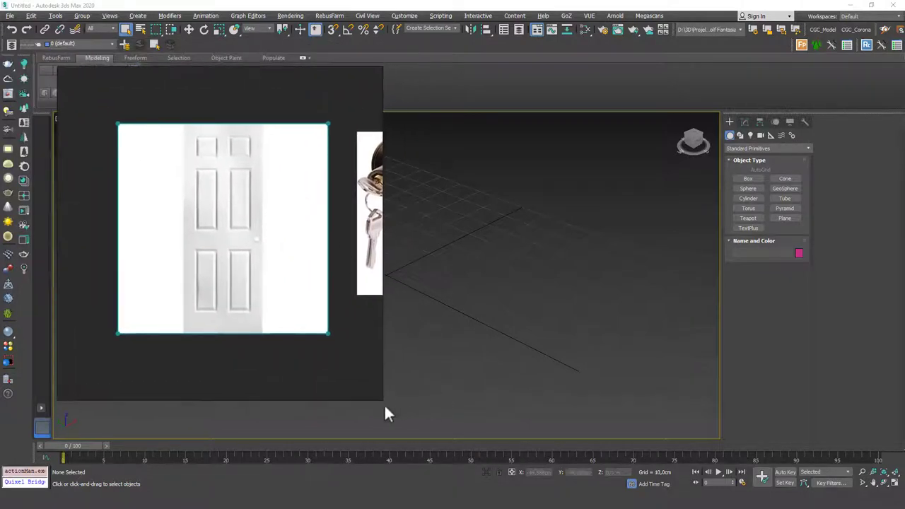
# - Shrink the door reference image window, place it over the viewport's corner, and keep it always on top
pyautogui.moveTo(383, 399); pyautogui.dragTo(211, 246)
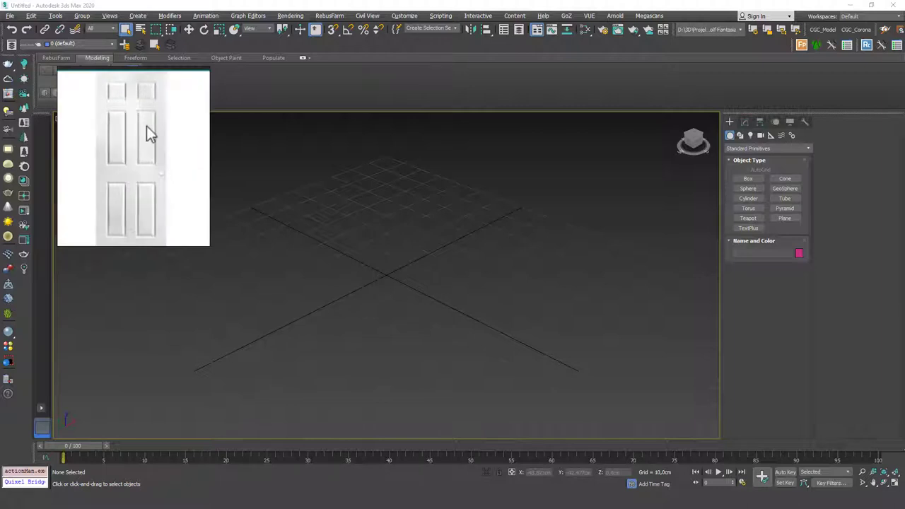
pyautogui.moveTo(164, 180); pyautogui.dragTo(182, 241)
pyautogui.hotkey('ctrl', 'shift', 'a')
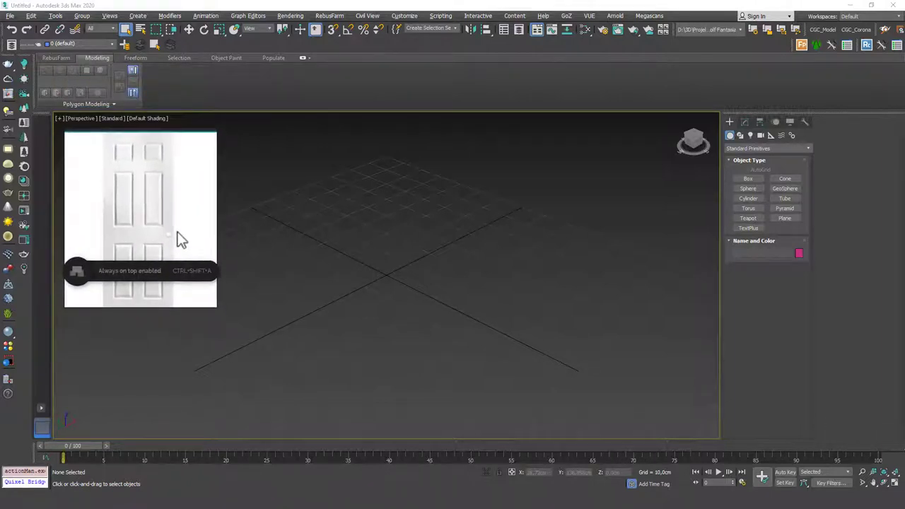
# - Create a box about 73 cm wide, 24 cm long and 68 cm high, and open its parameters for editing
pyautogui.click(747, 178)
pyautogui.moveTo(413, 237); pyautogui.dragTo(290, 358)
pyautogui.click(325, 133)
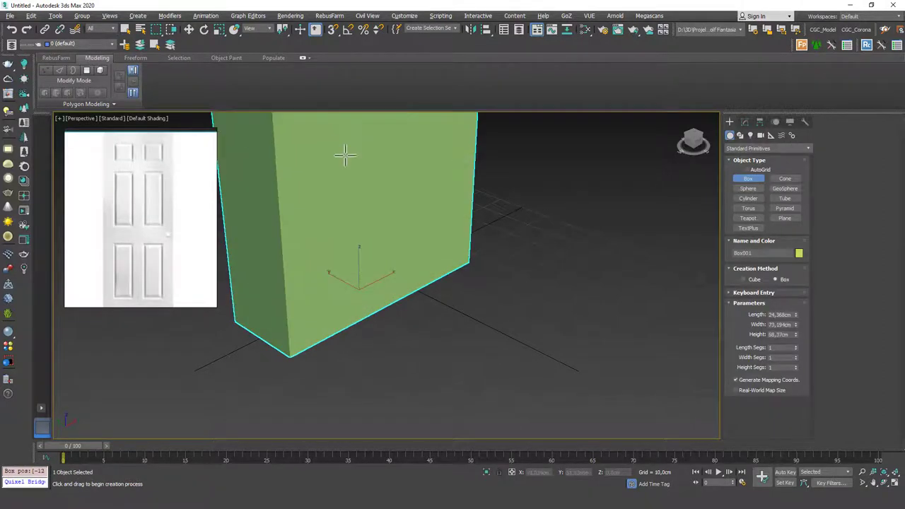
pyautogui.rightClick(374, 182)
pyautogui.click(745, 122)
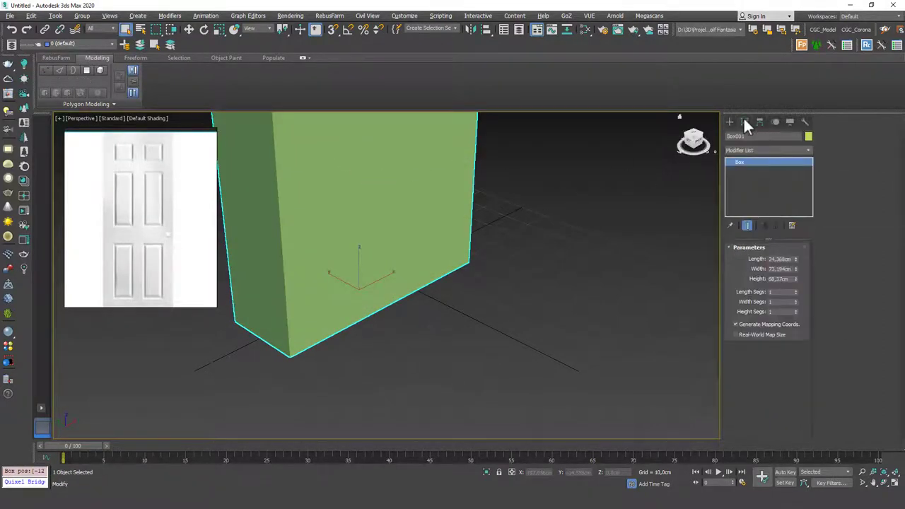
# - Set the box's height to 210 cm, width to 110 cm and length to 5 cm
pyautogui.doubleClick(790, 279)
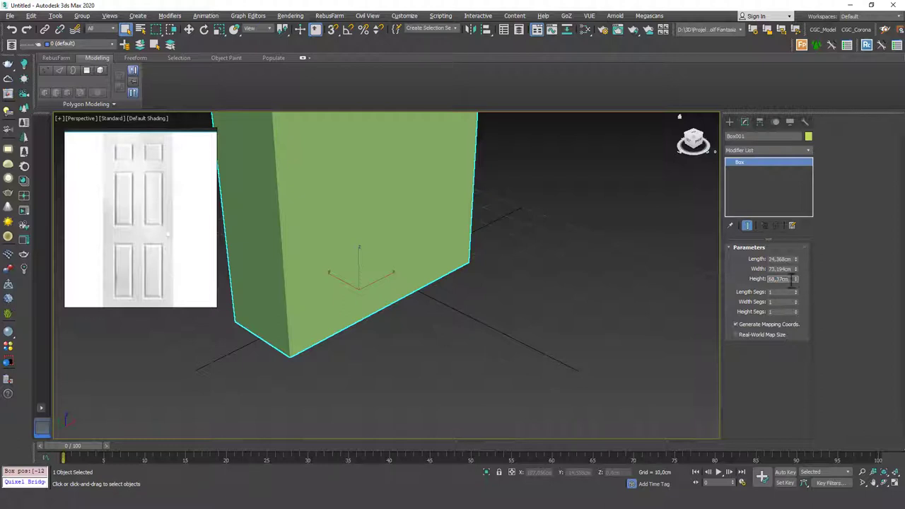
pyautogui.write('20')
pyautogui.write('10')
pyautogui.press('Return')
pyautogui.moveTo(796, 269); pyautogui.dragTo(799, 265)
pyautogui.doubleClick(788, 269)
pyautogui.write('110')
pyautogui.press('Return')
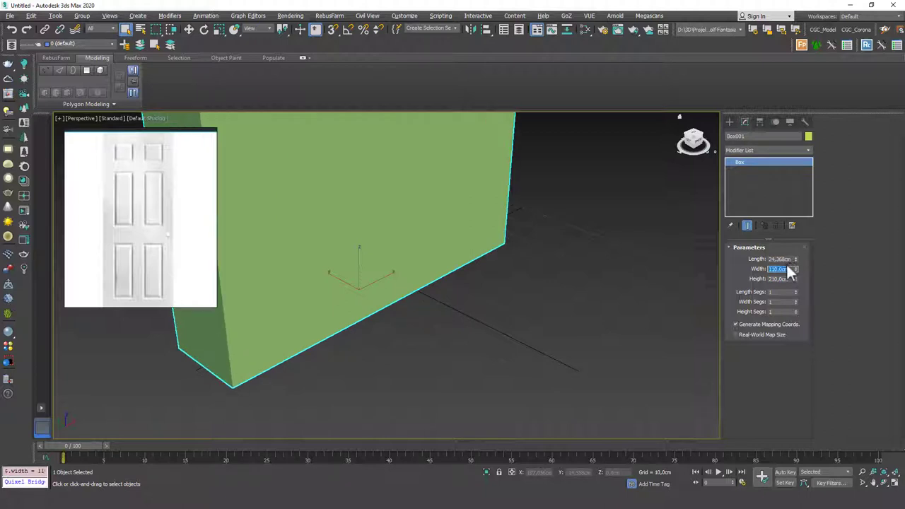
pyautogui.hotkey('shift', 'Tab')
pyautogui.write('5')
pyautogui.press('Return')
pyautogui.scroll(-2, 552, 283)
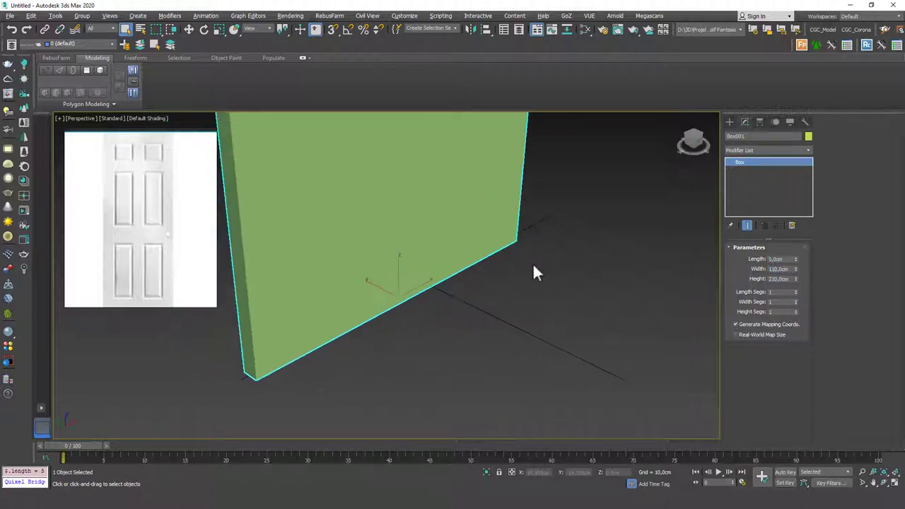
pyautogui.keyDown('alt'); pyautogui.moveTo(483, 226); pyautogui.dragTo(463, 245, button='middle'); pyautogui.keyUp('alt')
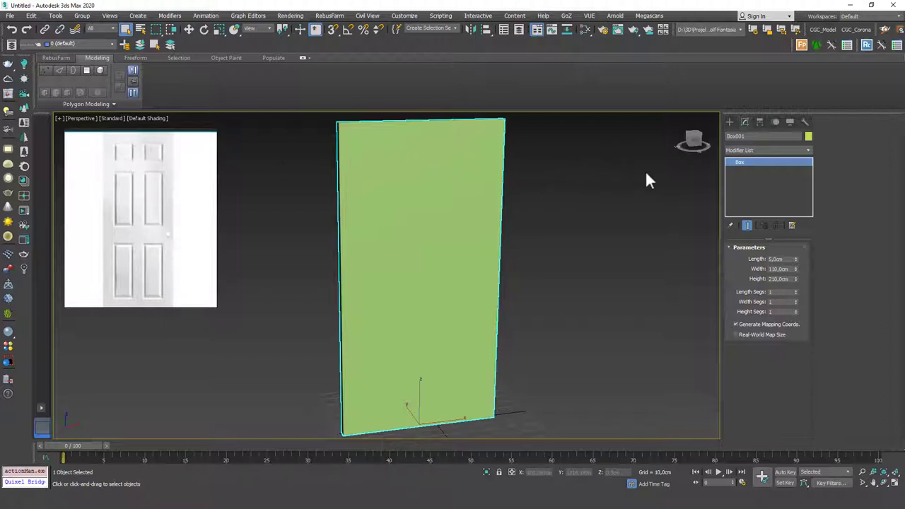
# - Add an Edit Poly modifier to the box and select its four vertical edges
pyautogui.click(749, 150)
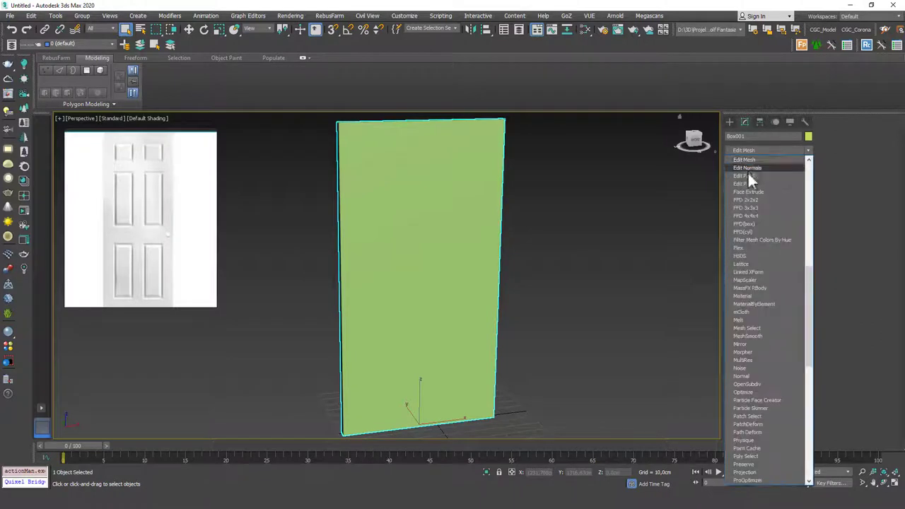
pyautogui.click(754, 183)
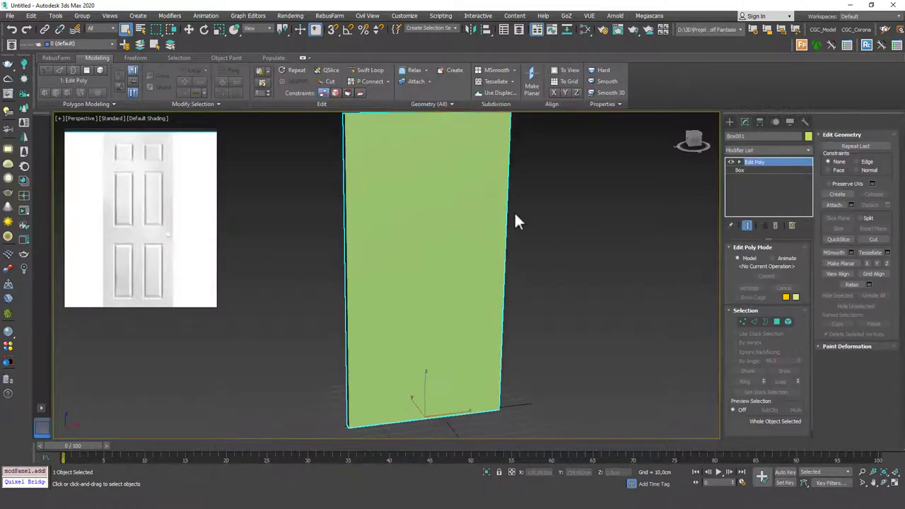
pyautogui.press('2')
pyautogui.click(496, 221)
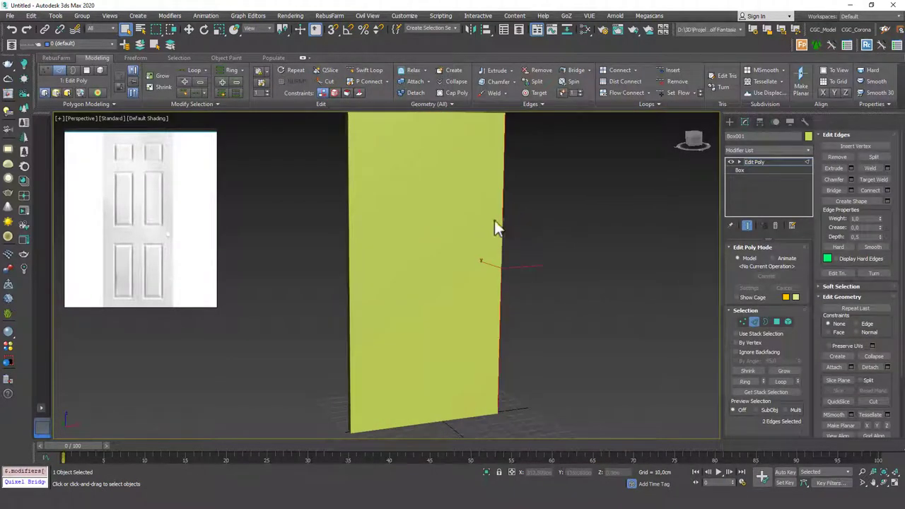
pyautogui.hotkey('alt', 'r')
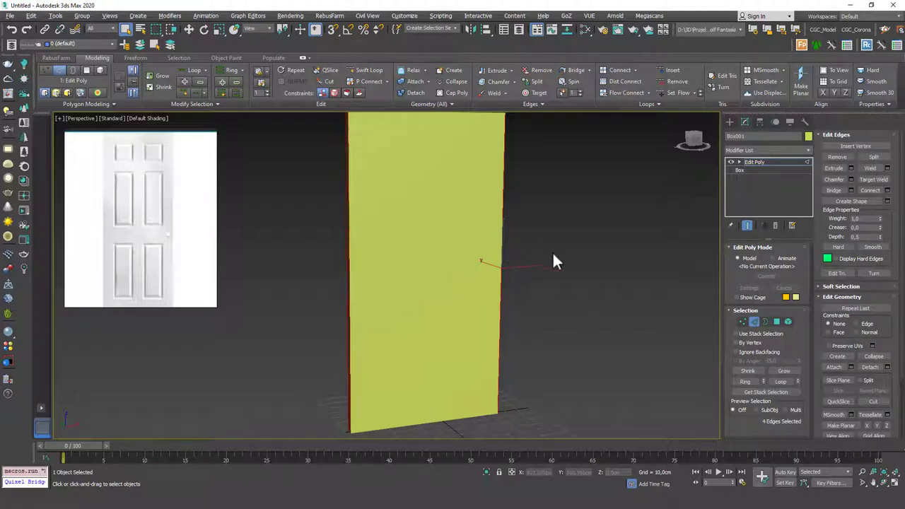
# - Connect the selected vertical edges with 6 segments to divide the door into horizontal bands
pyautogui.click(887, 191)
pyautogui.moveTo(423, 260); pyautogui.dragTo(581, 159)
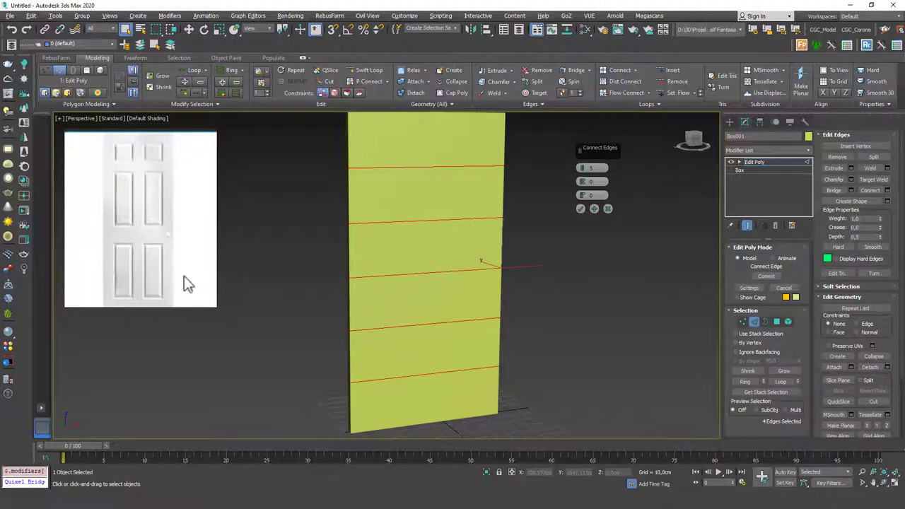
pyautogui.doubleClick(591, 167)
pyautogui.write('6')
pyautogui.moveTo(414, 213); pyautogui.dragTo(415, 224, button='middle')
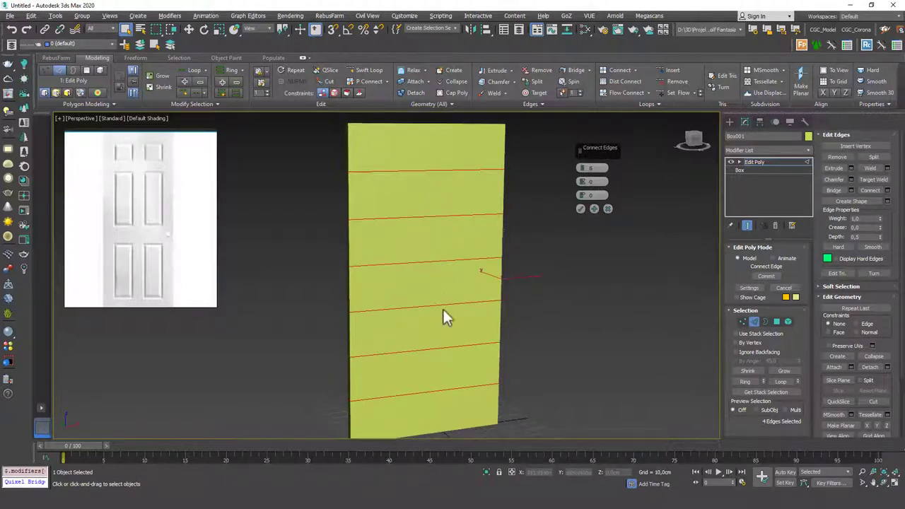
pyautogui.scroll(-2, 418, 254)
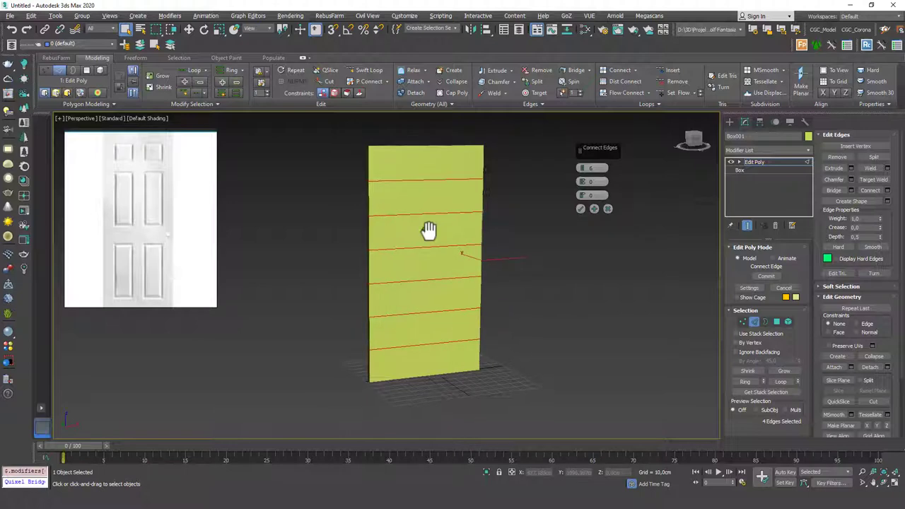
pyautogui.click(579, 209)
pyautogui.keyDown('alt'); pyautogui.moveTo(439, 222); pyautogui.dragTo(409, 211, button='middle'); pyautogui.keyUp('alt')
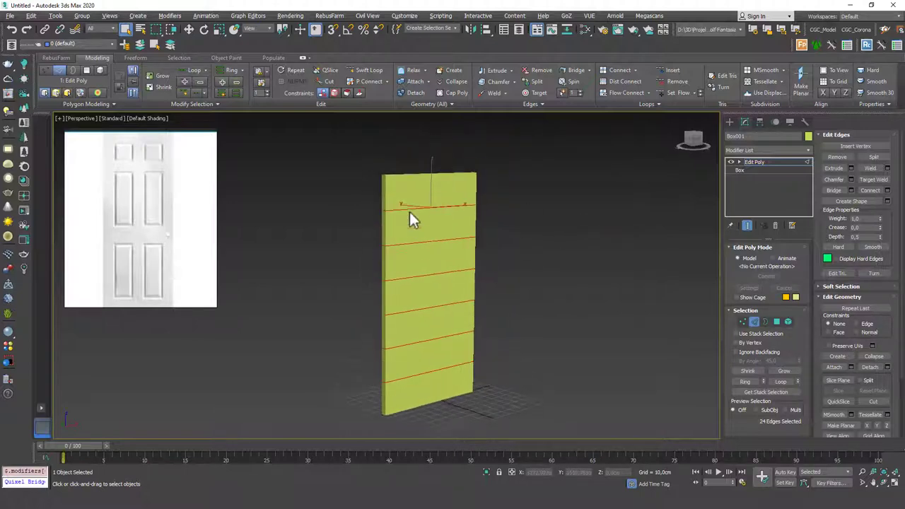
# - Display edged faces and raise the two uppermost inner rows of vertices toward the door's top edge
pyautogui.press('1')
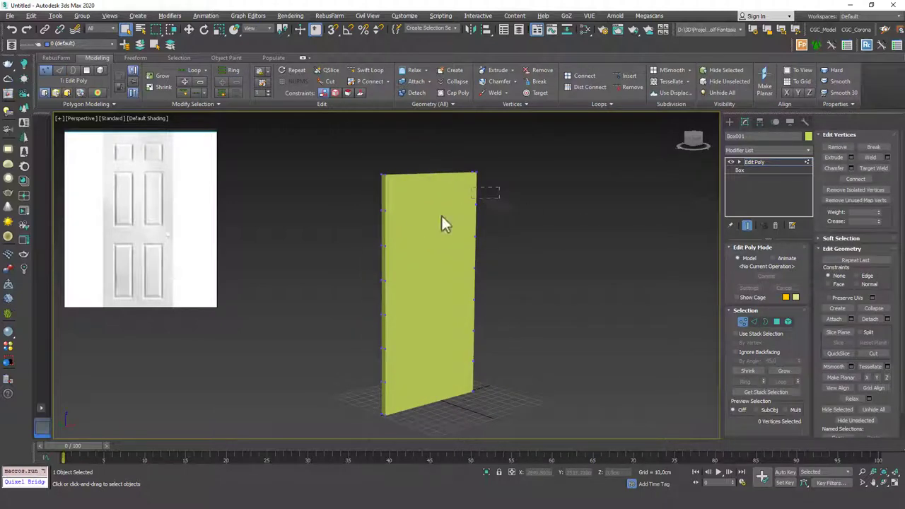
pyautogui.moveTo(367, 246); pyautogui.dragTo(367, 246)
pyautogui.press('F4')
pyautogui.moveTo(448, 193)
pyautogui.keyDown('alt'); pyautogui.mouseDown(button='middle')
pyautogui.moveTo(471, 186)
pyautogui.moveTo(431, 194)
pyautogui.mouseUp(button='middle'); pyautogui.keyUp('alt')
pyautogui.press('w')
pyautogui.moveTo(431, 195); pyautogui.dragTo(429, 177)
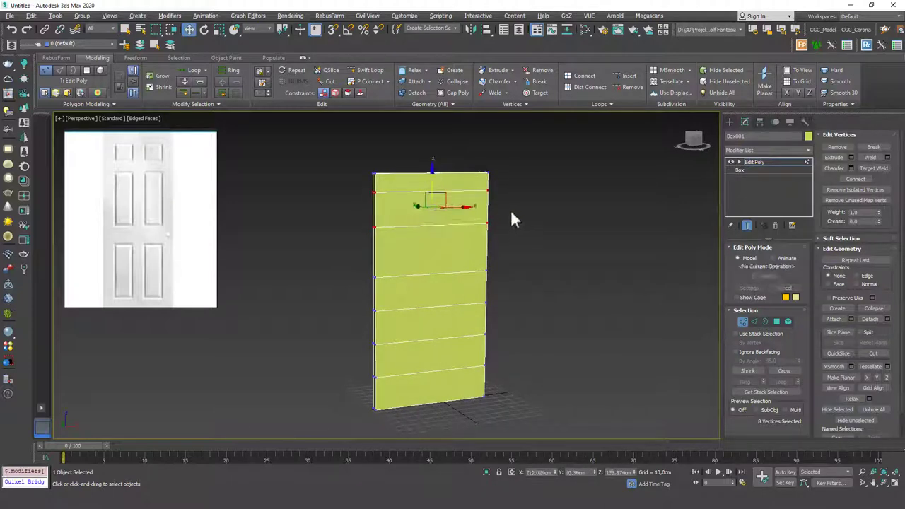
# - Raise the third inner row of vertices from the top to a height of about 146.5 cm
pyautogui.moveTo(346, 285); pyautogui.dragTo(346, 285)
pyautogui.moveTo(433, 246); pyautogui.dragTo(429, 209)
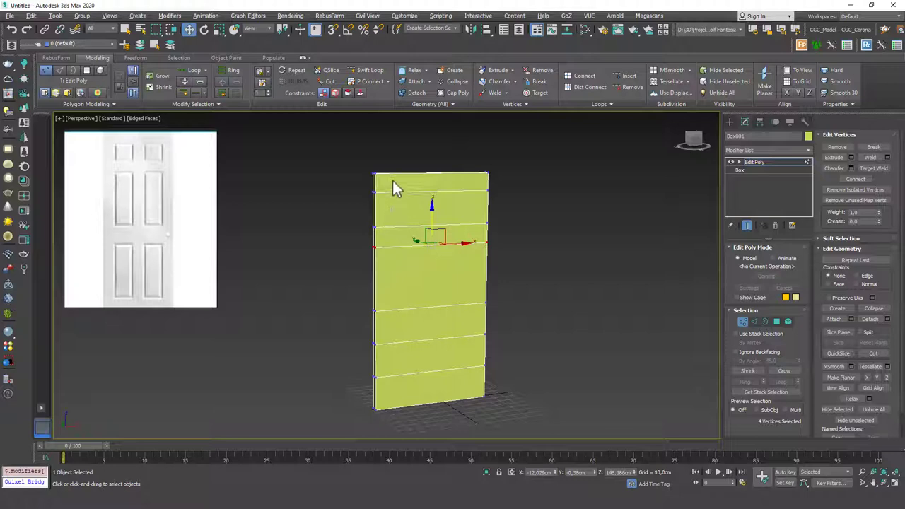
pyautogui.moveTo(425, 290); pyautogui.dragTo(420, 258, button='middle')
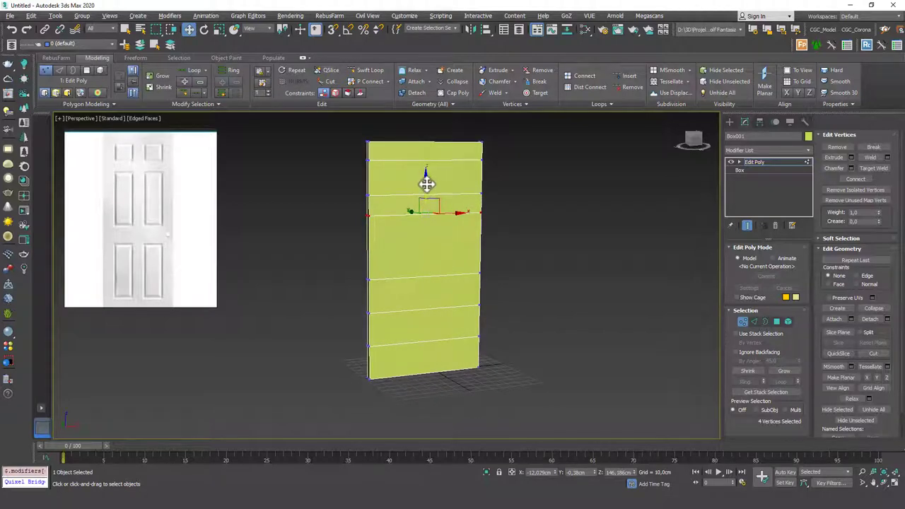
pyautogui.moveTo(426, 183); pyautogui.dragTo(424, 178)
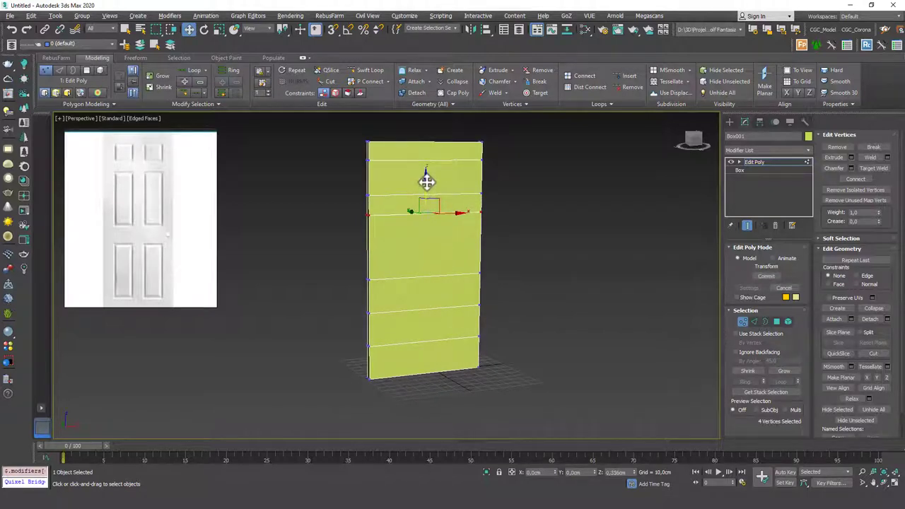
pyautogui.moveTo(422, 248); pyautogui.dragTo(426, 232, button='middle')
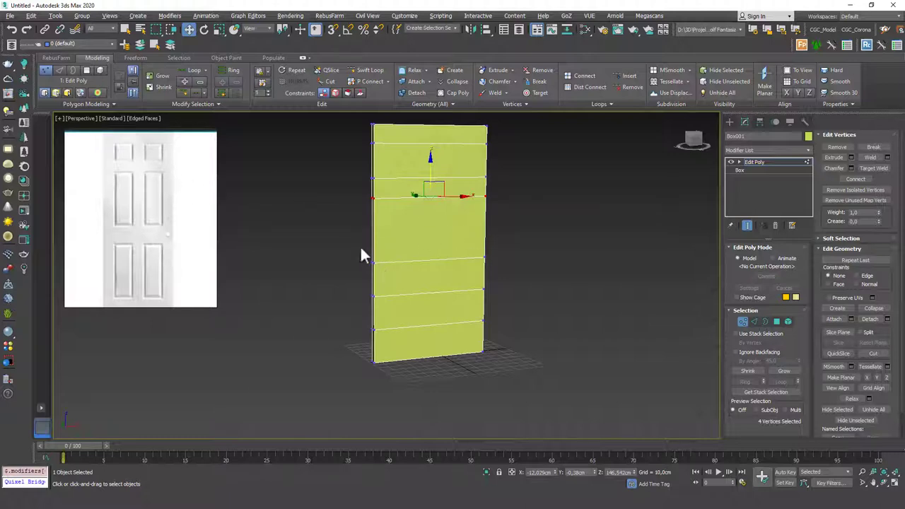
# - Raise the second and third inner vertex rows together, then shift the upper three rows slightly upward
pyautogui.moveTo(294, 162); pyautogui.dragTo(510, 203)
pyautogui.moveTo(429, 158); pyautogui.dragTo(429, 147)
pyautogui.moveTo(347, 129); pyautogui.dragTo(540, 205)
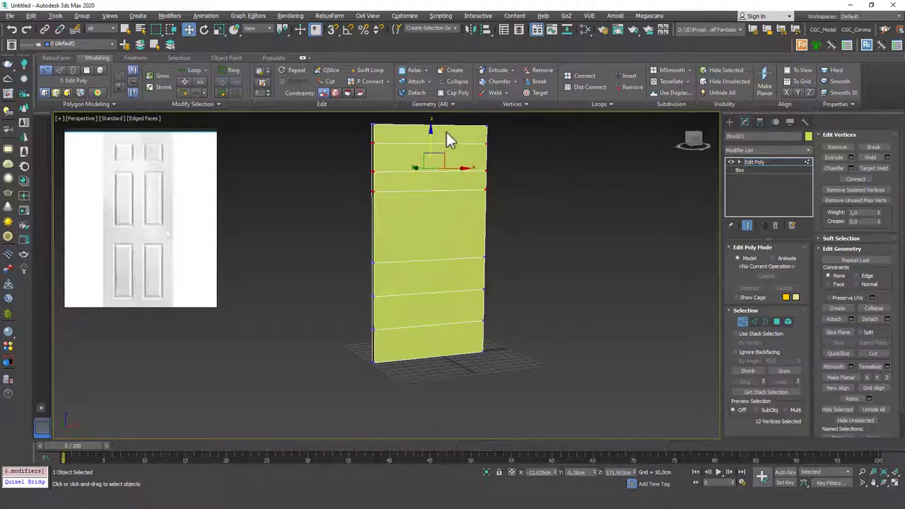
pyautogui.moveTo(430, 138); pyautogui.dragTo(430, 133)
pyautogui.click(509, 164)
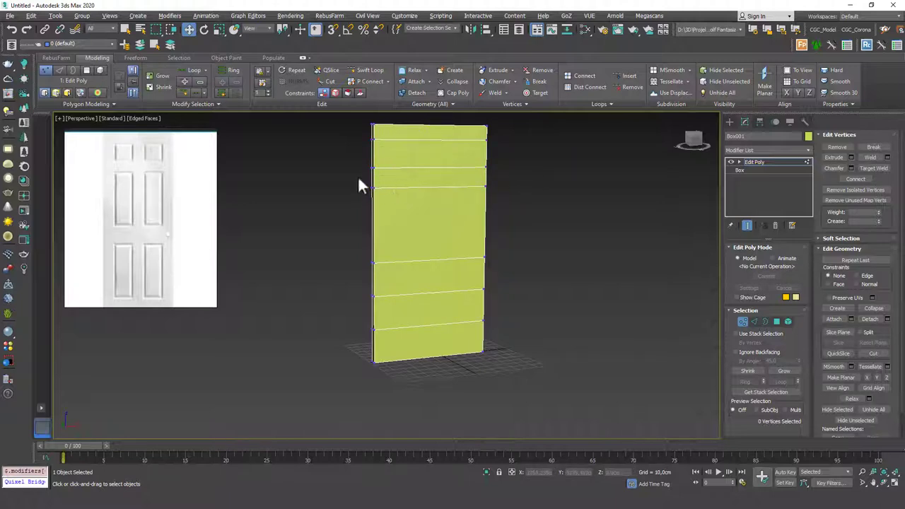
# - Nudge the third inner vertex row upward and compare the upper row spacing in the front view
pyautogui.moveTo(511, 212); pyautogui.dragTo(511, 214)
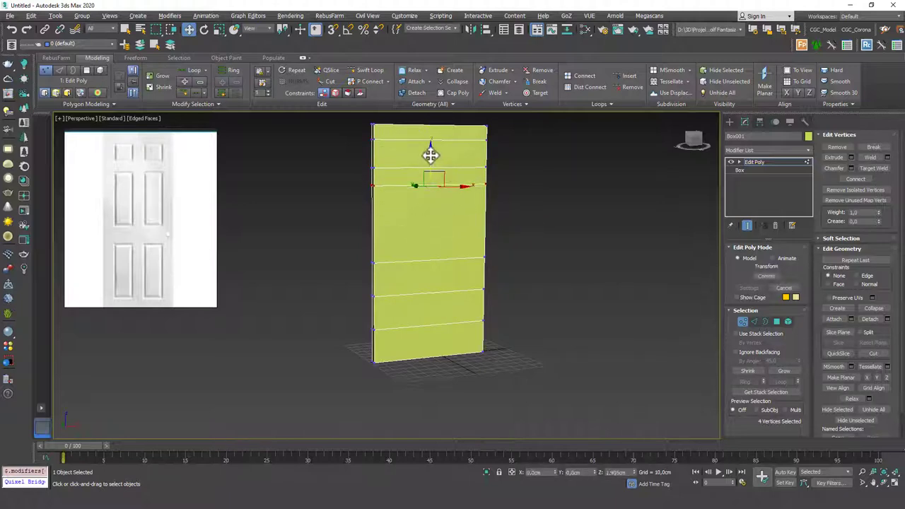
pyautogui.moveTo(430, 152); pyautogui.dragTo(430, 155)
pyautogui.click(512, 179)
pyautogui.press('f')
pyautogui.scroll(6, 457, 182)
pyautogui.moveTo(488, 180); pyautogui.dragTo(484, 185, button='middle')
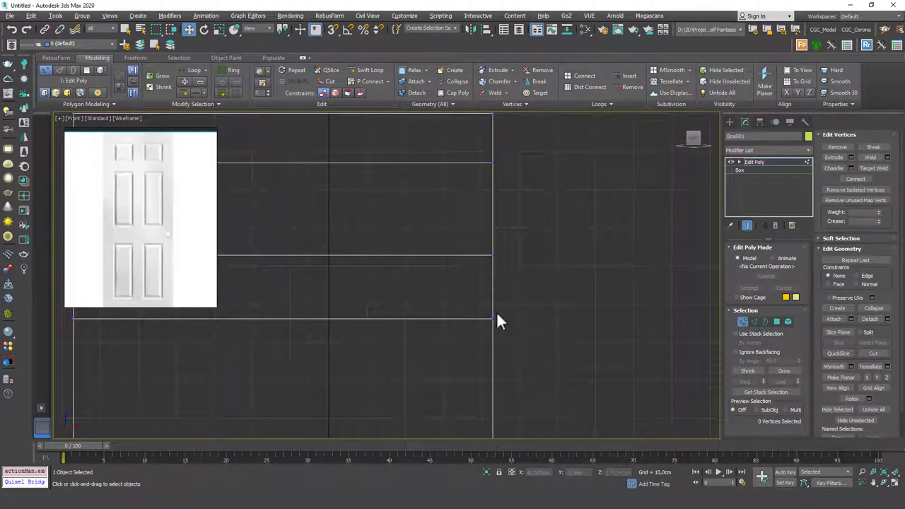
pyautogui.moveTo(498, 132); pyautogui.dragTo(506, 145, button='middle')
pyautogui.moveTo(488, 306); pyautogui.dragTo(483, 258, button='middle')
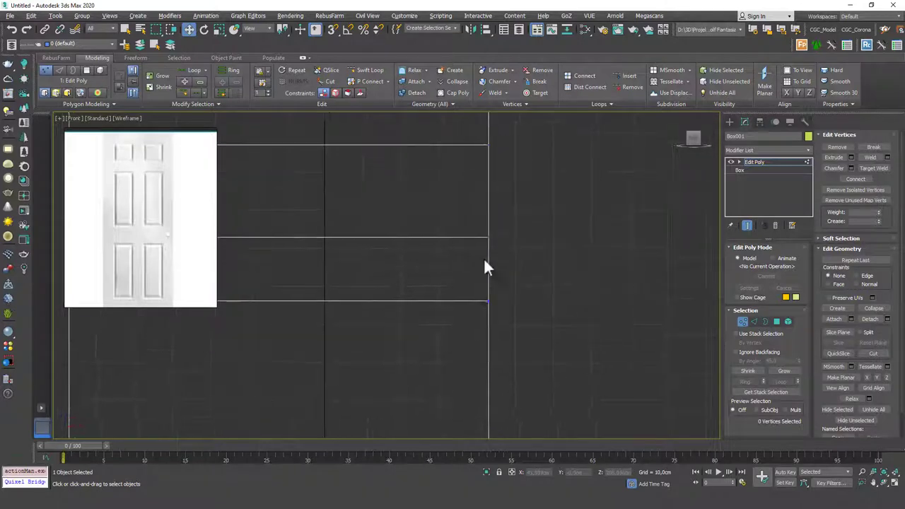
# - Draw a spacer box matching the top rail's height and copy it down to the gap below the second row
pyautogui.click(754, 162)
pyautogui.click(730, 122)
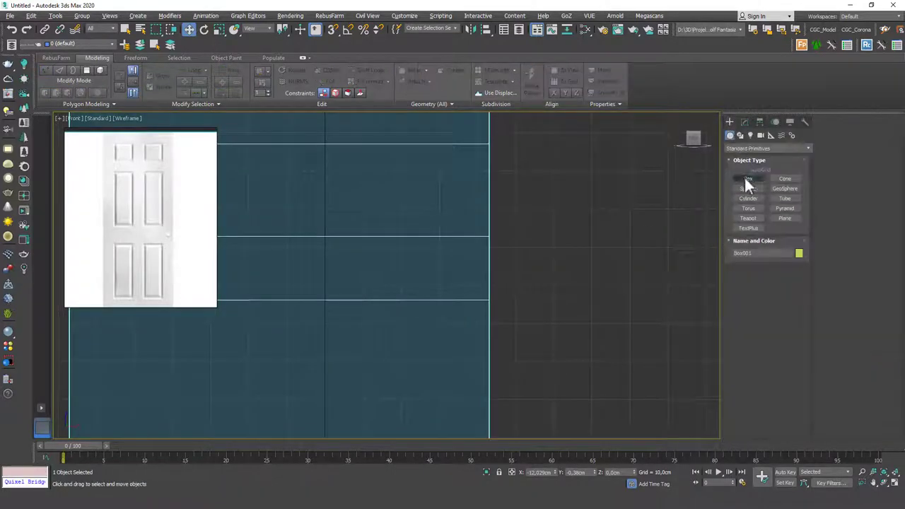
pyautogui.click(748, 179)
pyautogui.moveTo(561, 149); pyautogui.dragTo(529, 206, button='middle')
pyautogui.moveTo(460, 151)
pyautogui.mouseDown()
pyautogui.moveTo(480, 198)
pyautogui.moveTo(476, 317)
pyautogui.mouseUp()
pyautogui.press('w')
pyautogui.click(449, 289)
pyautogui.moveTo(442, 255); pyautogui.dragTo(503, 160, button='middle')
pyautogui.moveTo(535, 286); pyautogui.dragTo(488, 306)
# - Raise the door's third inner vertex row to match the height of the copied spacer box
pyautogui.press('1')
pyautogui.moveTo(538, 249); pyautogui.dragTo(551, 243, button='middle')
pyautogui.scroll(-4, 550, 243)
pyautogui.moveTo(553, 226); pyautogui.dragTo(327, 265)
pyautogui.moveTo(436, 220); pyautogui.dragTo(434, 215)
pyautogui.press('1')
# - Delete the two spacer boxes and reselect the door in a shaded view with edged faces
pyautogui.moveTo(430, 255)
pyautogui.mouseDown(button='middle')
pyautogui.moveTo(441, 224)
pyautogui.moveTo(440, 242)
pyautogui.moveTo(493, 243)
pyautogui.moveTo(507, 201)
pyautogui.mouseUp(button='middle')
pyautogui.scroll(-3, 438, 229)
pyautogui.press('F3')
pyautogui.click(507, 198)
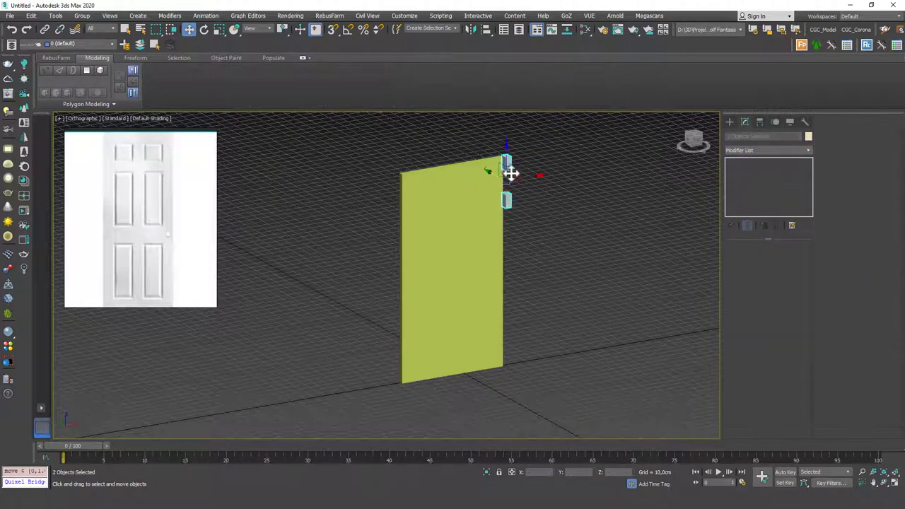
pyautogui.press('F3')
pyautogui.press('F3')
pyautogui.keyDown('alt'); pyautogui.moveTo(521, 177); pyautogui.dragTo(487, 200, button='middle'); pyautogui.keyUp('alt')
pyautogui.moveTo(555, 200); pyautogui.dragTo(487, 222)
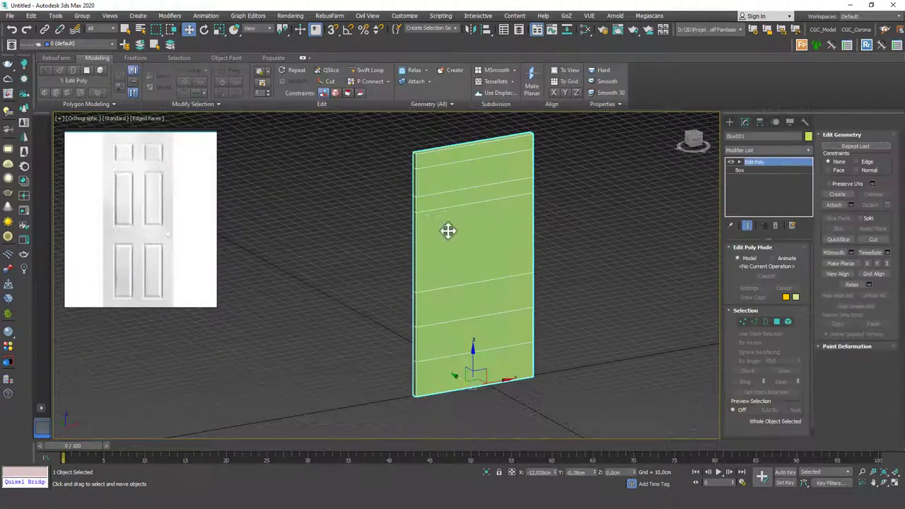
# - Change the door's object color to light gray and return to the perspective view
pyautogui.click(808, 135)
pyautogui.click(453, 199)
pyautogui.click(485, 228)
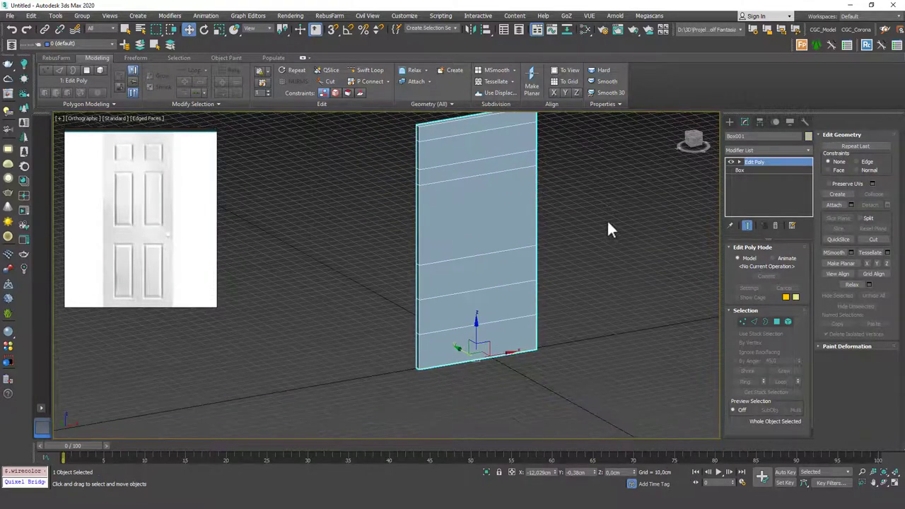
pyautogui.click(602, 223)
pyautogui.press('p')
pyautogui.click(486, 282)
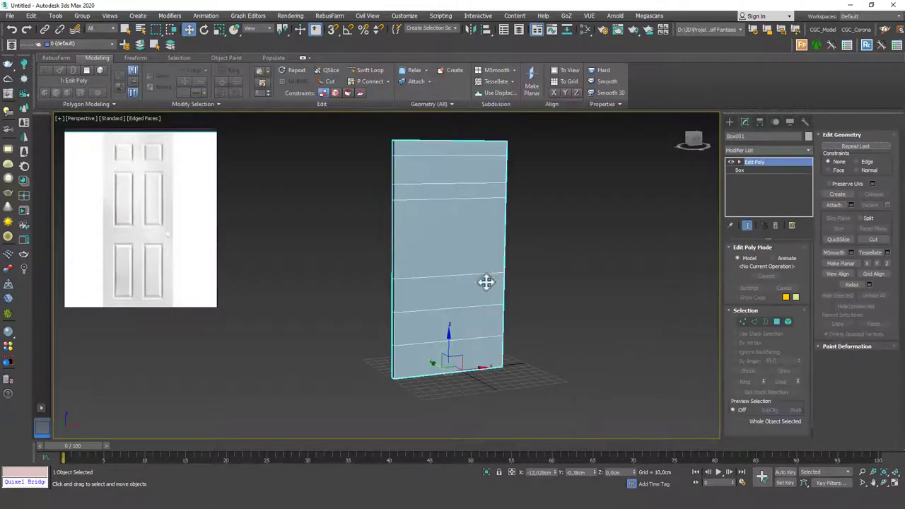
# - Raise the fourth and fifth inner vertex rows from the top to form the door's middle rail
pyautogui.press('1')
pyautogui.moveTo(540, 285); pyautogui.dragTo(542, 286)
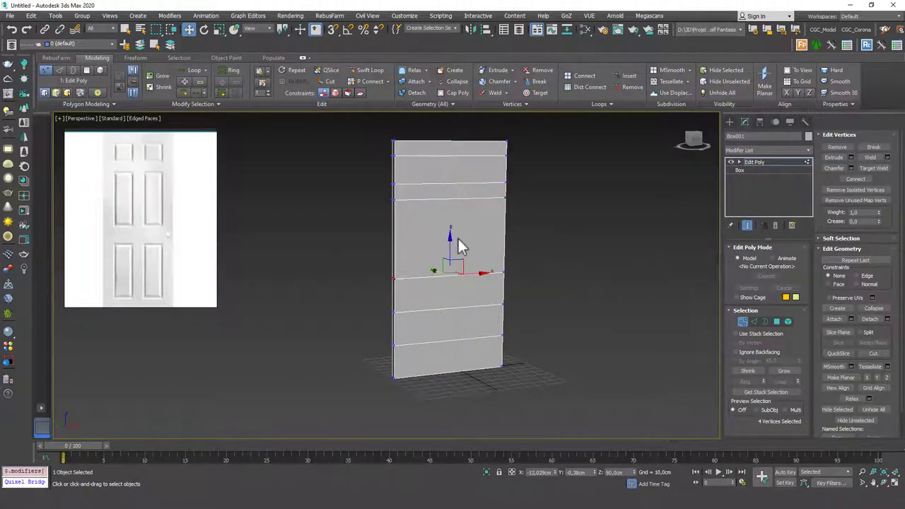
pyautogui.moveTo(451, 246); pyautogui.dragTo(450, 233)
pyautogui.moveTo(365, 325); pyautogui.dragTo(358, 329)
pyautogui.moveTo(452, 280); pyautogui.dragTo(451, 265)
# - Lower the lowest inner vertex row to about 12 cm above the door's base
pyautogui.moveTo(520, 312); pyautogui.dragTo(364, 352)
pyautogui.moveTo(450, 313); pyautogui.dragTo(449, 347)
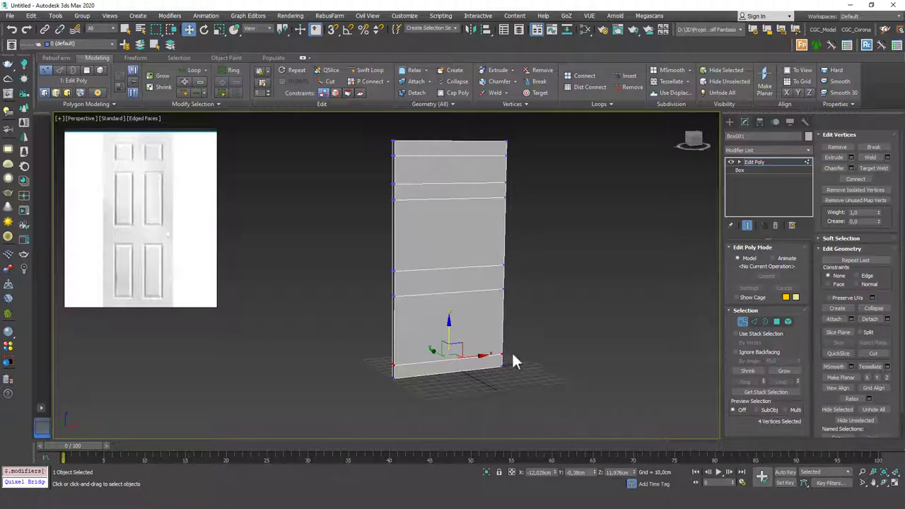
pyautogui.keyDown('alt'); pyautogui.moveTo(479, 253); pyautogui.dragTo(480, 258, button='middle'); pyautogui.keyUp('alt')
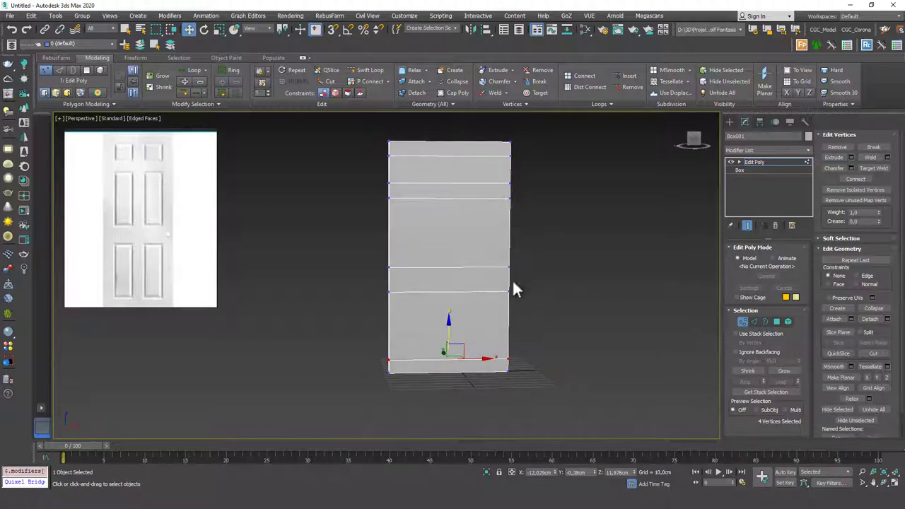
# - Raise the vertex row at the middle rail's lower edge to a height of about 79 cm
pyautogui.moveTo(355, 306); pyautogui.dragTo(355, 307)
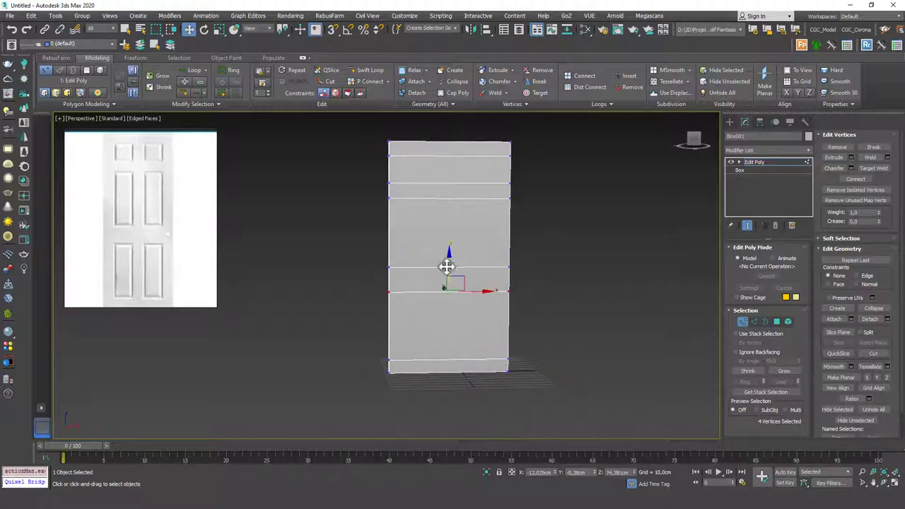
pyautogui.moveTo(450, 258); pyautogui.dragTo(450, 254)
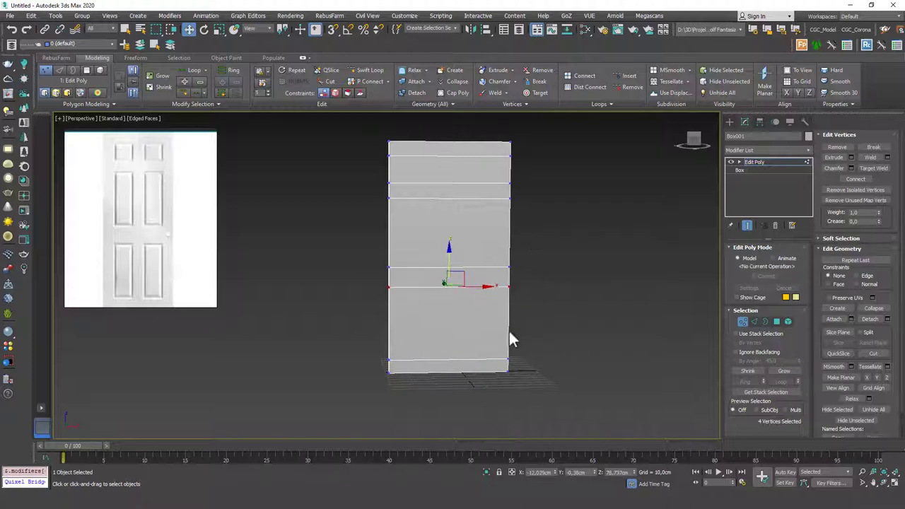
pyautogui.click(545, 255)
# - Select the ring of horizontal edges and connect it with four evenly spaced vertical edge loops
pyautogui.press('2')
pyautogui.click(464, 199)
pyautogui.hotkey('alt', 'r')
pyautogui.click(888, 191)
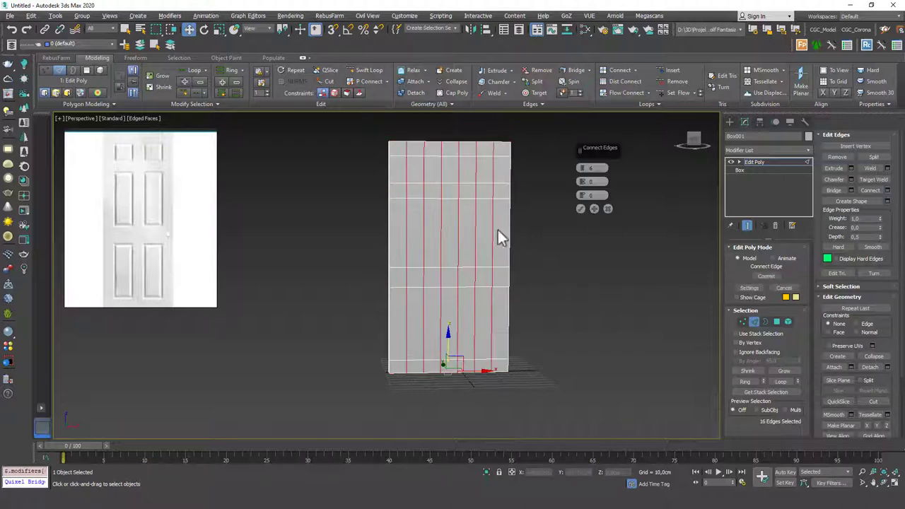
pyautogui.moveTo(583, 166); pyautogui.dragTo(584, 167)
pyautogui.click(581, 208)
# - Scale the two outermost inner vertex columns apart along the width to form narrow side stiles
pyautogui.moveTo(464, 228)
pyautogui.keyDown('alt'); pyautogui.mouseDown(button='middle')
pyautogui.moveTo(424, 234)
pyautogui.moveTo(464, 226)
pyautogui.moveTo(463, 235)
pyautogui.mouseUp(button='middle'); pyautogui.keyUp('alt')
pyautogui.click(425, 245)
pyautogui.doubleClick(426, 239)
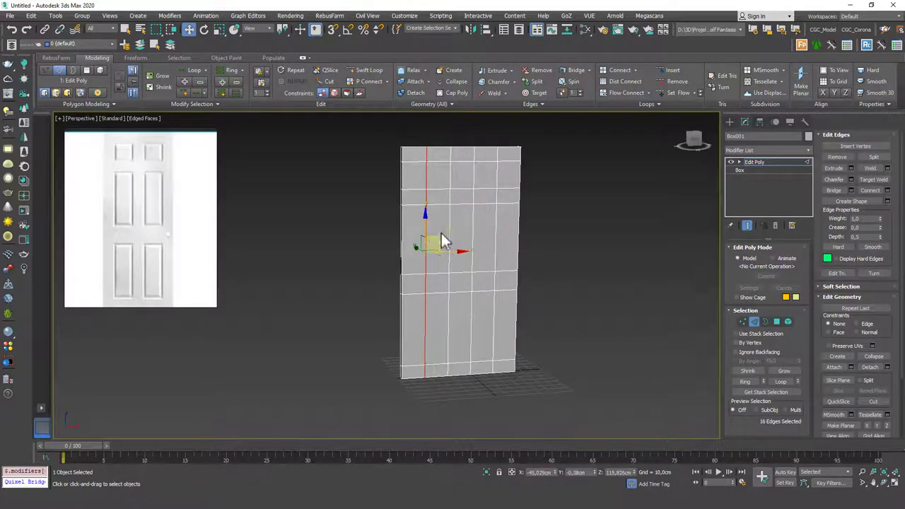
pyautogui.press('1')
pyautogui.moveTo(414, 131); pyautogui.dragTo(443, 393)
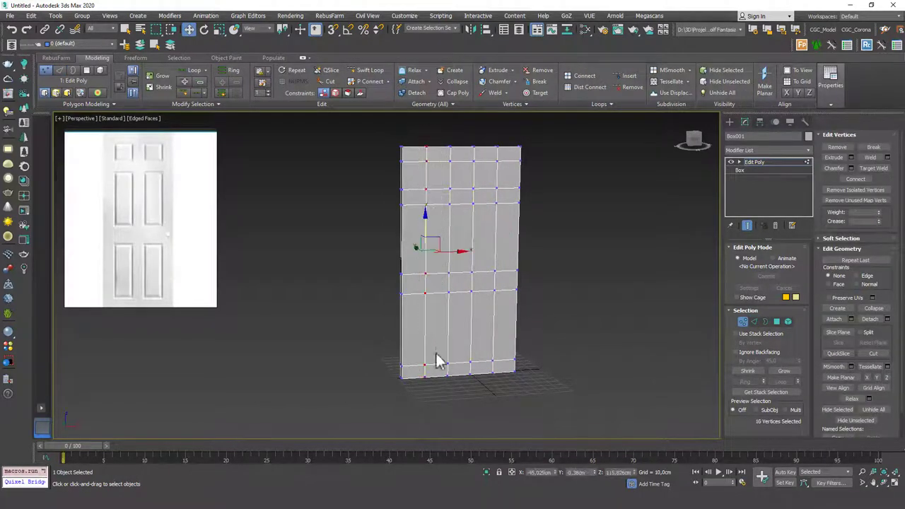
pyautogui.moveTo(490, 131); pyautogui.dragTo(500, 399)
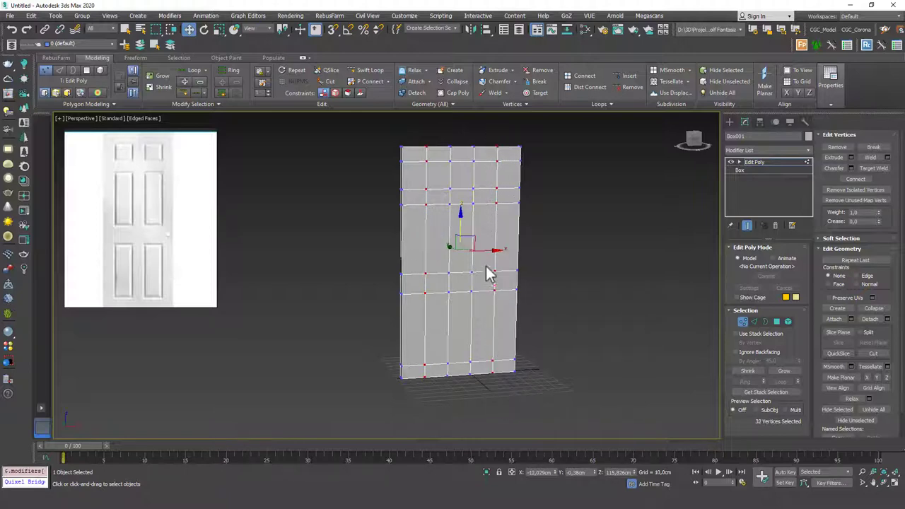
pyautogui.moveTo(427, 256); pyautogui.dragTo(414, 249)
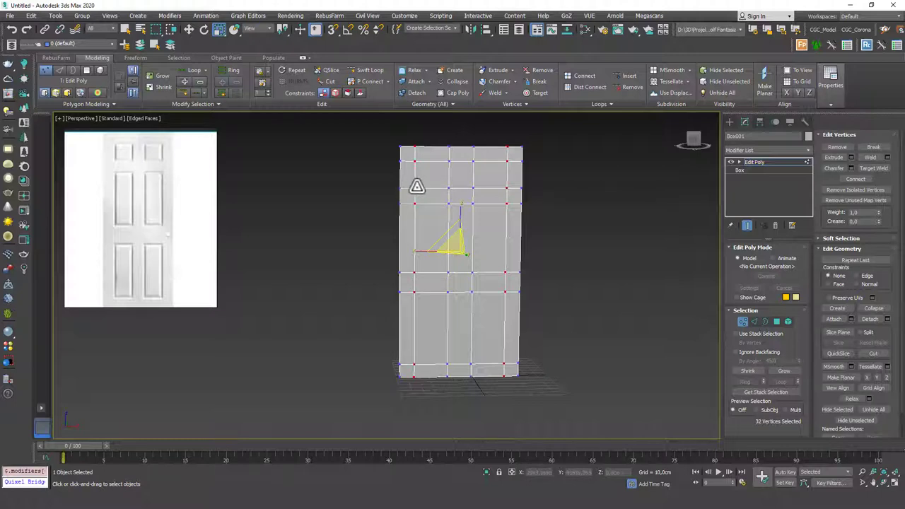
# - Scale the two central vertex columns apart to about 116% along the width to widen the center stile
pyautogui.moveTo(525, 220); pyautogui.dragTo(520, 214, button='middle')
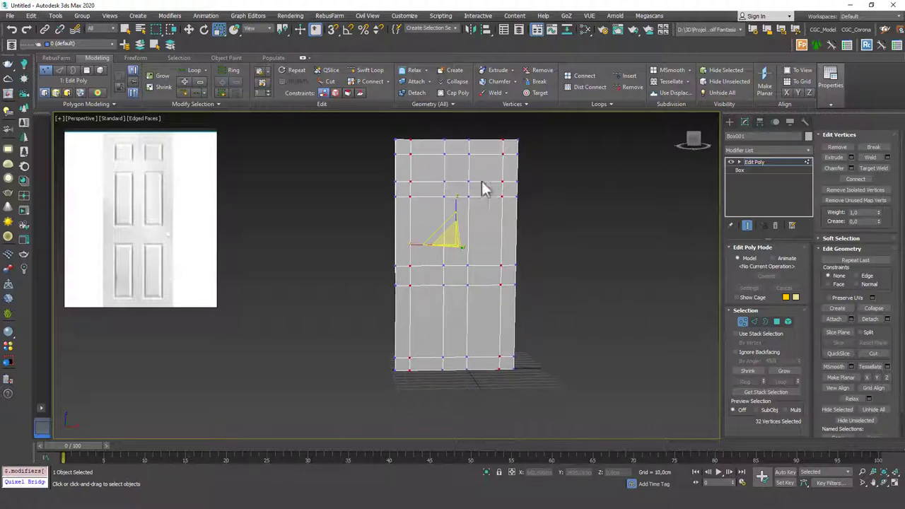
pyautogui.moveTo(478, 390); pyautogui.dragTo(478, 391)
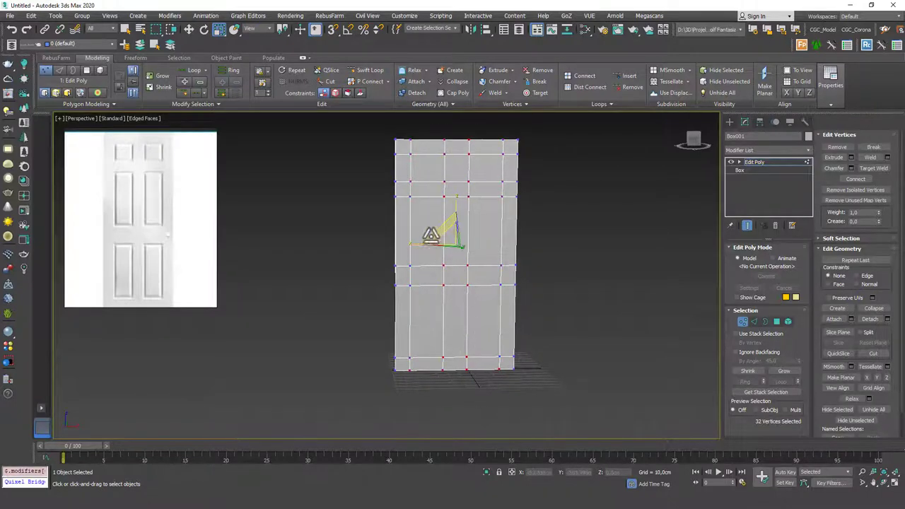
pyautogui.moveTo(417, 245); pyautogui.dragTo(410, 242)
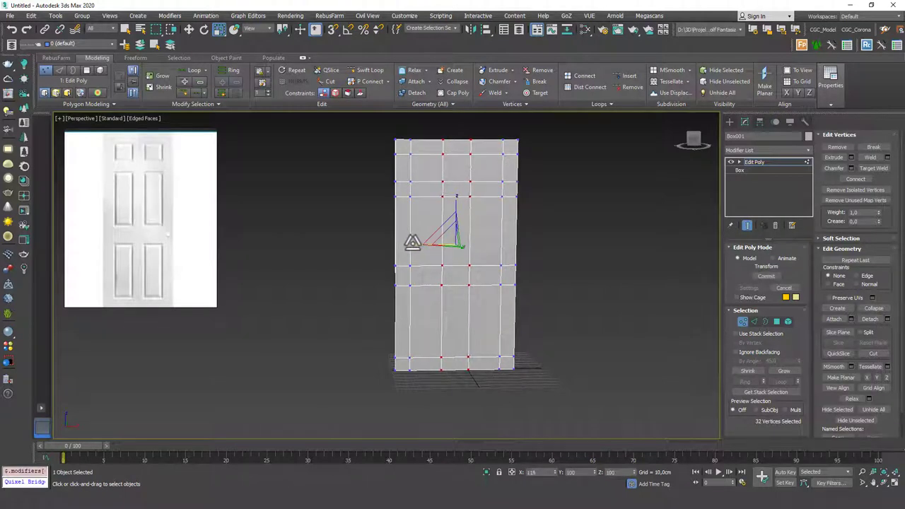
# - Select the six panel polygons on the door's front face
pyautogui.keyDown('alt'); pyautogui.moveTo(445, 217); pyautogui.dragTo(493, 210, button='middle'); pyautogui.keyUp('alt')
pyautogui.keyDown('alt'); pyautogui.moveTo(452, 177); pyautogui.dragTo(436, 162, button='middle'); pyautogui.keyUp('alt')
pyautogui.press('4')
pyautogui.click(434, 165)
pyautogui.keyDown('ctrl'); pyautogui.click(496, 169); pyautogui.keyUp('ctrl')
pyautogui.press('q')
pyautogui.keyDown('ctrl'); pyautogui.click(493, 238); pyautogui.keyUp('ctrl')
pyautogui.keyDown('ctrl'); pyautogui.click(422, 247); pyautogui.keyUp('ctrl')
pyautogui.keyDown('ctrl'); pyautogui.click(434, 348); pyautogui.keyUp('ctrl')
pyautogui.keyDown('ctrl'); pyautogui.click(498, 335); pyautogui.keyUp('ctrl')
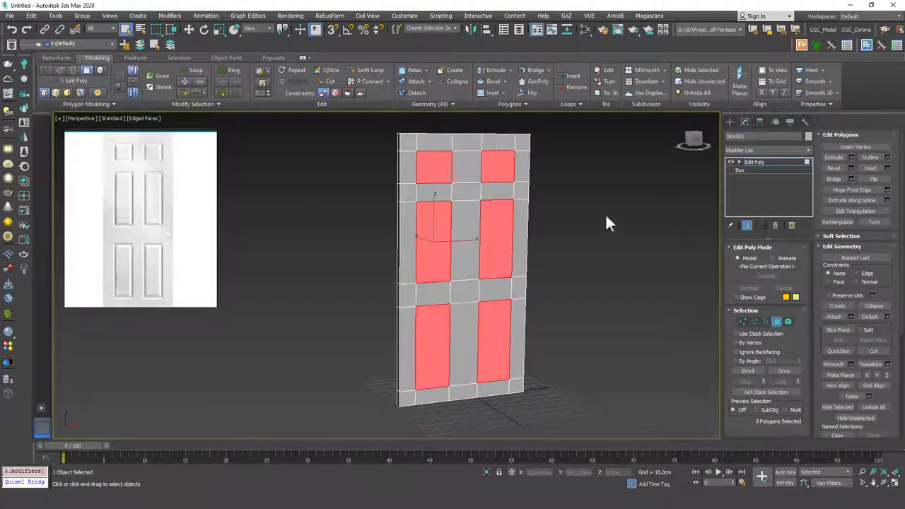
# - Bevel the six panels inward with a height of -1.326 cm and a 0 cm outline, ready for another bevel
pyautogui.click(850, 168)
pyautogui.scroll(3, 460, 162)
pyautogui.moveTo(460, 162); pyautogui.dragTo(463, 183, button='middle')
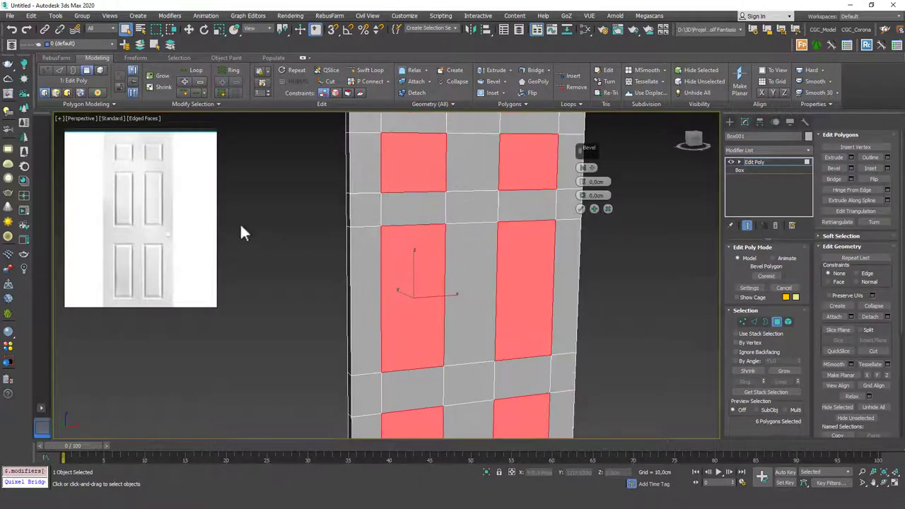
pyautogui.keyDown('alt'); pyautogui.moveTo(479, 214); pyautogui.dragTo(479, 196, button='middle'); pyautogui.keyUp('alt')
pyautogui.scroll(3, 475, 176)
pyautogui.keyDown('alt'); pyautogui.moveTo(533, 204); pyautogui.dragTo(565, 198, button='middle'); pyautogui.keyUp('alt')
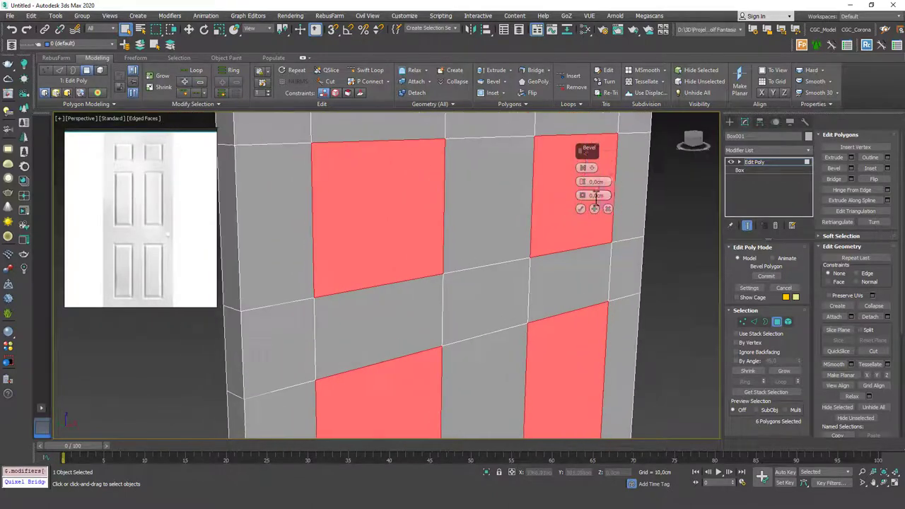
pyautogui.moveTo(583, 182); pyautogui.dragTo(578, 233)
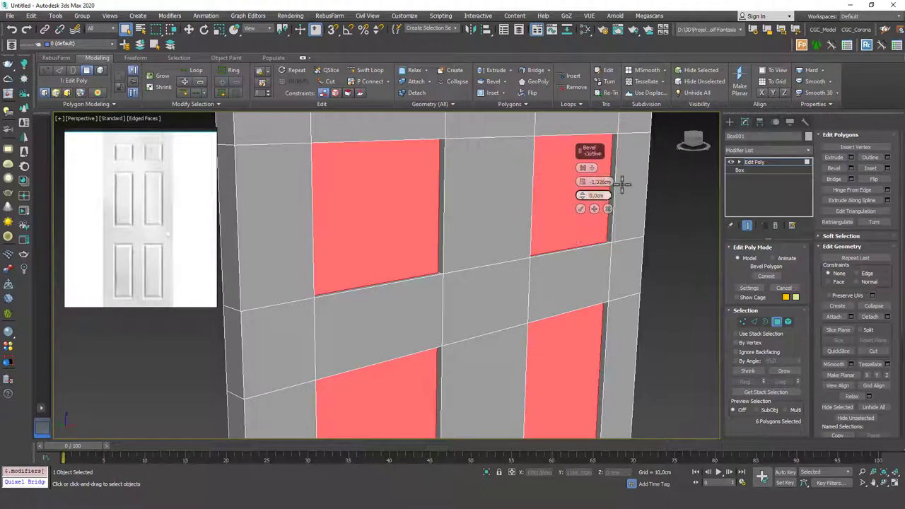
pyautogui.click(593, 209)
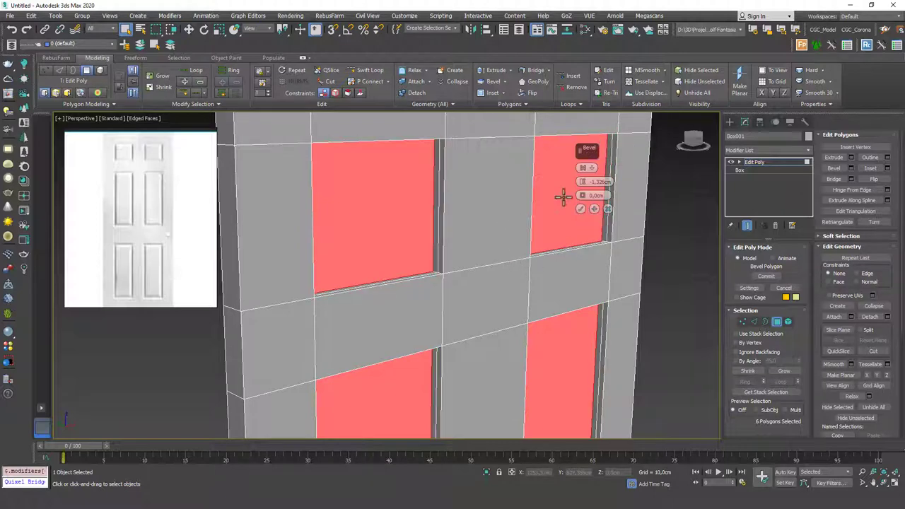
# - Add a second bevel to the panels with 0 cm height and a small negative outline
pyautogui.rightClick(582, 185)
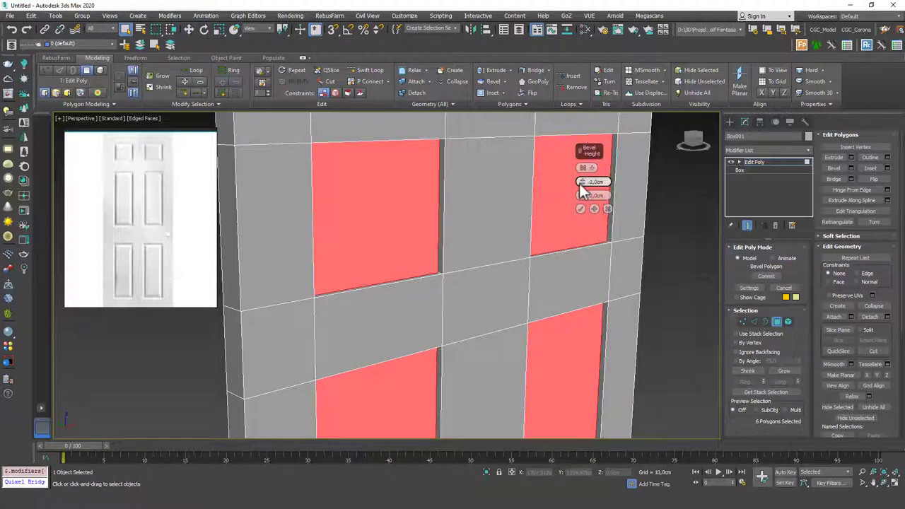
pyautogui.moveTo(582, 195)
pyautogui.mouseDown()
pyautogui.moveTo(574, 253)
pyautogui.moveTo(569, 222)
pyautogui.mouseUp()
pyautogui.click(594, 209)
# - Bevel the panels outward 0.786 cm with a -0.915 cm outline, and finish with a 0.798 cm bevel at 0 cm outline
pyautogui.moveTo(582, 181); pyautogui.dragTo(582, 152)
pyautogui.moveTo(582, 198); pyautogui.dragTo(582, 205)
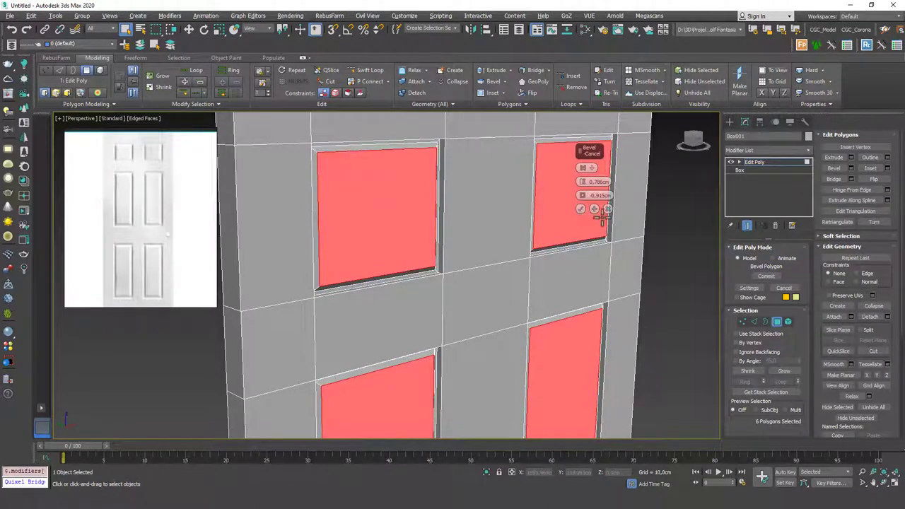
pyautogui.click(593, 210)
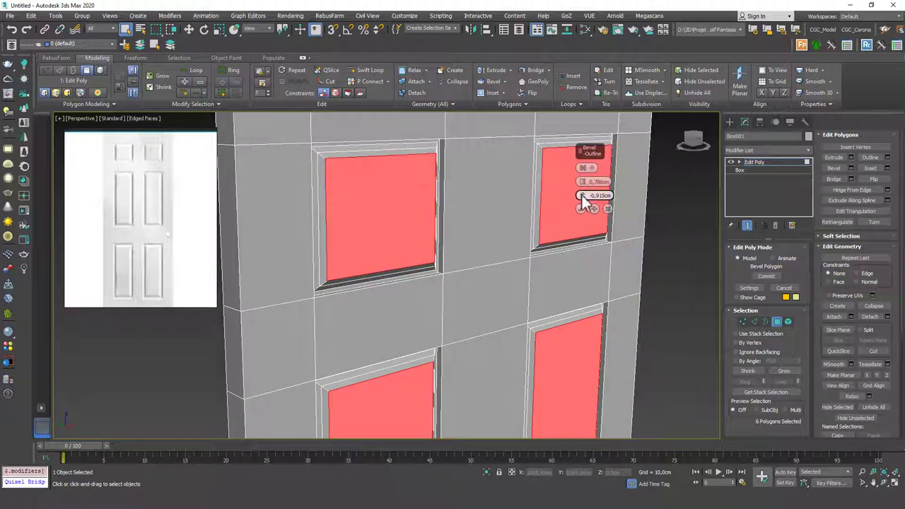
pyautogui.rightClick(582, 197)
pyautogui.moveTo(582, 184)
pyautogui.mouseDown()
pyautogui.moveTo(582, 169)
pyautogui.moveTo(581, 193)
pyautogui.mouseUp()
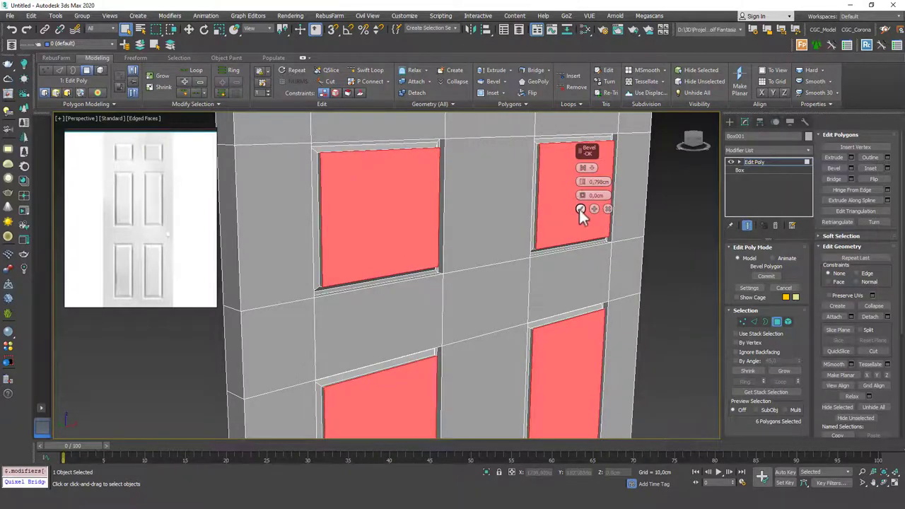
pyautogui.click(580, 208)
# - Leave polygon editing and compare the door, shaded without edges, against the reference image
pyautogui.keyDown('alt'); pyautogui.moveTo(533, 186); pyautogui.dragTo(787, 153, button='middle'); pyautogui.keyUp('alt')
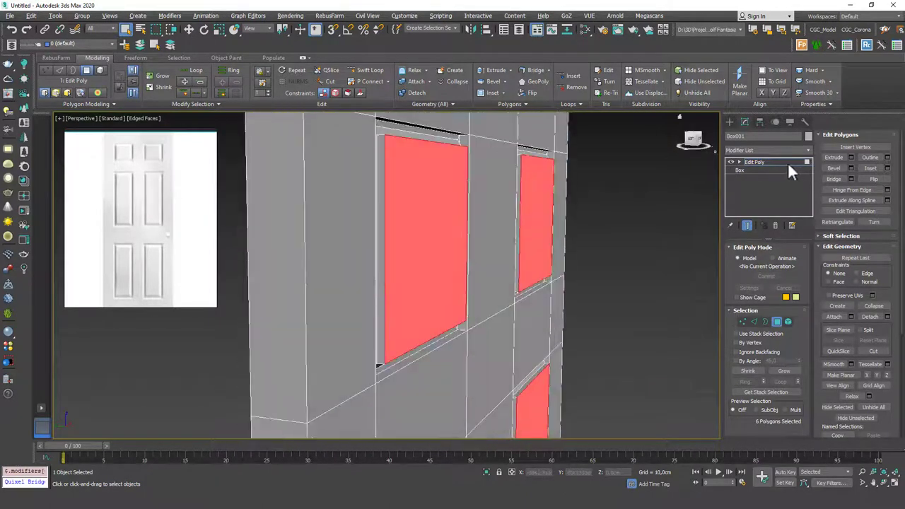
pyautogui.click(788, 162)
pyautogui.scroll(-4, 526, 190)
pyautogui.moveTo(532, 191)
pyautogui.keyDown('alt'); pyautogui.mouseDown(button='middle')
pyautogui.moveTo(505, 238)
pyautogui.moveTo(508, 232)
pyautogui.moveTo(481, 245)
pyautogui.moveTo(494, 254)
pyautogui.moveTo(521, 249)
pyautogui.moveTo(511, 234)
pyautogui.mouseUp(button='middle'); pyautogui.keyUp('alt')
pyautogui.scroll(-4, 513, 220)
pyautogui.press('F4')
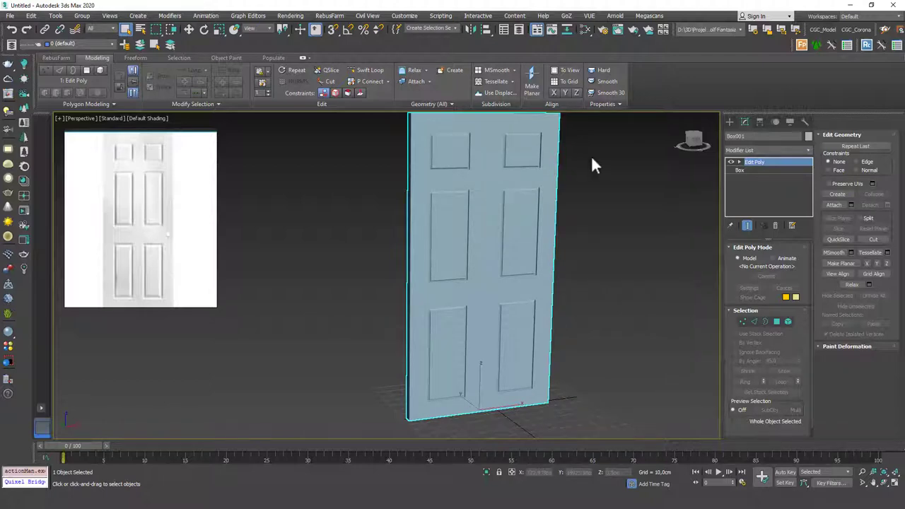
pyautogui.keyDown('alt'); pyautogui.moveTo(583, 210); pyautogui.dragTo(533, 234, button='middle'); pyautogui.keyUp('alt')
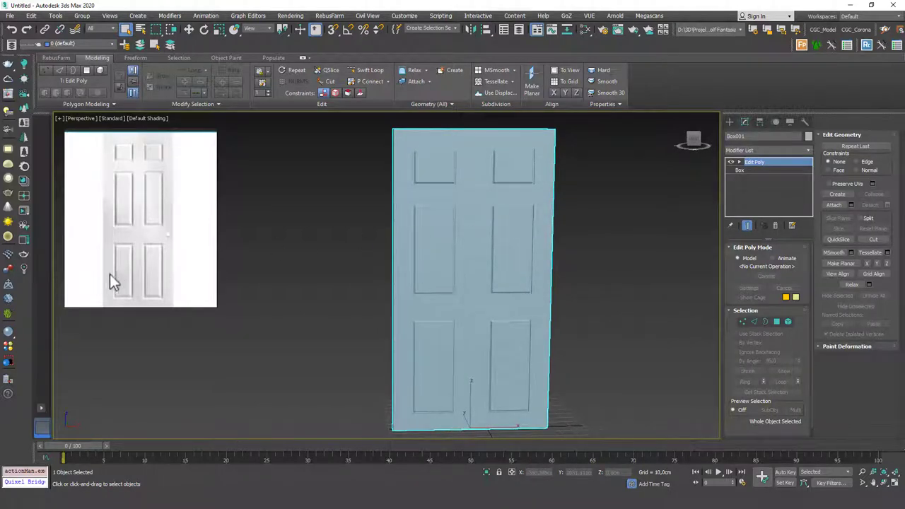
pyautogui.scroll(-4, 467, 234)
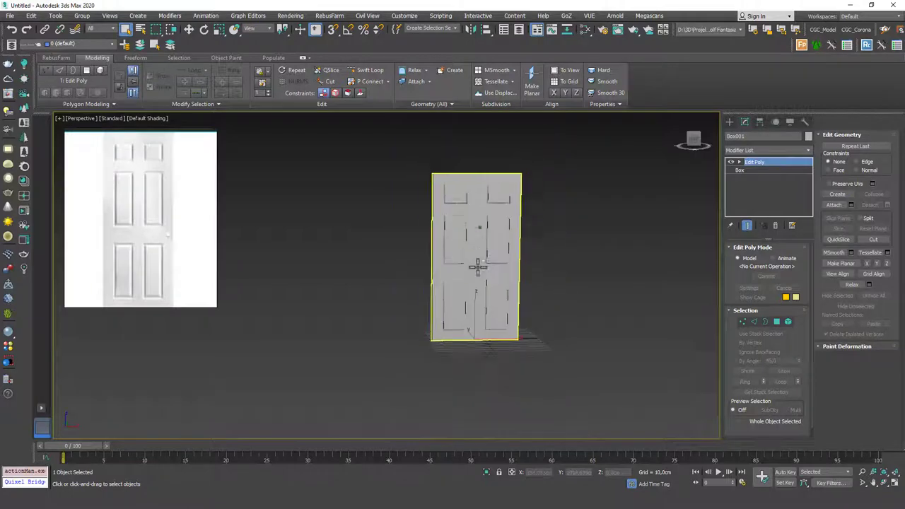
# - Select all the door's vertices for scaling and examine the panel borders up close with edged faces shown
pyautogui.press('1')
pyautogui.scroll(2, 495, 248)
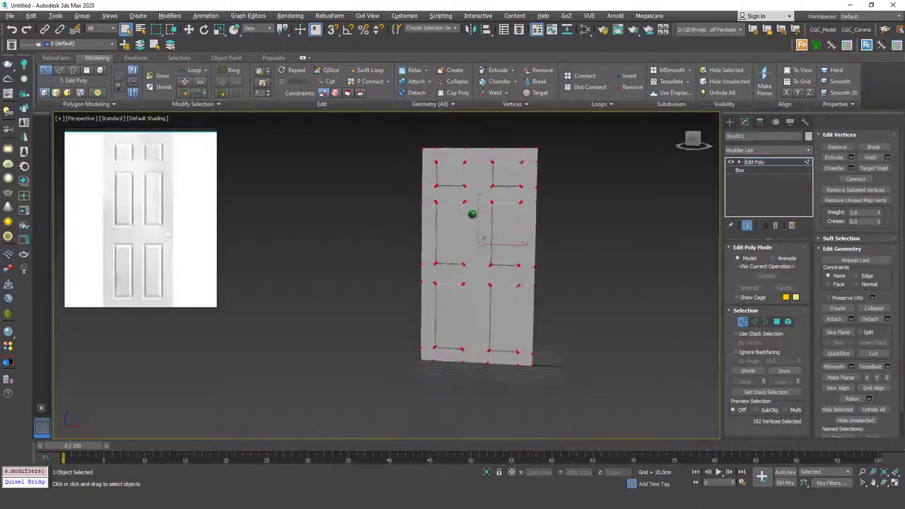
pyautogui.press('r')
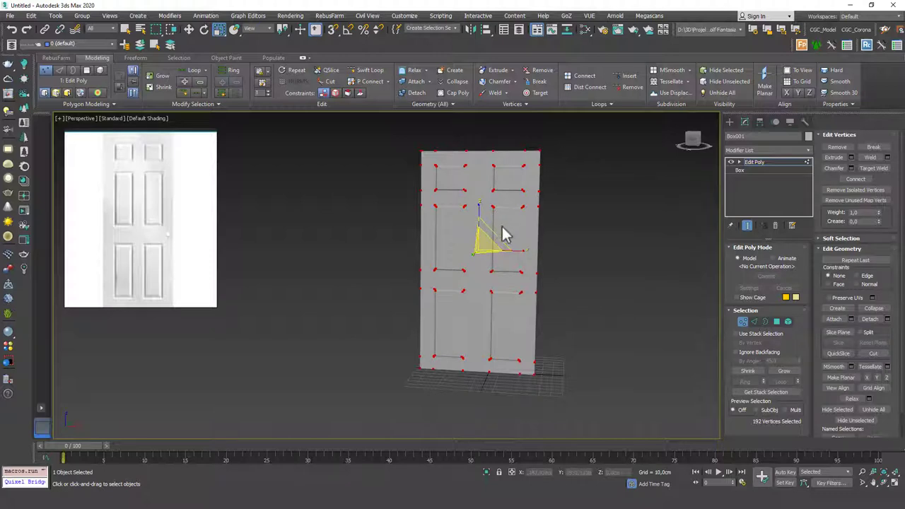
pyautogui.scroll(5, 464, 202)
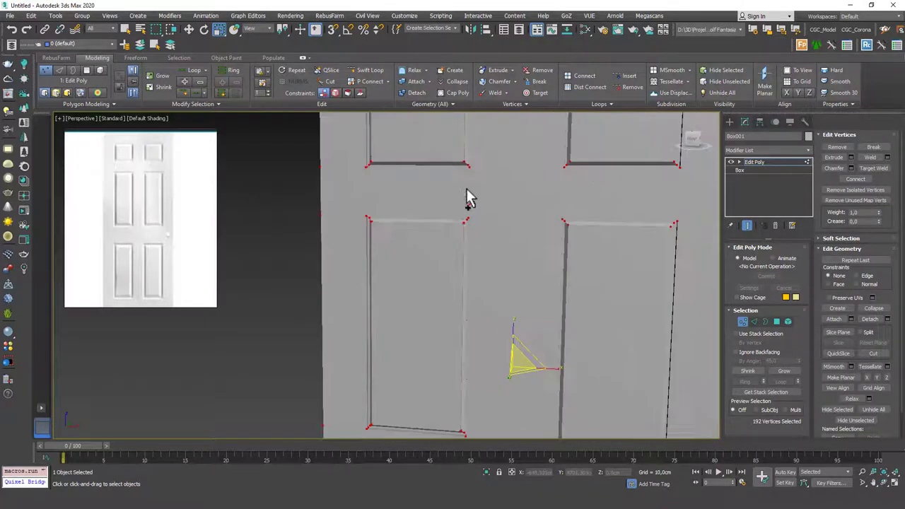
pyautogui.press('F4')
pyautogui.scroll(-3, 494, 241)
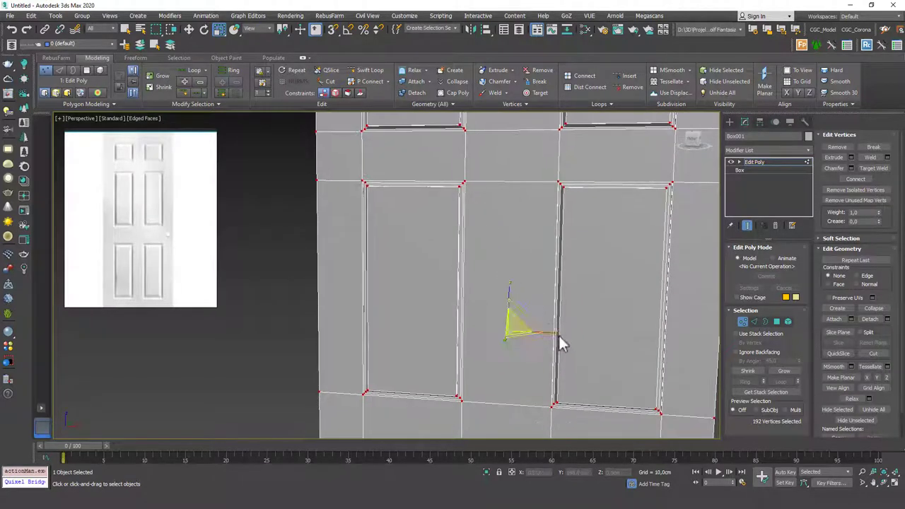
pyautogui.scroll(3, 472, 201)
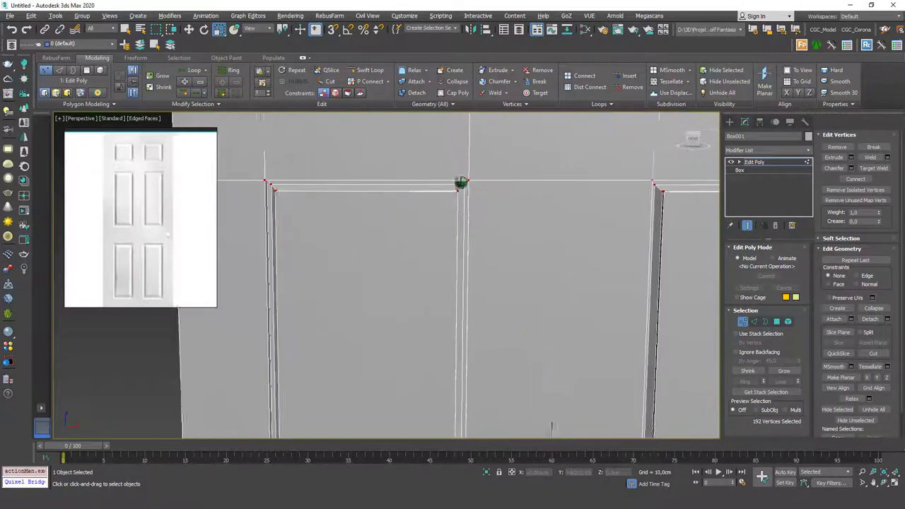
pyautogui.scroll(-5, 481, 272)
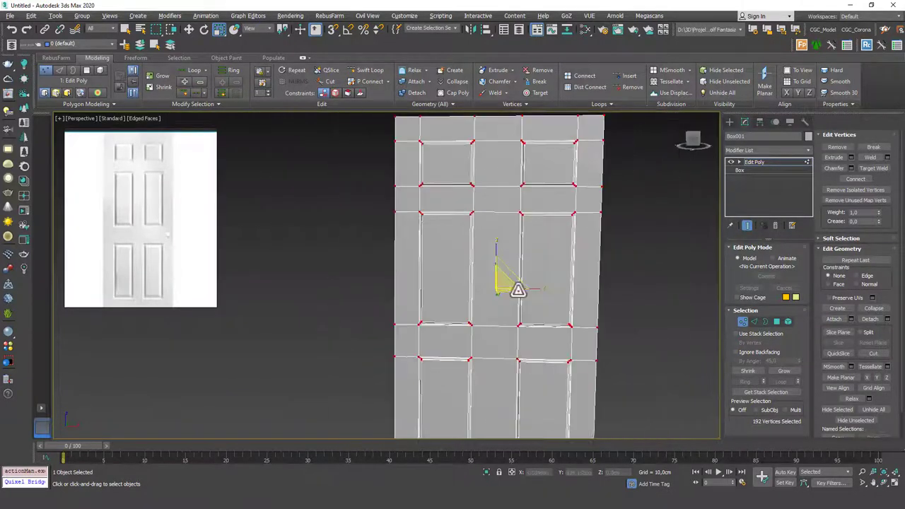
pyautogui.scroll(-2, 499, 276)
pyautogui.scroll(-1, 499, 275)
pyautogui.scroll(8, 491, 204)
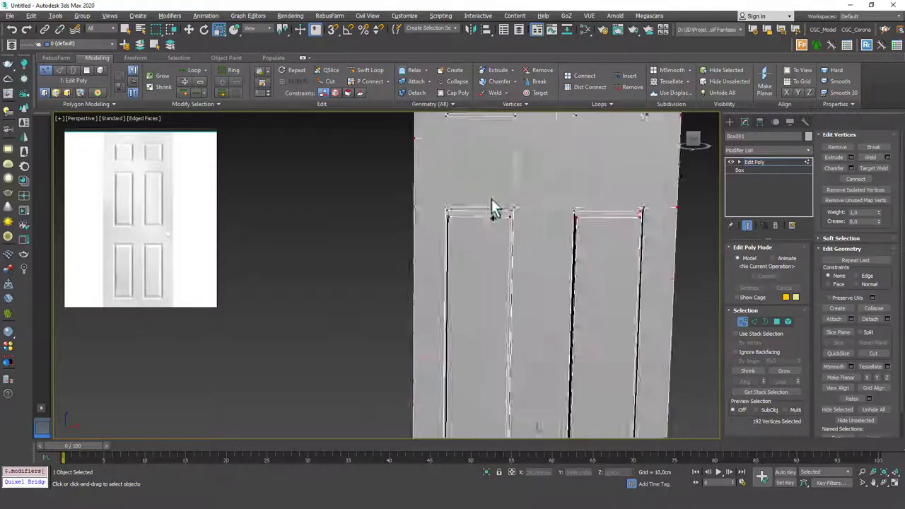
pyautogui.scroll(-5, 531, 224)
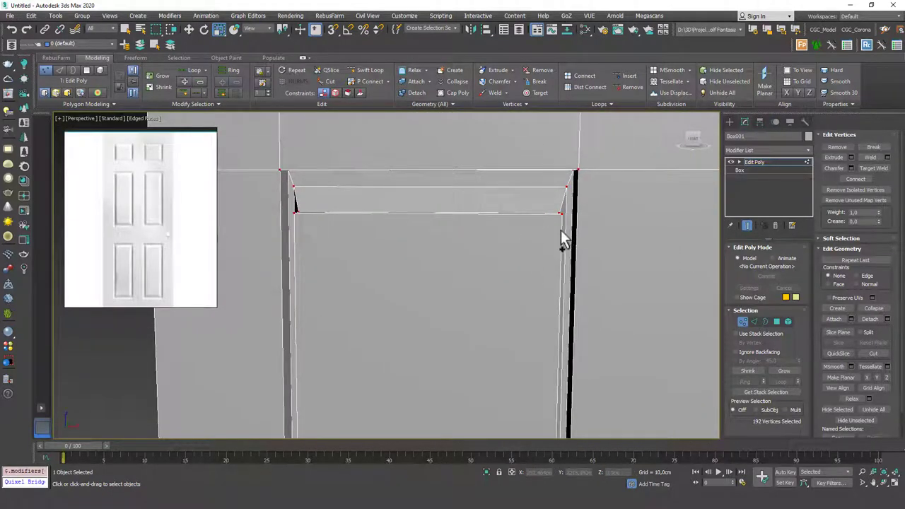
pyautogui.scroll(-8, 471, 228)
pyautogui.scroll(-5, 490, 258)
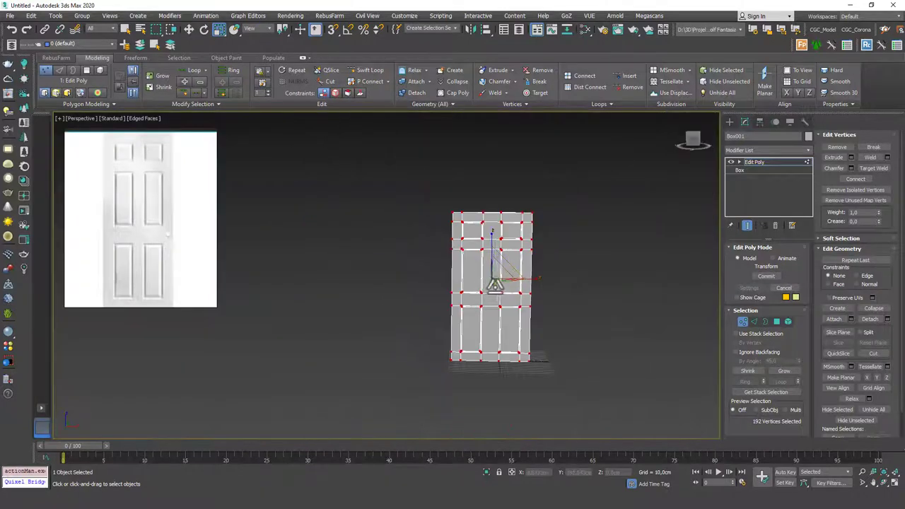
pyautogui.scroll(1, 490, 276)
pyautogui.scroll(2, 482, 263)
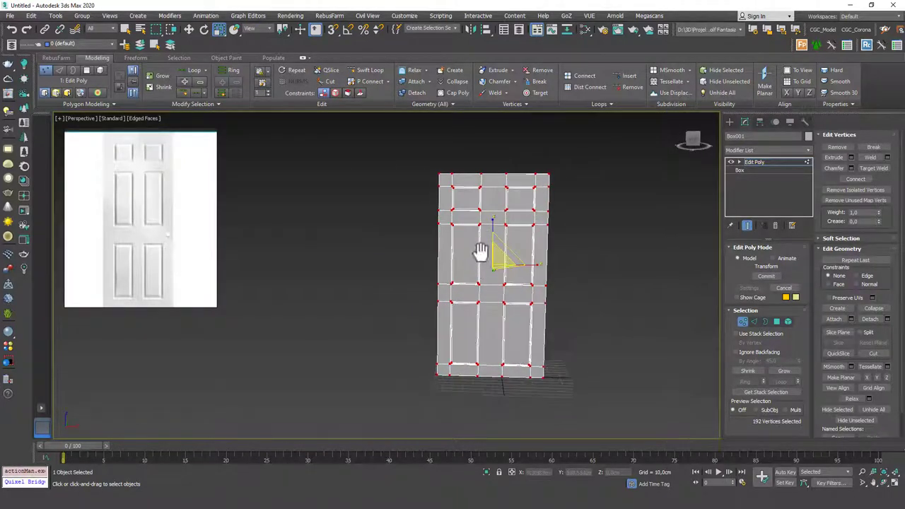
# - Select the vertices of the door's right half and move them about 8 cm inward to narrow the door
pyautogui.press('1')
pyautogui.press('1')
pyautogui.moveTo(595, 139); pyautogui.dragTo(490, 385)
pyautogui.press('w')
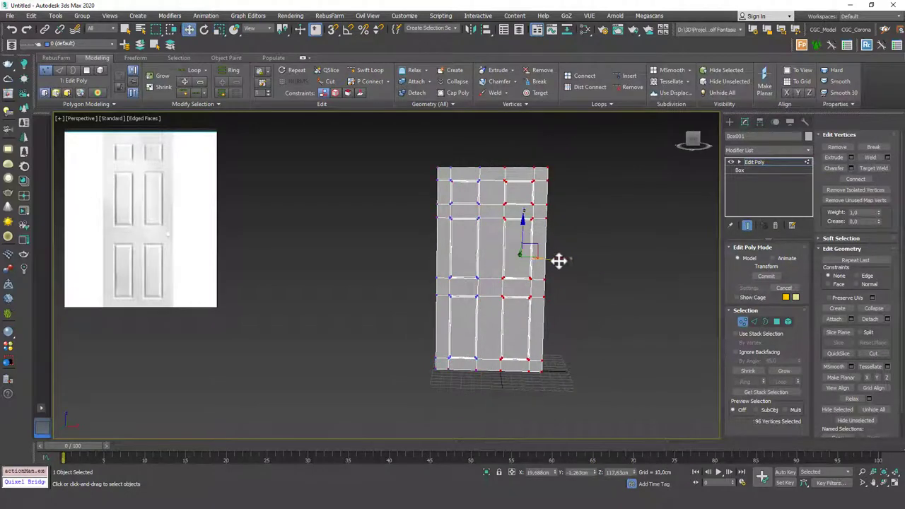
pyautogui.moveTo(554, 260); pyautogui.dragTo(545, 266)
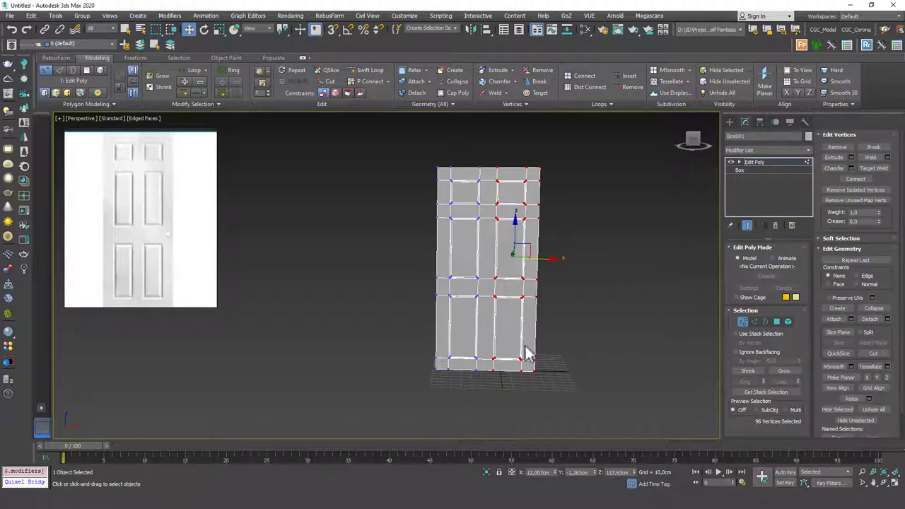
# - Move the selected vertices of the door's right half about 1.7 cm further inward
pyautogui.keyDown('alt'); pyautogui.moveTo(494, 308); pyautogui.dragTo(498, 285, button='middle'); pyautogui.keyUp('alt')
pyautogui.scroll(2, 500, 254)
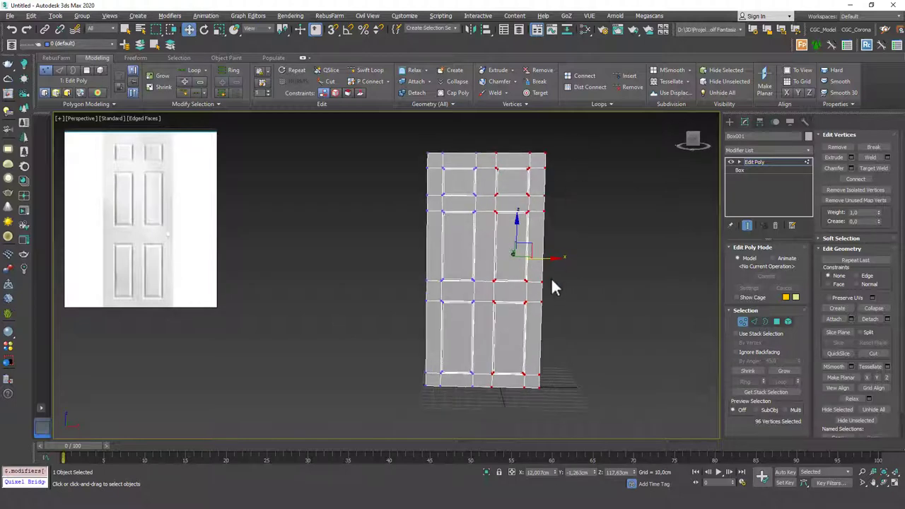
pyautogui.moveTo(552, 258); pyautogui.dragTo(549, 259)
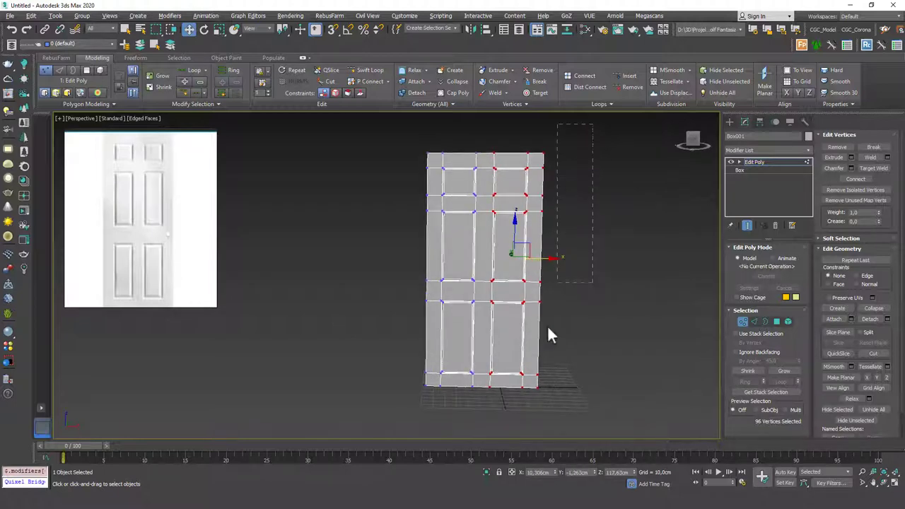
# - Select the vertices along both outer sides of the door and scale them horizontally inward to slim the outer stiles
pyautogui.moveTo(534, 407); pyautogui.dragTo(535, 405)
pyautogui.keyDown('ctrl'); pyautogui.moveTo(433, 134); pyautogui.dragTo(408, 423); pyautogui.keyUp('ctrl')
pyautogui.moveTo(526, 258); pyautogui.dragTo(526, 260)
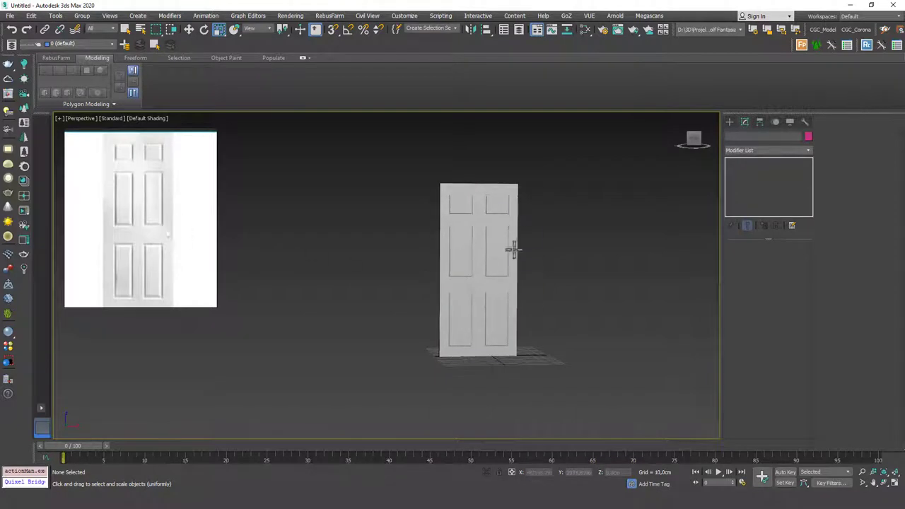
pyautogui.click(485, 278)
pyautogui.moveTo(471, 216); pyautogui.dragTo(425, 186)
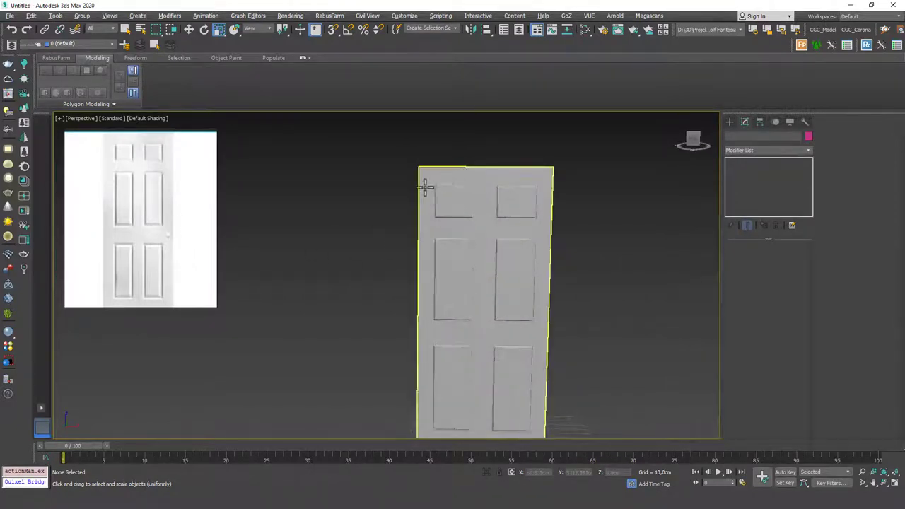
# - Reopen the door's vertex editing and shift the left stile's inner vertices slightly inward, with relative offset coordinates enabled
pyautogui.click(521, 196)
pyautogui.press('1')
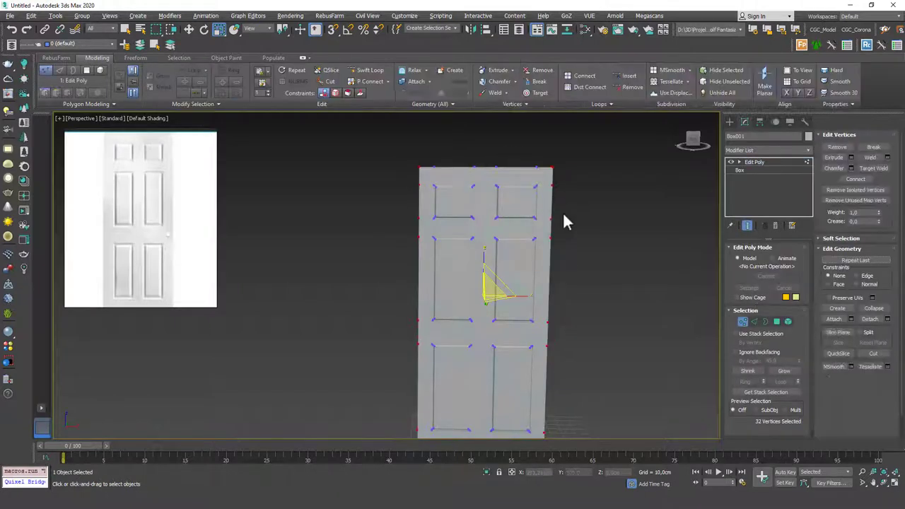
pyautogui.scroll(-3, 502, 231)
pyautogui.moveTo(500, 247); pyautogui.dragTo(498, 234, button='middle')
pyautogui.moveTo(465, 388); pyautogui.dragTo(465, 388)
pyautogui.press('w')
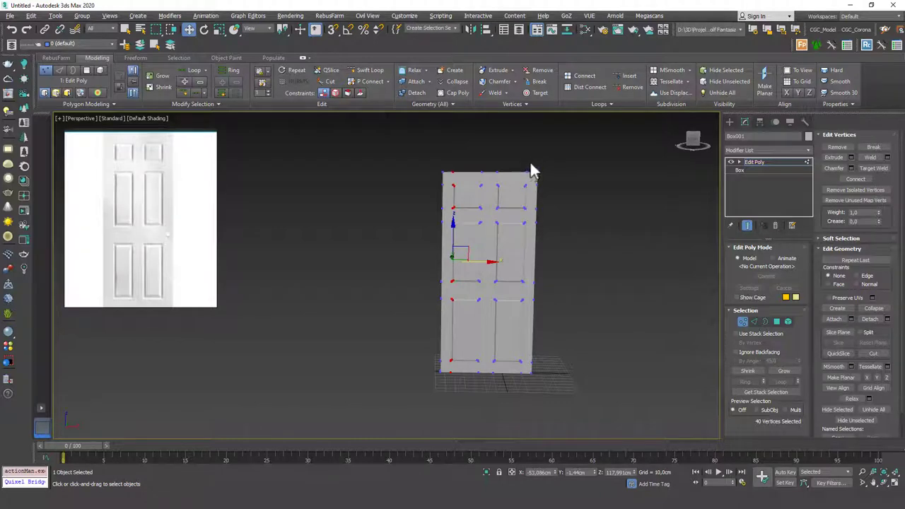
pyautogui.moveTo(485, 263); pyautogui.dragTo(482, 264)
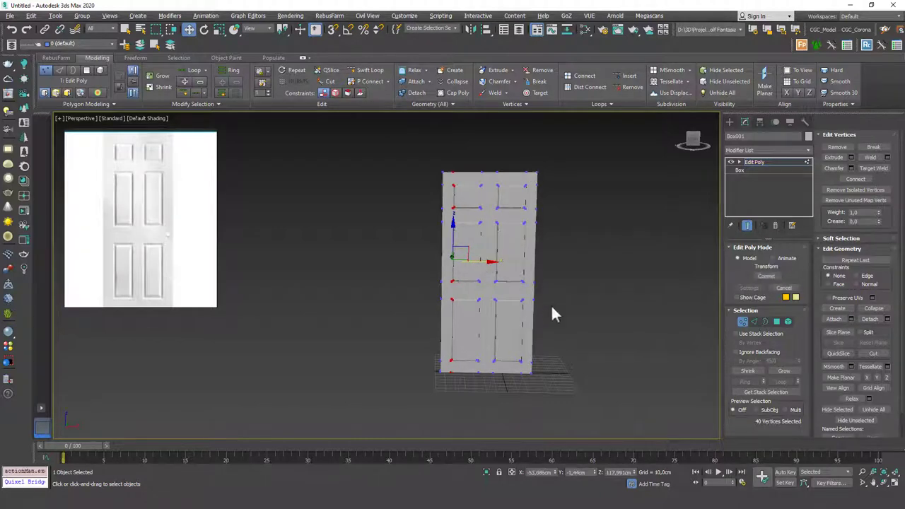
pyautogui.click(511, 473)
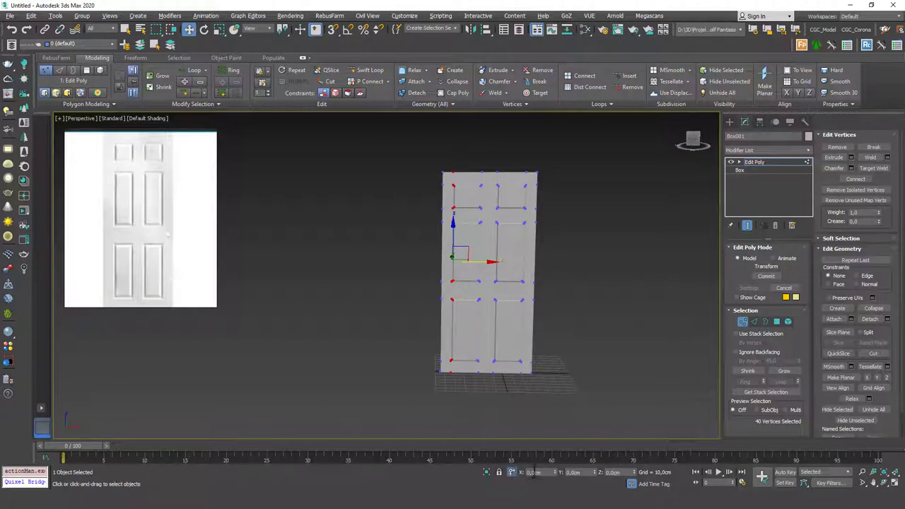
pyautogui.hotkey('ctrl', 'z')
pyautogui.moveTo(469, 247); pyautogui.dragTo(469, 252, button='middle')
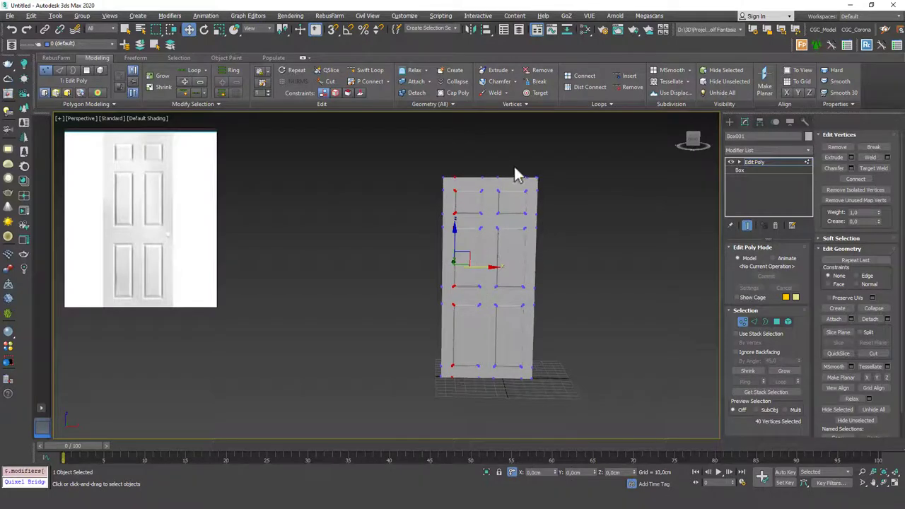
# - Shift the right stile's inner vertices slightly inward to match the left side, and leave vertex editing
pyautogui.moveTo(533, 396); pyautogui.dragTo(529, 391)
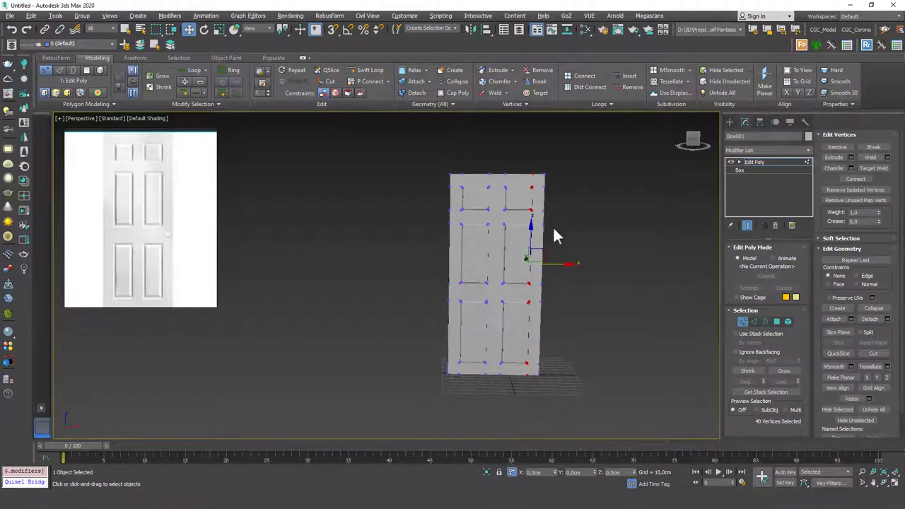
pyautogui.scroll(2, 544, 212)
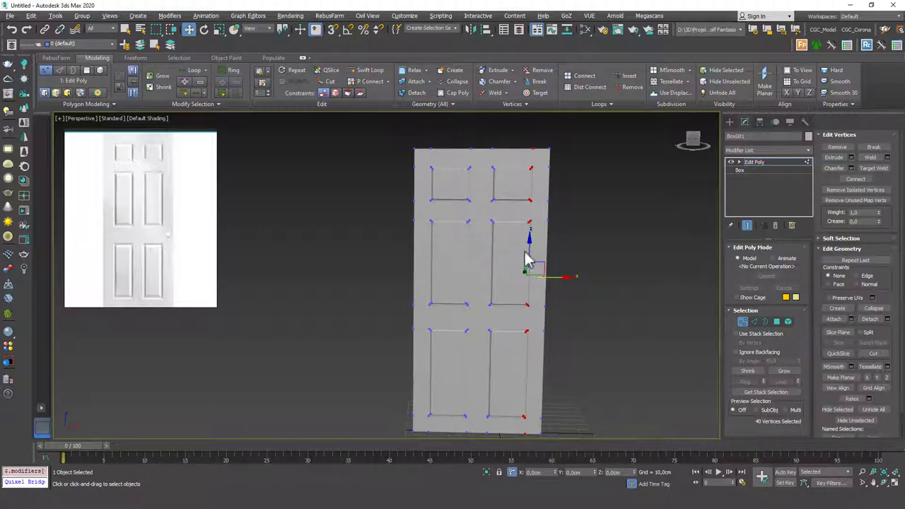
pyautogui.click(765, 161)
# - Deselect the door and compare its proportions with the reference image in the Front view
pyautogui.scroll(-4, 528, 255)
pyautogui.keyDown('alt'); pyautogui.moveTo(526, 255); pyautogui.dragTo(523, 251, button='middle'); pyautogui.keyUp('alt')
pyautogui.moveTo(524, 250); pyautogui.dragTo(519, 281, button='middle')
pyautogui.click(544, 224)
pyautogui.press('f')
pyautogui.scroll(-3, 467, 265)
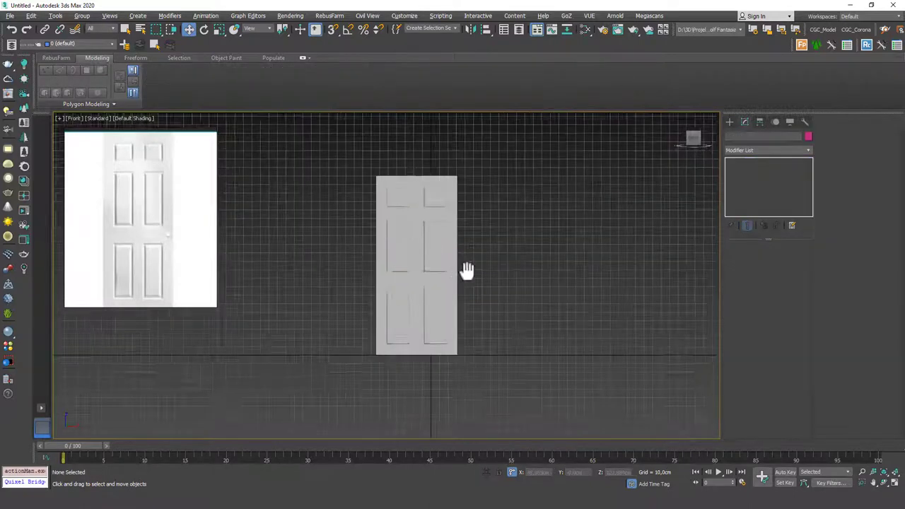
pyautogui.moveTo(465, 268); pyautogui.dragTo(489, 275, button='middle')
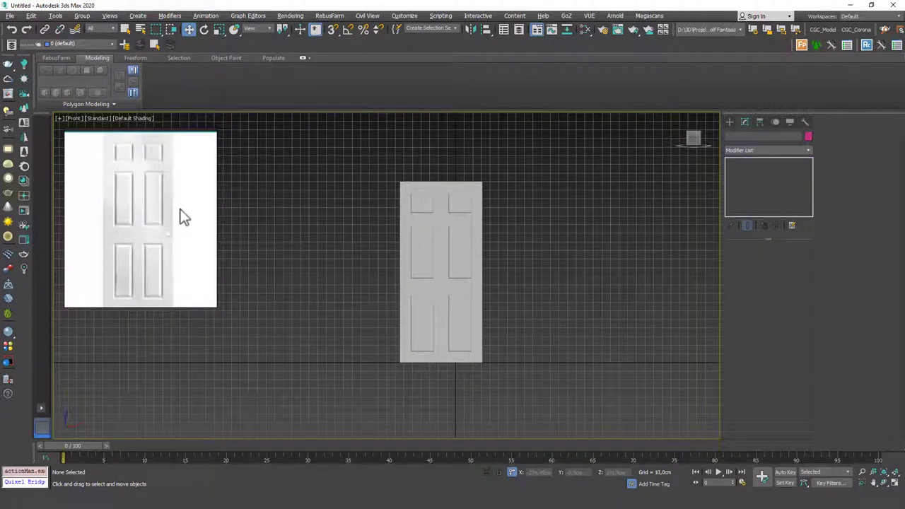
# - Copy the door reference image to the clipboard
pyautogui.rightClick(149, 206)
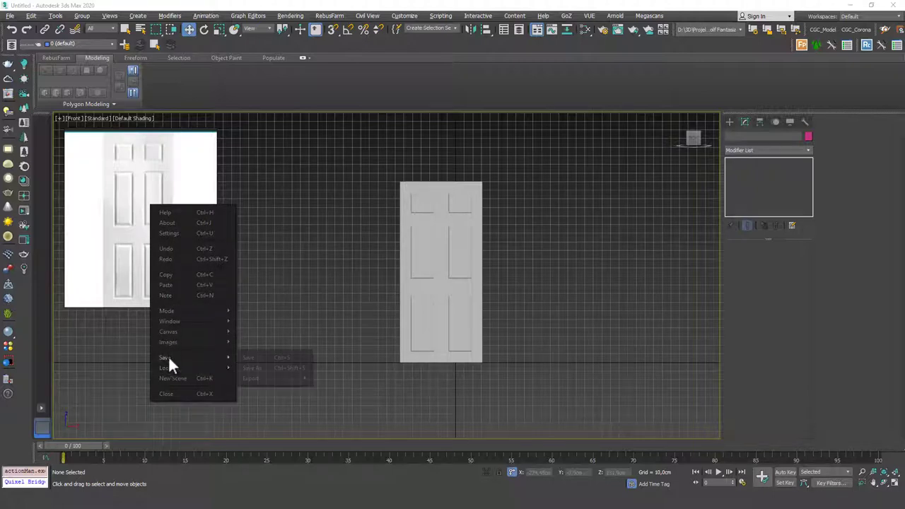
pyautogui.click(129, 227)
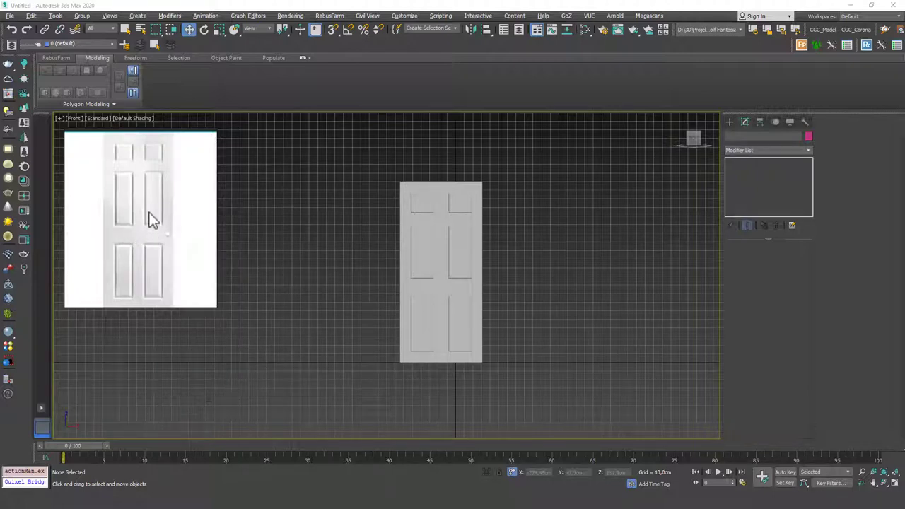
pyautogui.rightClick(150, 217)
pyautogui.click(178, 282)
# - Switch to Adobe Photoshop 2021 and create a 225 × 225 pixel grayscale document from the clipboard size
pyautogui.press('super')
pyautogui.write('pho')
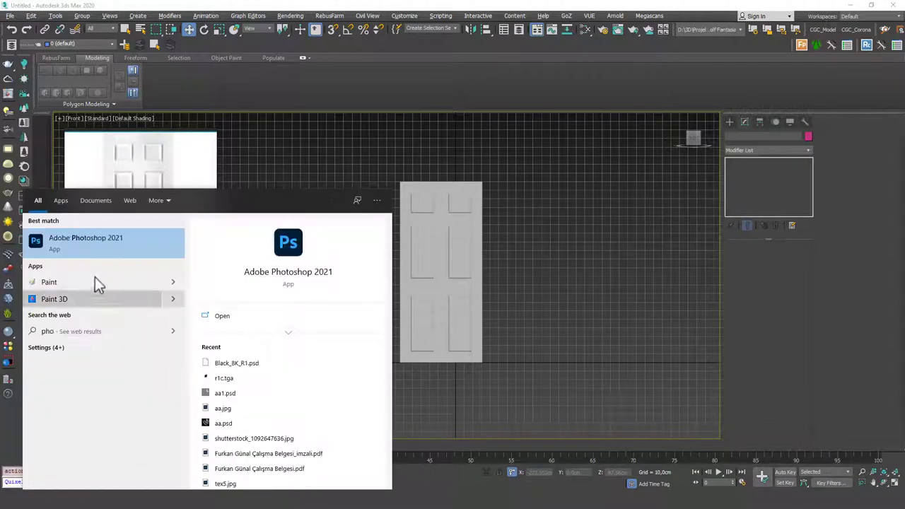
pyautogui.click(85, 245)
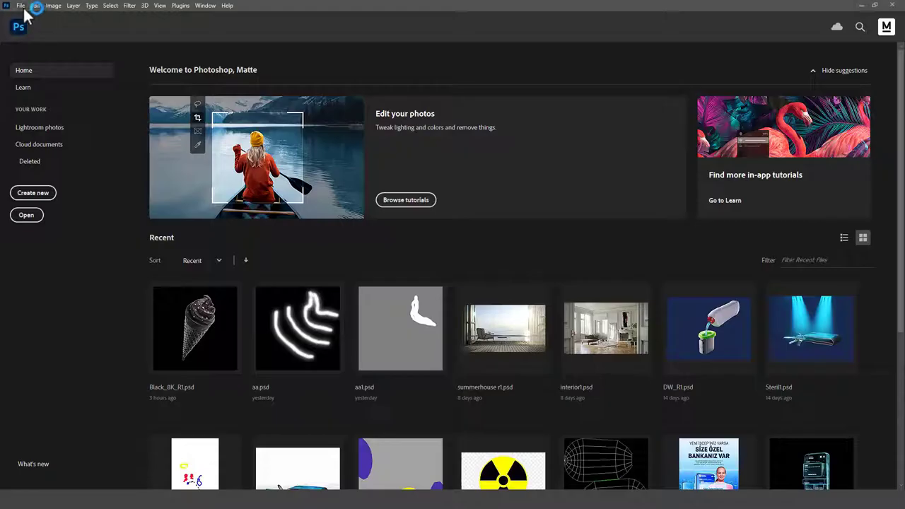
pyautogui.click(20, 4)
pyautogui.click(41, 16)
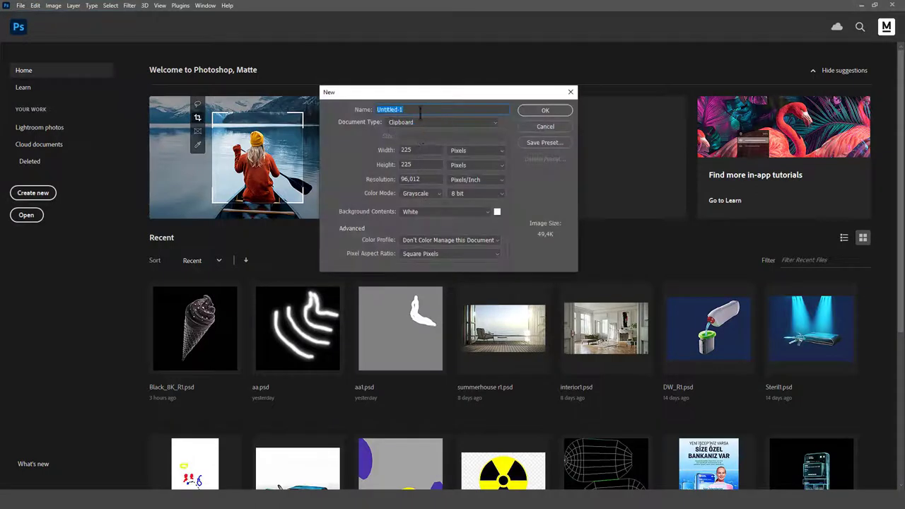
pyautogui.click(545, 111)
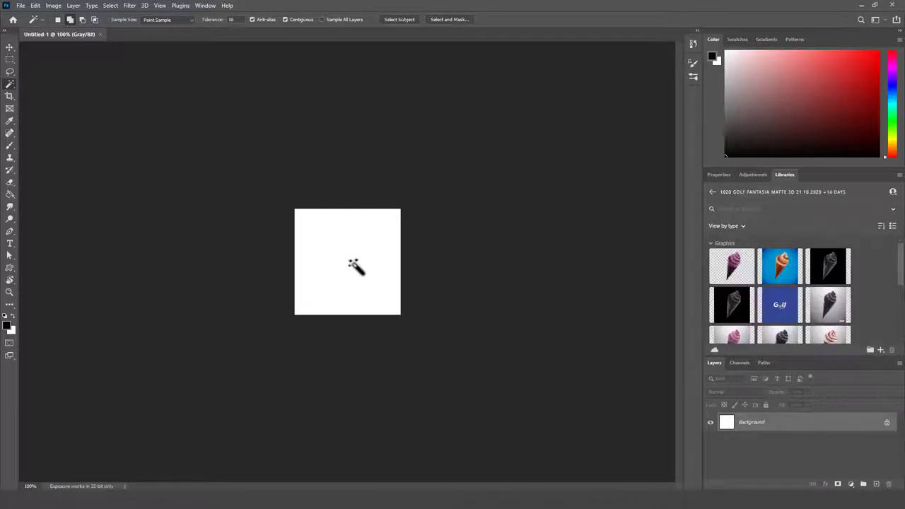
# - Paste the copied door image into the new document
pyautogui.hotkey('ctrl', '+')
pyautogui.press('v')
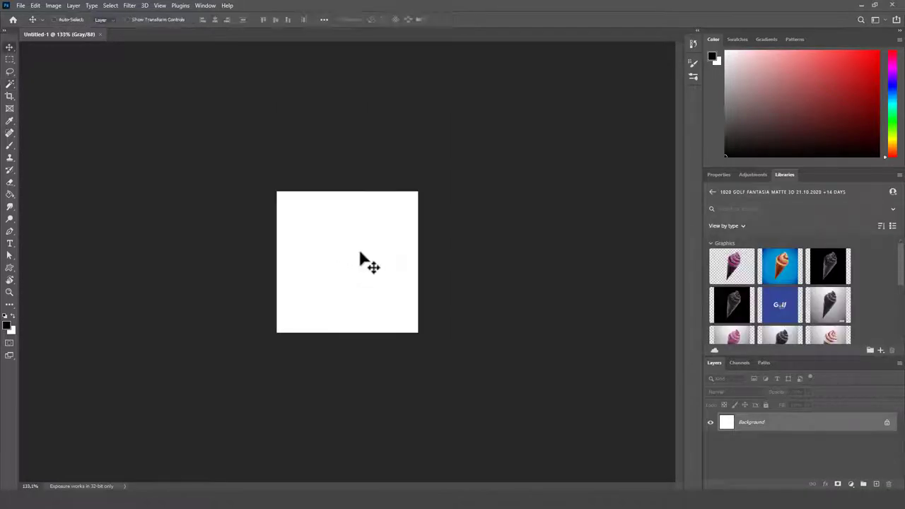
pyautogui.hotkey('ctrl', 'v')
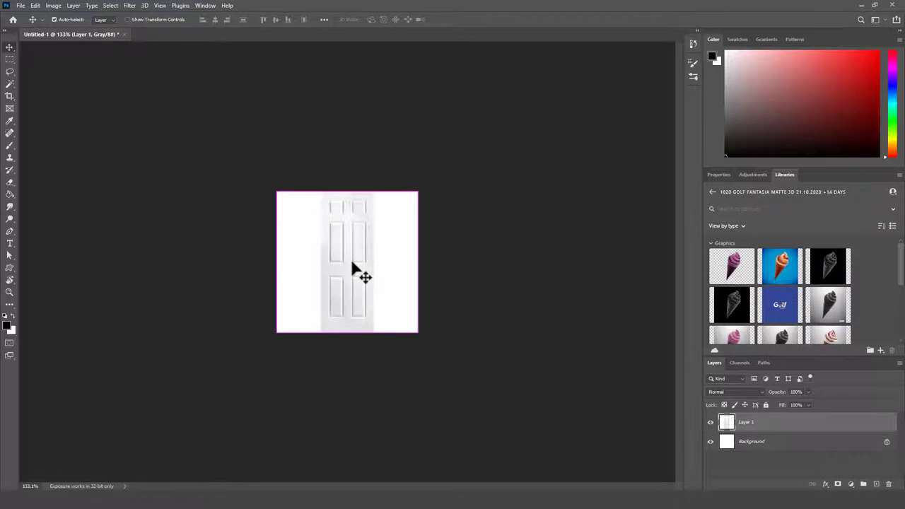
# - Save the image to the Desktop as Untitled-1.jpg in JPEG format at quality 12, and return to 3ds Max
pyautogui.hotkey('ctrl', 'shift', 's')
pyautogui.click(125, 218)
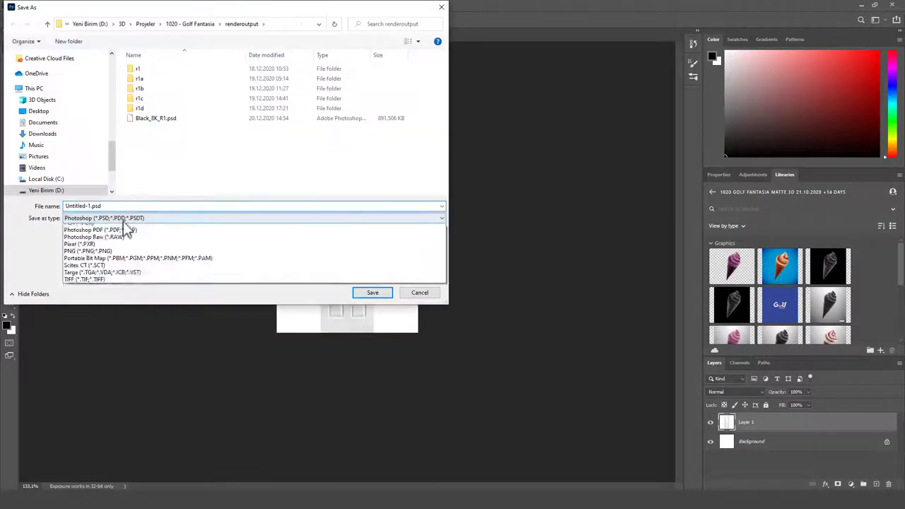
pyautogui.click(88, 283)
pyautogui.click(42, 112)
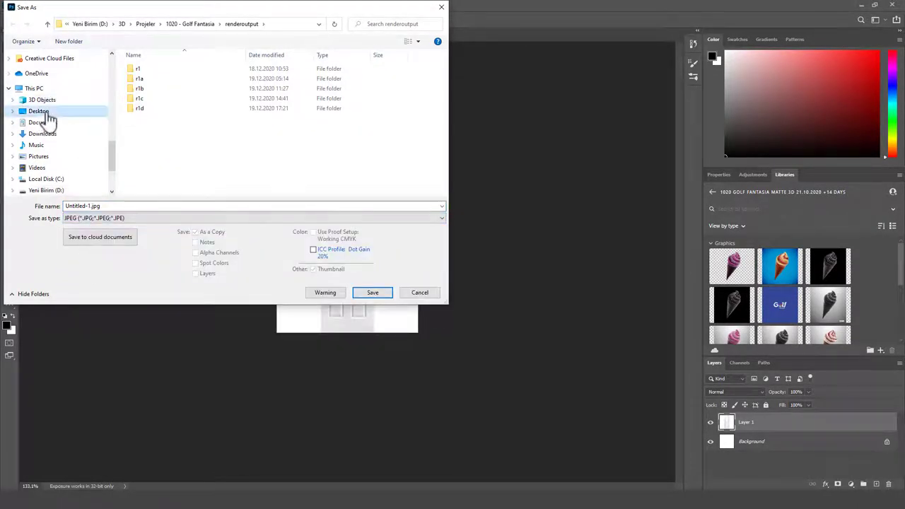
pyautogui.click(372, 293)
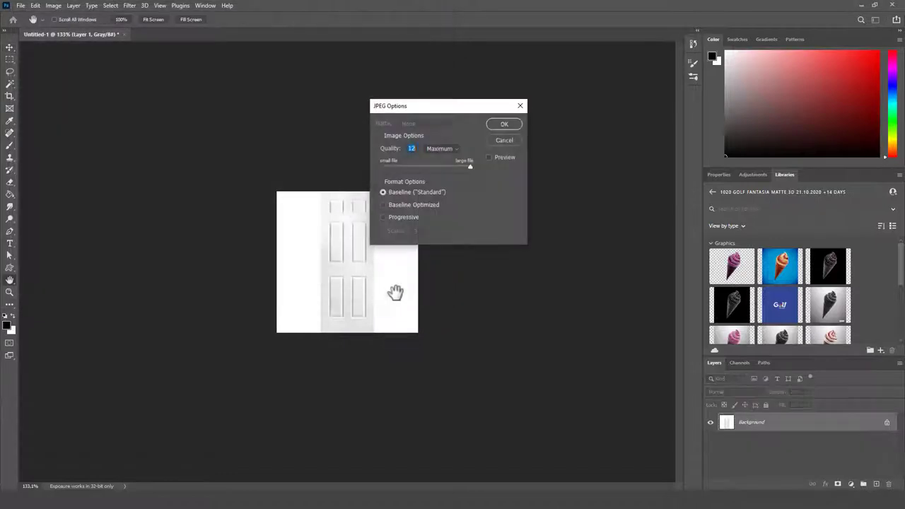
pyautogui.click(503, 125)
pyautogui.click(861, 5)
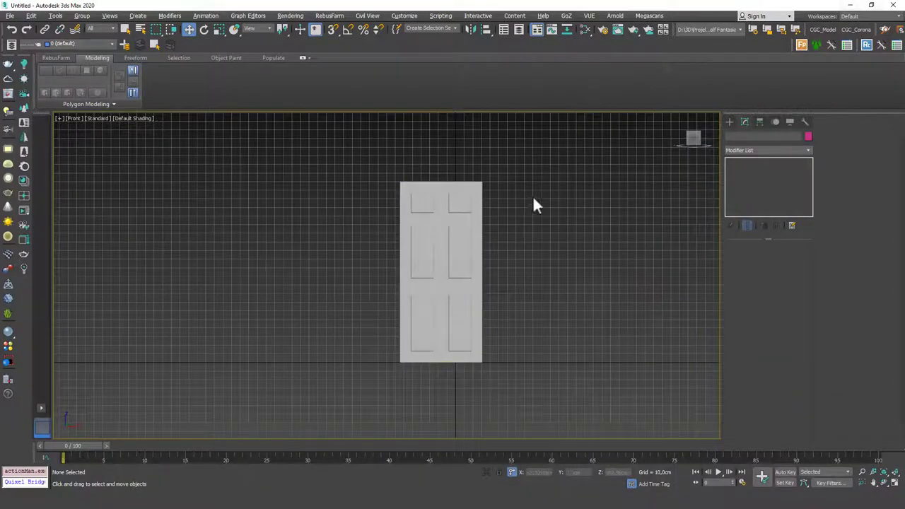
# - Create a plane beside the door in the Front view and set its length and width to 250 cm
pyautogui.click(730, 122)
pyautogui.click(785, 219)
pyautogui.moveTo(487, 131); pyautogui.dragTo(682, 350)
pyautogui.click(745, 122)
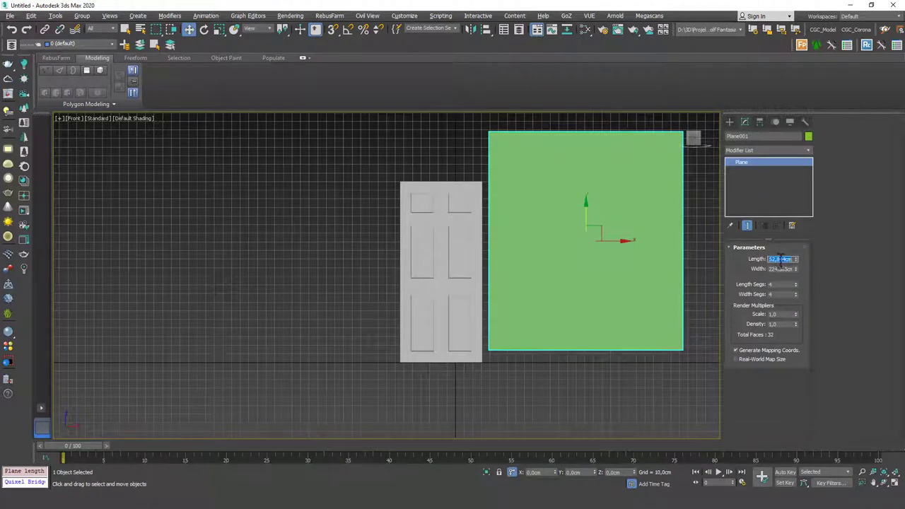
pyautogui.write('250')
pyautogui.press('Tab')
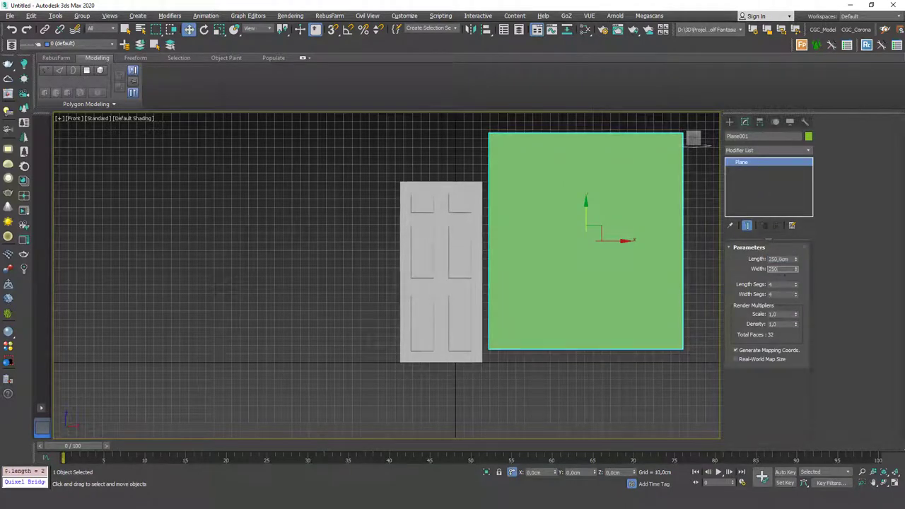
pyautogui.write('250')
pyautogui.press('Return')
# - Apply Untitled-1.jpg from the Desktop folder to the plane as its texture
pyautogui.hotkey('alt', 'Tab')
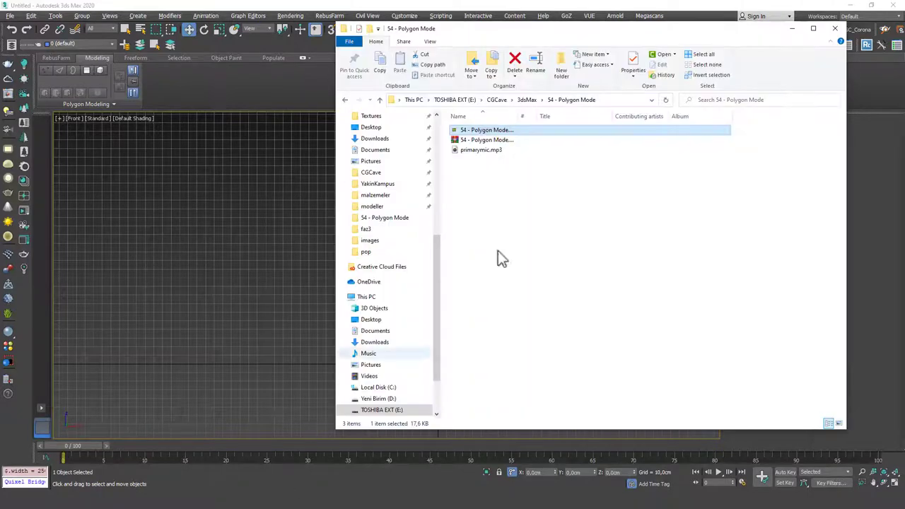
pyautogui.click(373, 128)
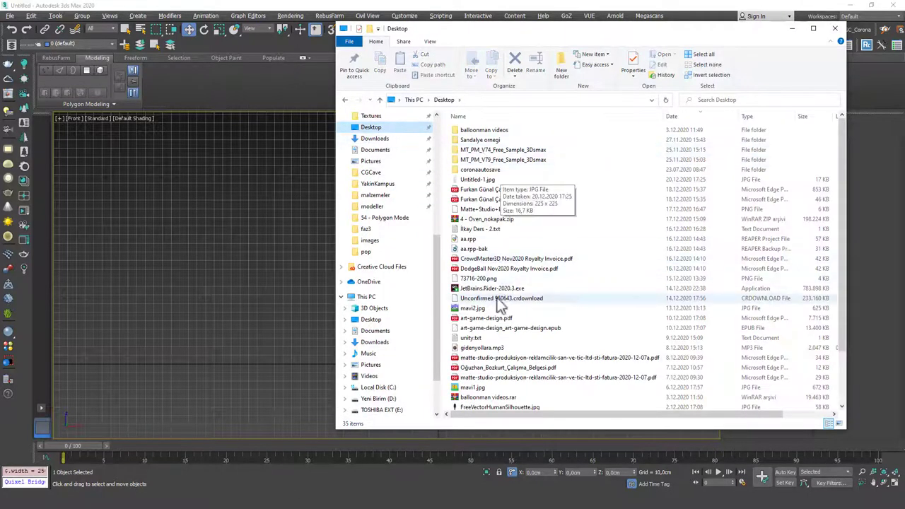
pyautogui.click(481, 180)
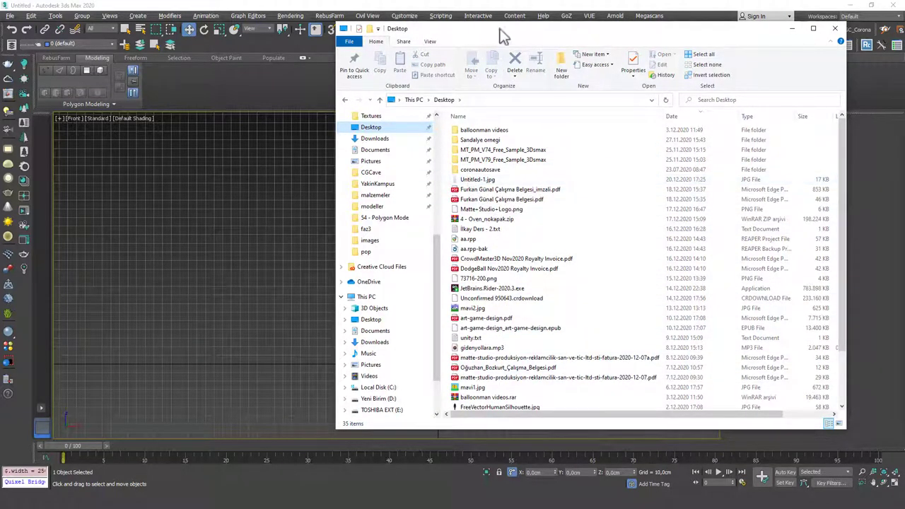
pyautogui.moveTo(499, 29); pyautogui.dragTo(750, 54)
pyautogui.moveTo(707, 204); pyautogui.dragTo(524, 190)
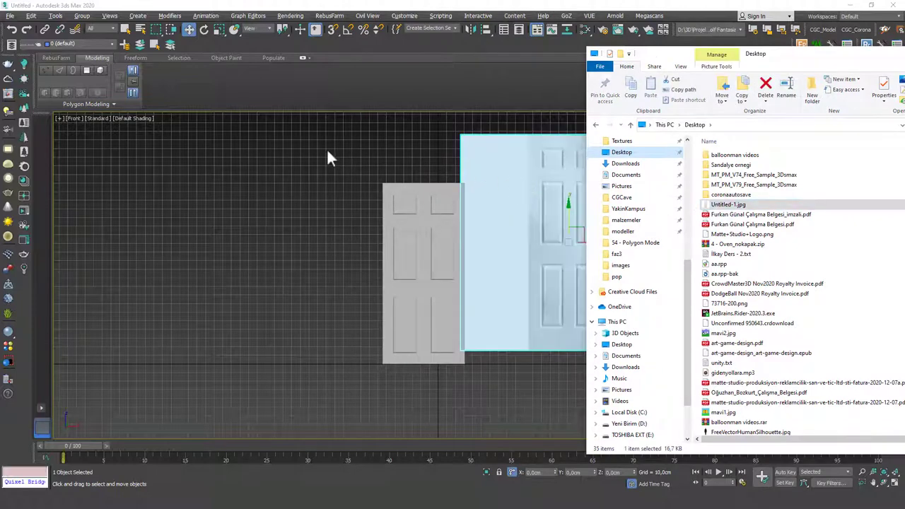
pyautogui.click(329, 155)
# - Move the reference image plane over the modeled door, aligning their top edges, and select the door
pyautogui.scroll(3, 583, 228)
pyautogui.scroll(-3, 513, 255)
pyautogui.click(541, 254)
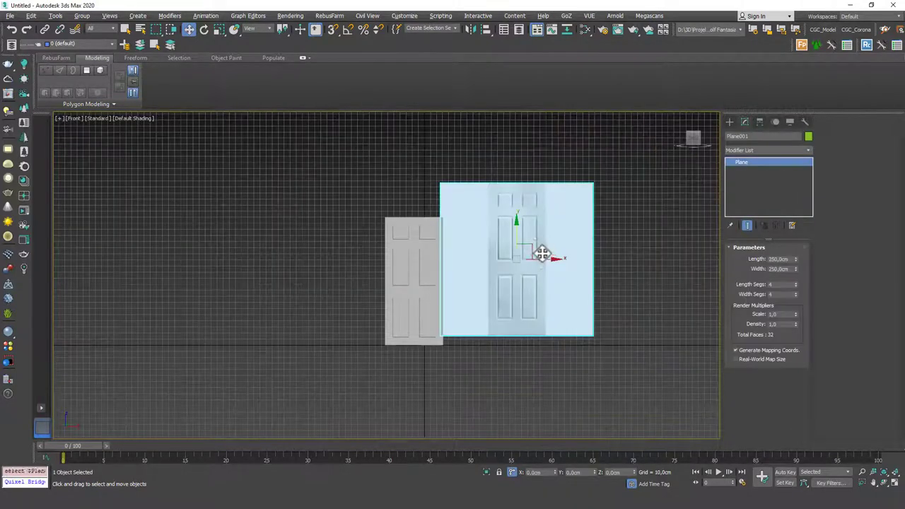
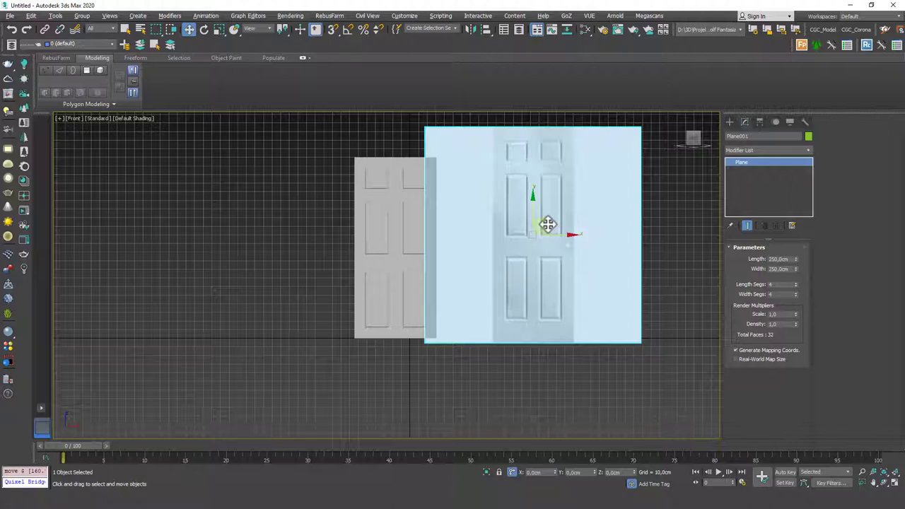
pyautogui.moveTo(548, 225); pyautogui.dragTo(411, 253)
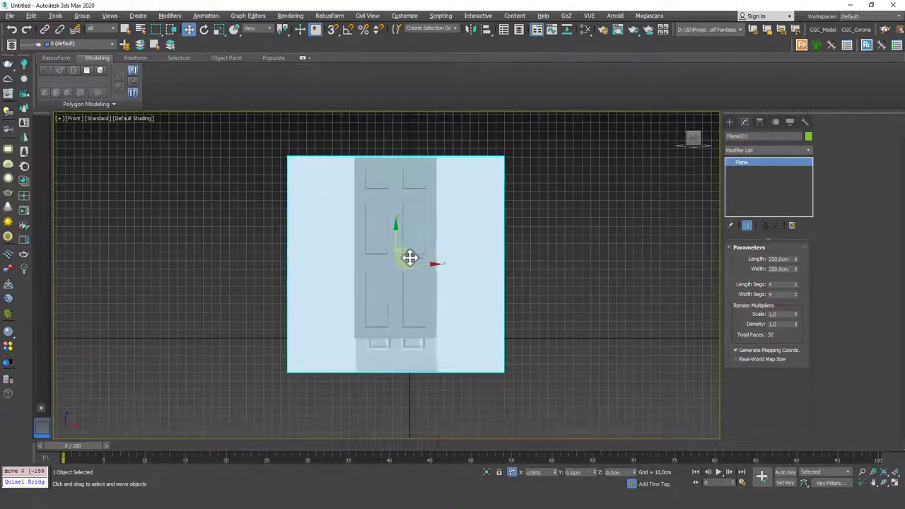
pyautogui.click(398, 305)
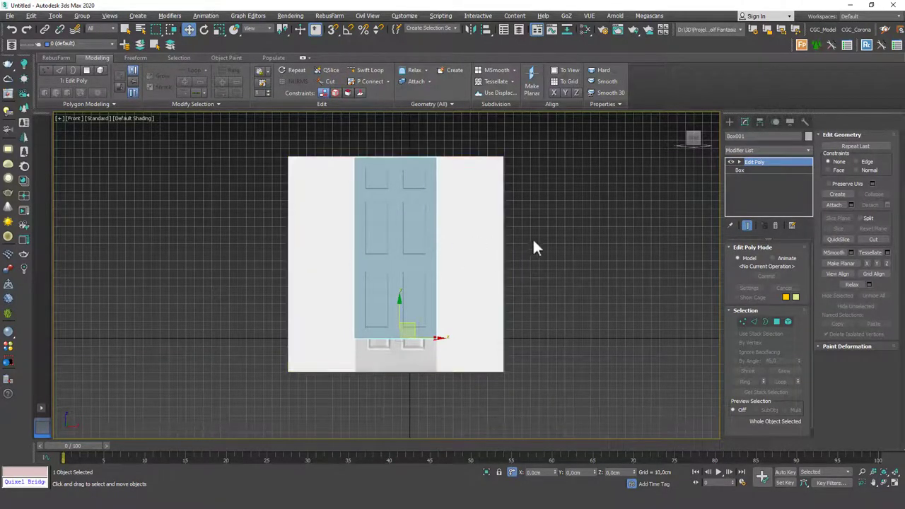
# - Make the door see-through and display edged faces so the reference image can be compared with the mesh
pyautogui.click(493, 273)
pyautogui.click(426, 234)
pyautogui.scroll(2, 434, 238)
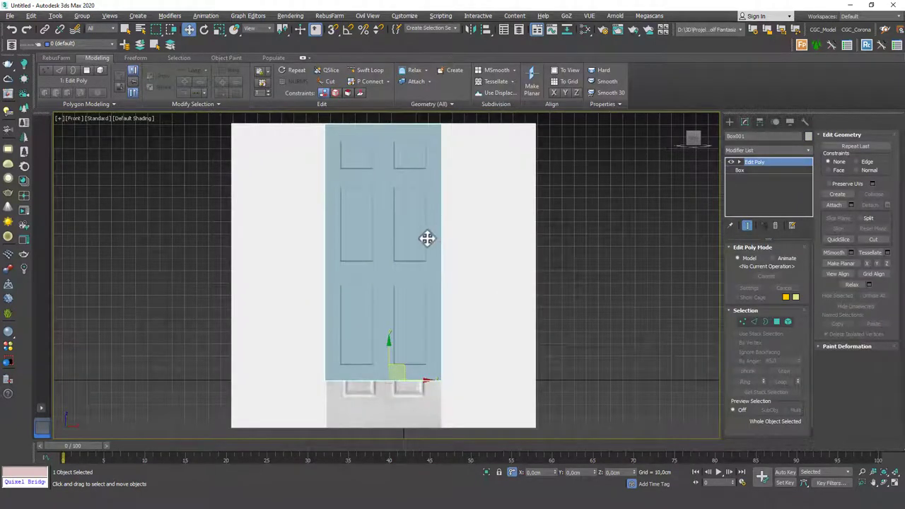
pyautogui.click(592, 247)
pyautogui.click(424, 233)
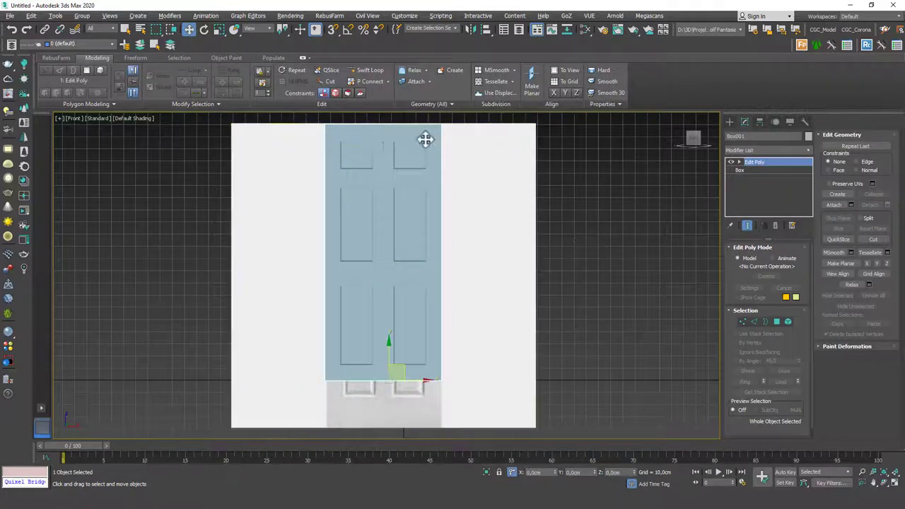
pyautogui.click(379, 174)
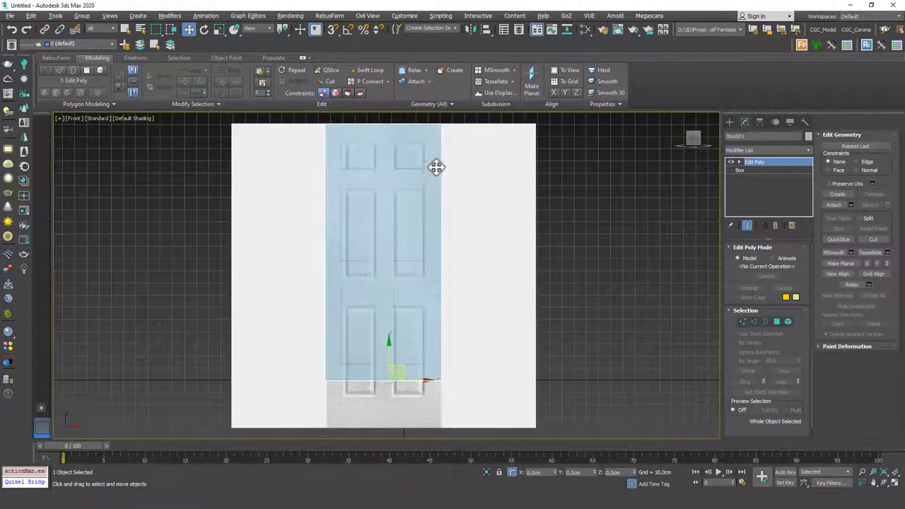
pyautogui.press('F4')
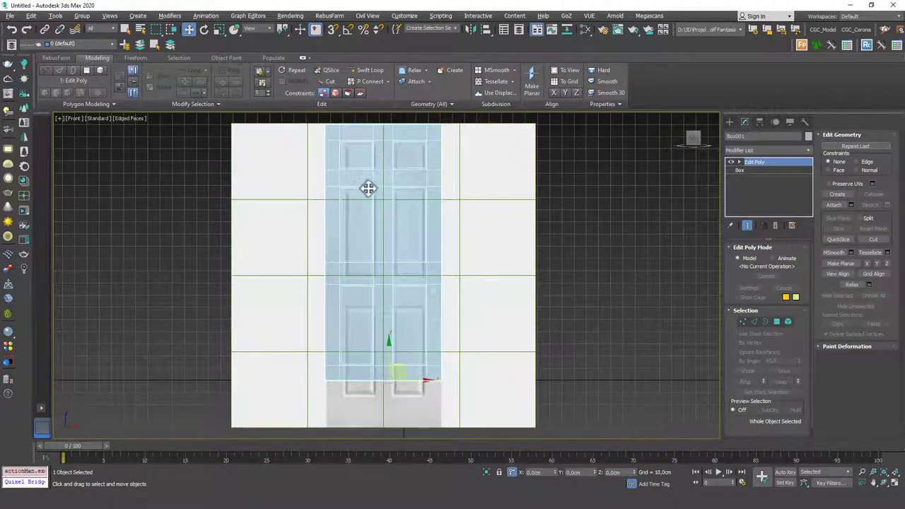
# - Reduce the reference plane's length and width segments to 1 each
pyautogui.scroll(2, 360, 168)
pyautogui.click(595, 231)
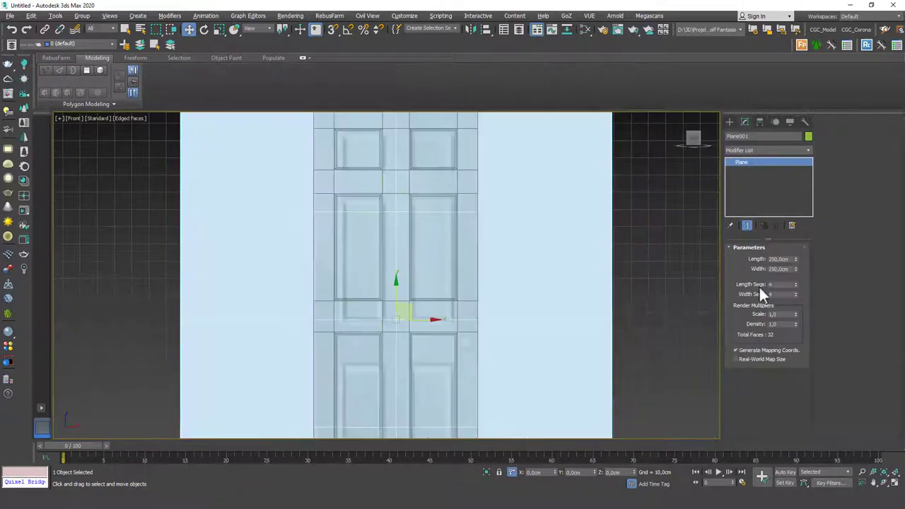
pyautogui.rightClick(796, 285)
pyautogui.rightClick(796, 294)
pyautogui.moveTo(491, 269); pyautogui.dragTo(490, 252, button='middle')
pyautogui.scroll(-2, 417, 224)
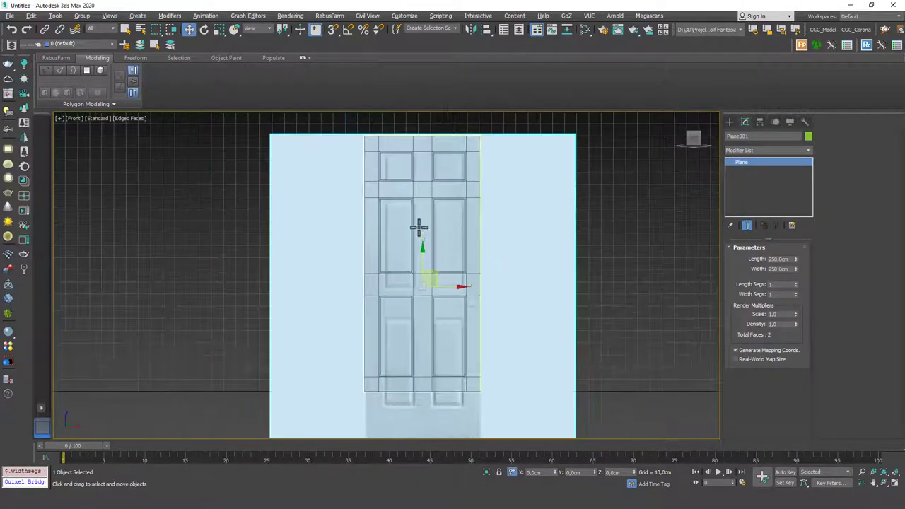
# - Move the door's bottom vertices down to the reference's lower edge and align the lower panels' bottom vertex row with the image
pyautogui.click(396, 156)
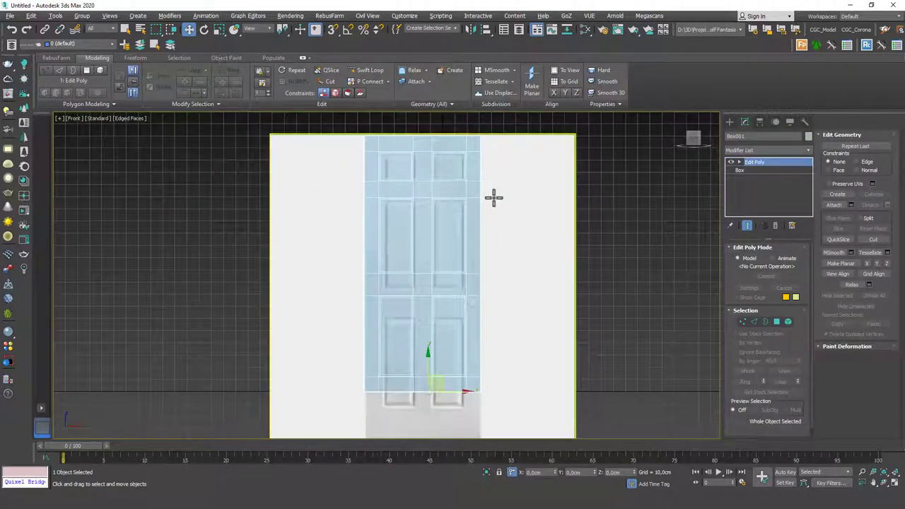
pyautogui.press('1')
pyautogui.moveTo(338, 349); pyautogui.dragTo(528, 400)
pyautogui.moveTo(472, 346); pyautogui.dragTo(461, 316, button='middle')
pyautogui.moveTo(410, 311); pyautogui.dragTo(404, 356)
pyautogui.moveTo(311, 348); pyautogui.dragTo(537, 391)
pyautogui.moveTo(410, 347)
pyautogui.mouseDown()
pyautogui.moveTo(414, 331)
pyautogui.moveTo(413, 338)
pyautogui.mouseUp()
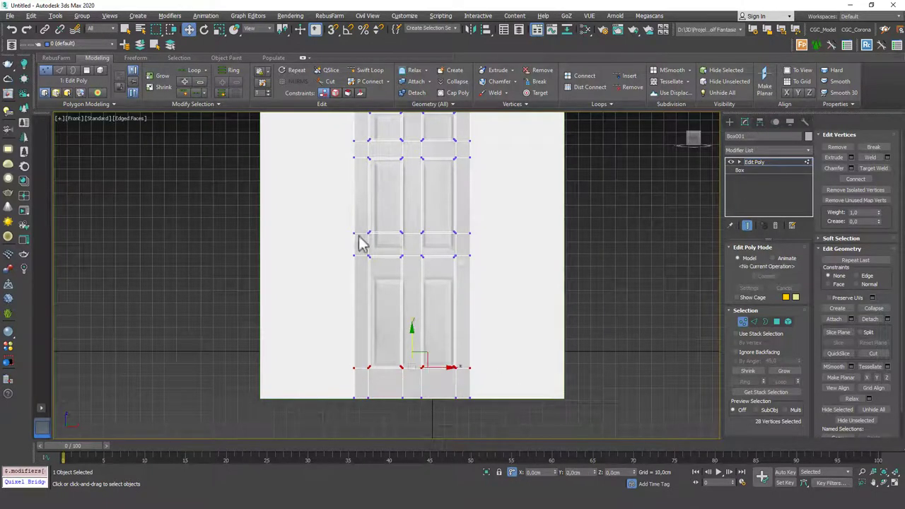
# - Lower the two middle-rail vertex rows to the reference, fitting the lower row to the tops of the bottom panels
pyautogui.moveTo(336, 212); pyautogui.dragTo(511, 283)
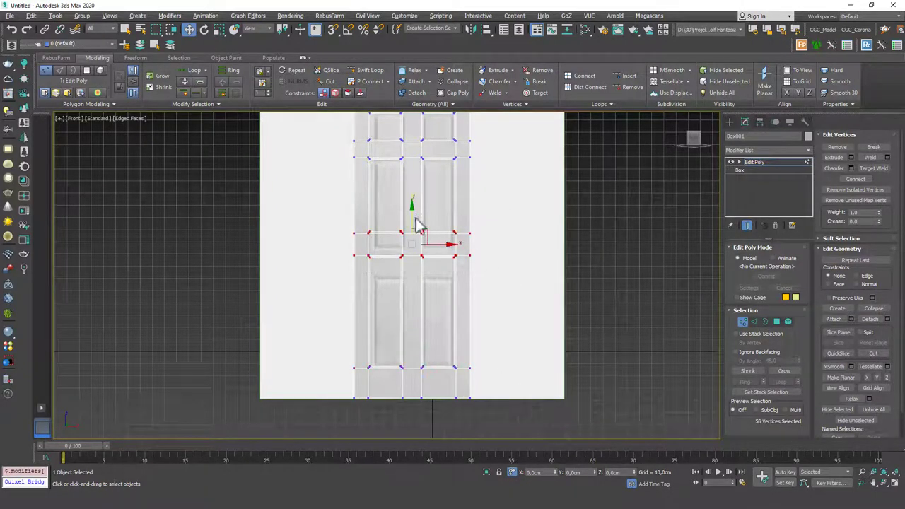
pyautogui.moveTo(419, 225); pyautogui.dragTo(411, 227)
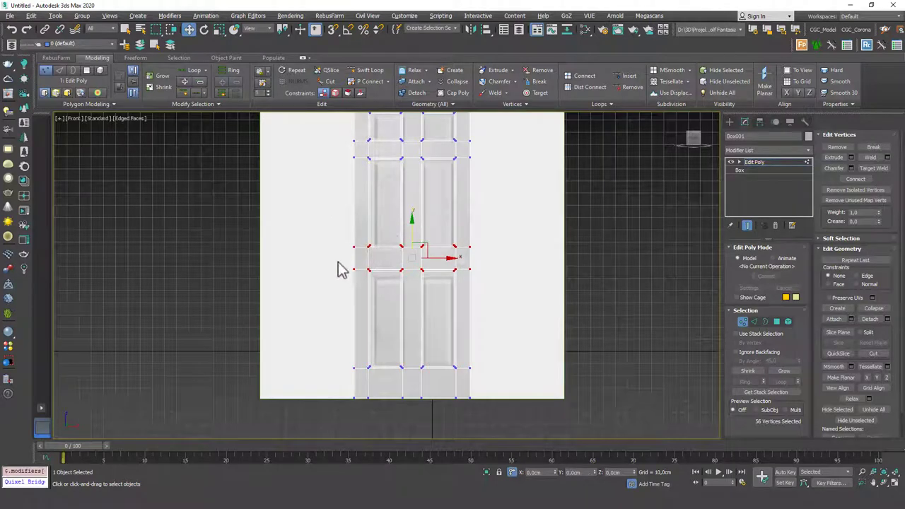
pyautogui.moveTo(344, 262); pyautogui.dragTo(558, 303)
pyautogui.moveTo(410, 236); pyautogui.dragTo(409, 242)
# - Shift the whole door slightly to the right along X to line up its side edges with the reference image
pyautogui.moveTo(430, 255); pyautogui.dragTo(428, 270, button='middle')
pyautogui.moveTo(418, 212); pyautogui.dragTo(413, 283, button='middle')
pyautogui.scroll(2, 372, 194)
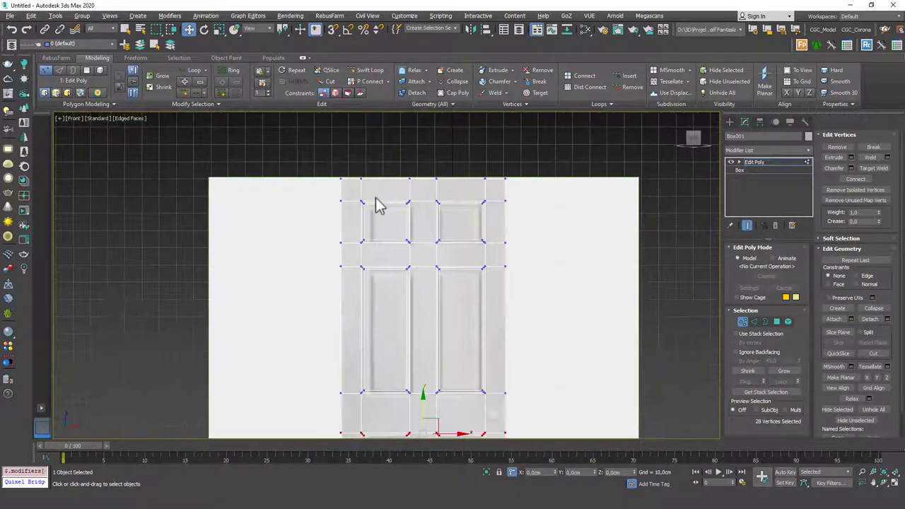
pyautogui.scroll(-2, 383, 190)
pyautogui.scroll(-2, 424, 283)
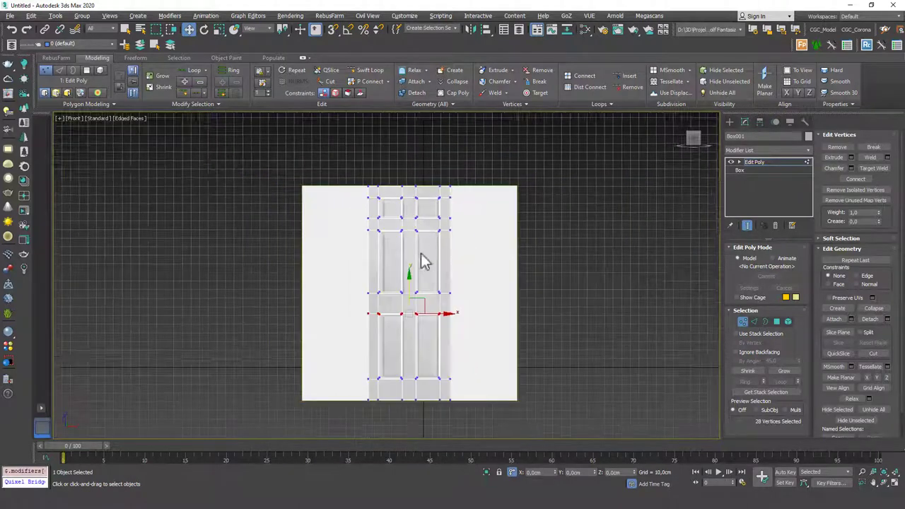
pyautogui.scroll(2, 424, 259)
pyautogui.moveTo(426, 274); pyautogui.dragTo(424, 281, button='middle')
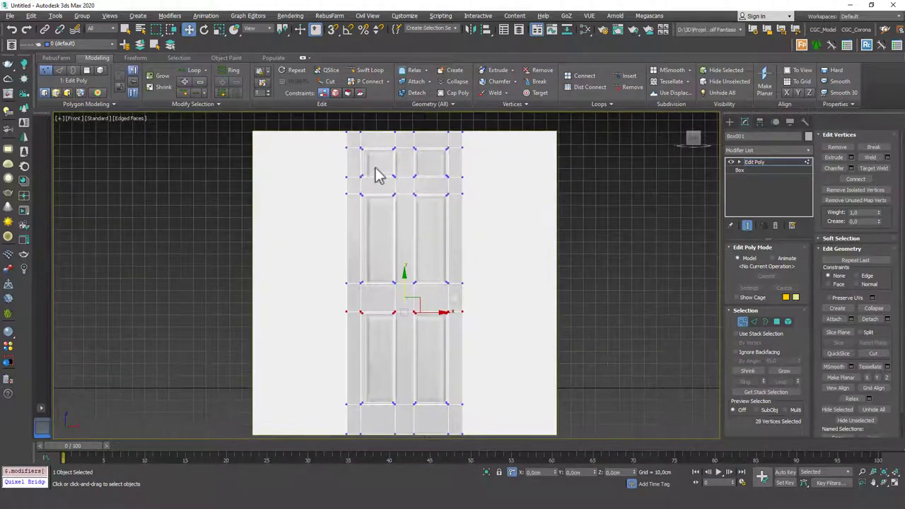
pyautogui.press('1')
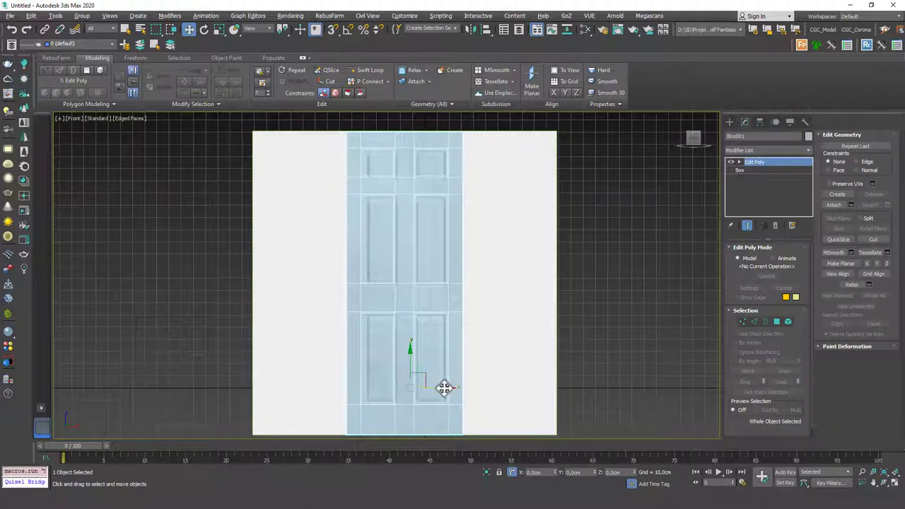
pyautogui.moveTo(439, 388); pyautogui.dragTo(444, 388)
# - Move the outer vertex columns of the left and right panels inward to match the reference panels' widths
pyautogui.press('1')
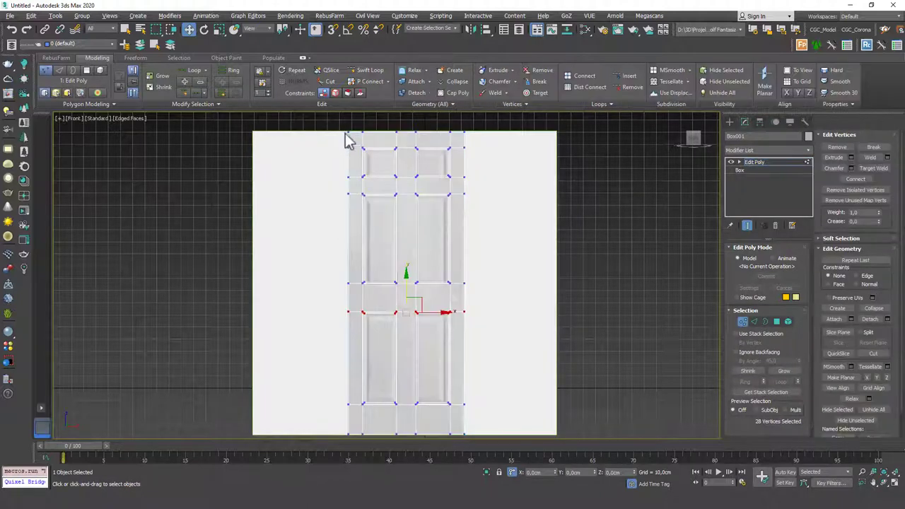
pyautogui.moveTo(355, 124); pyautogui.dragTo(393, 417)
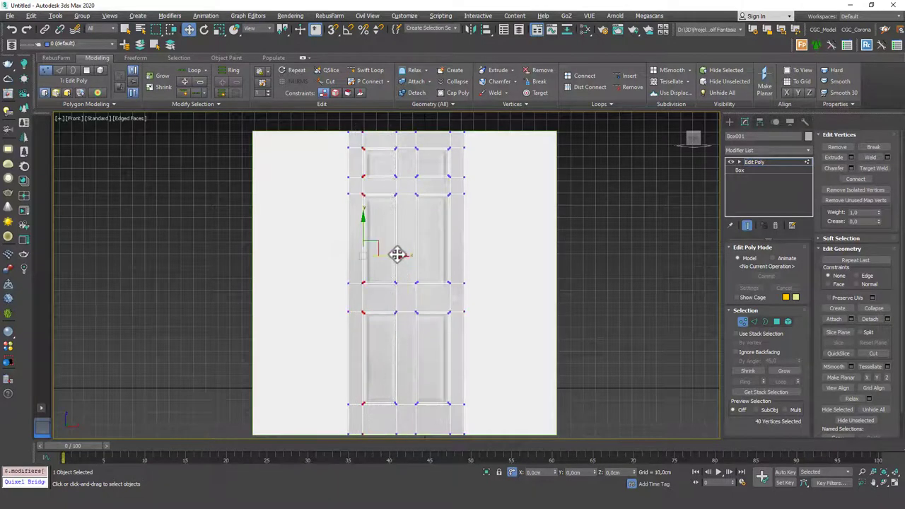
pyautogui.moveTo(398, 254); pyautogui.dragTo(402, 254)
pyautogui.moveTo(438, 129); pyautogui.dragTo(457, 436)
pyautogui.moveTo(471, 257); pyautogui.dragTo(472, 257)
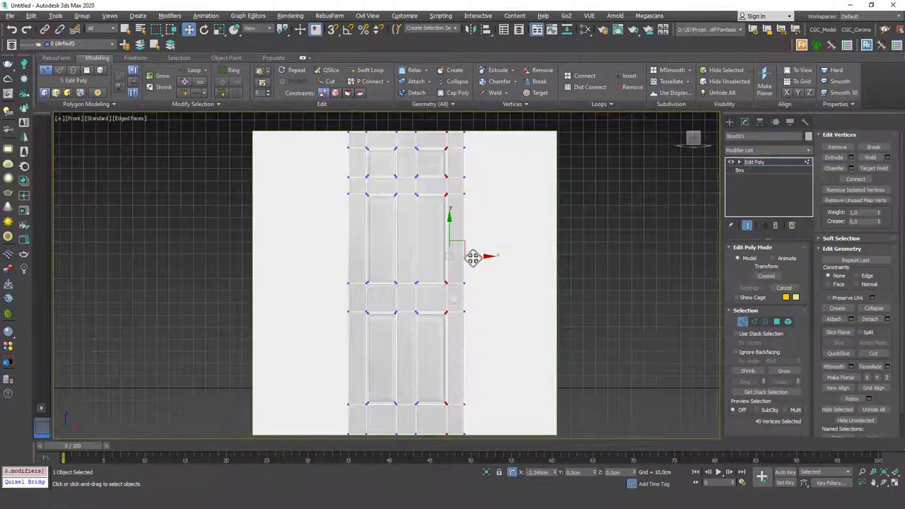
pyautogui.press('1')
# - Delete the reference image plane from the scene
pyautogui.scroll(-2, 438, 239)
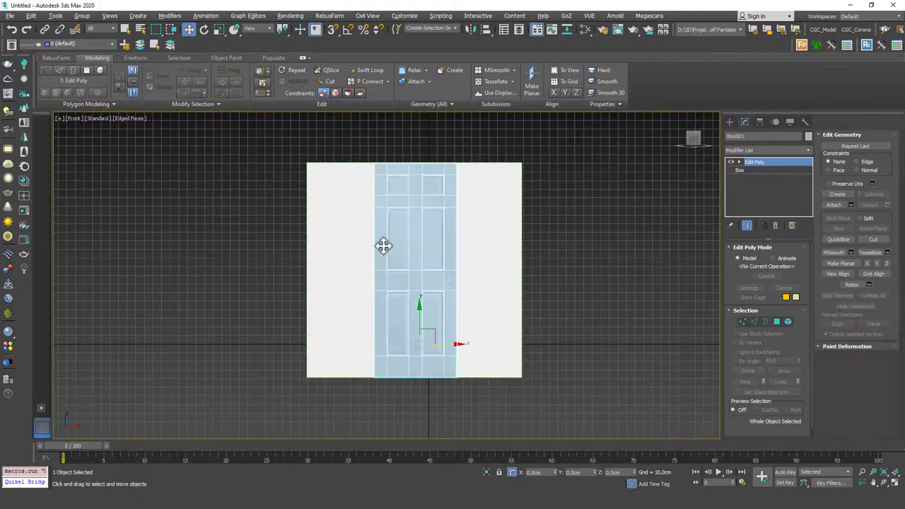
pyautogui.keyDown('alt'); pyautogui.moveTo(385, 248); pyautogui.dragTo(442, 240, button='middle'); pyautogui.keyUp('alt')
pyautogui.click(491, 243)
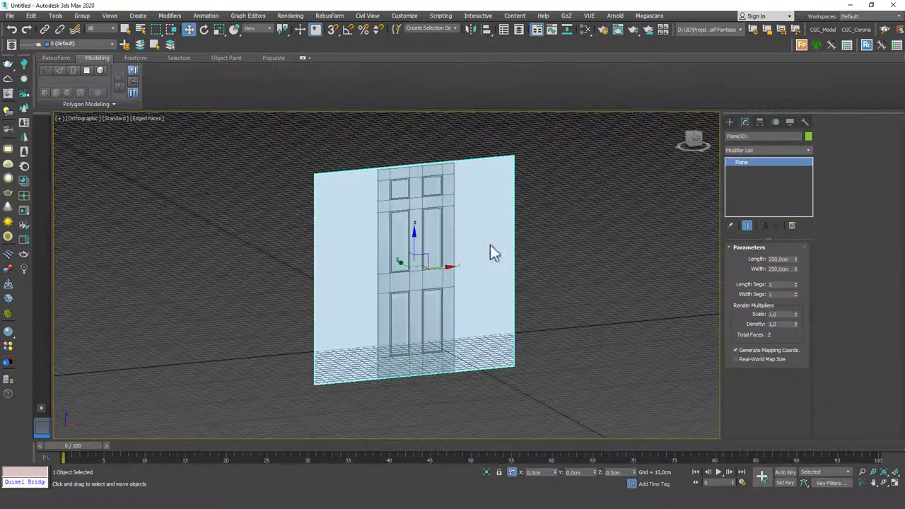
pyautogui.press('Delete')
# - Align only the door's pivot point to the center of the door on the X, Y and Z positions
pyautogui.click(427, 245)
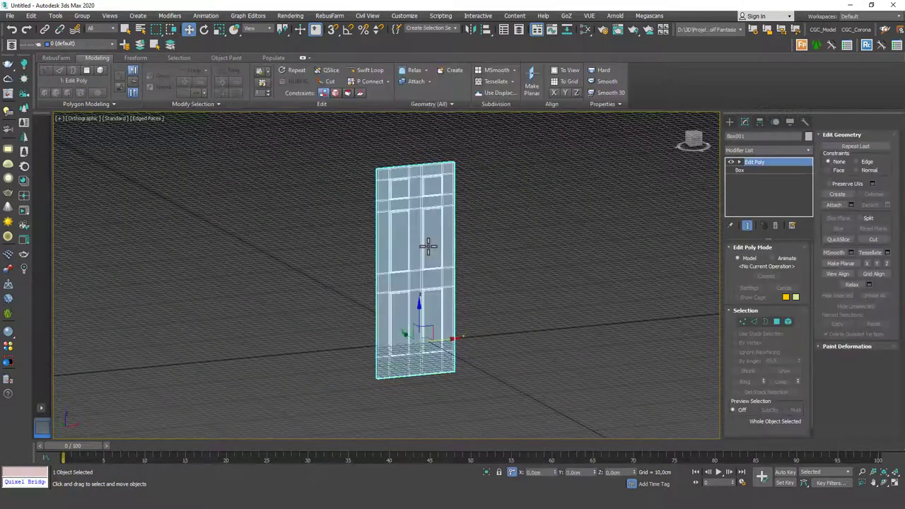
pyautogui.click(477, 259)
pyautogui.click(415, 268)
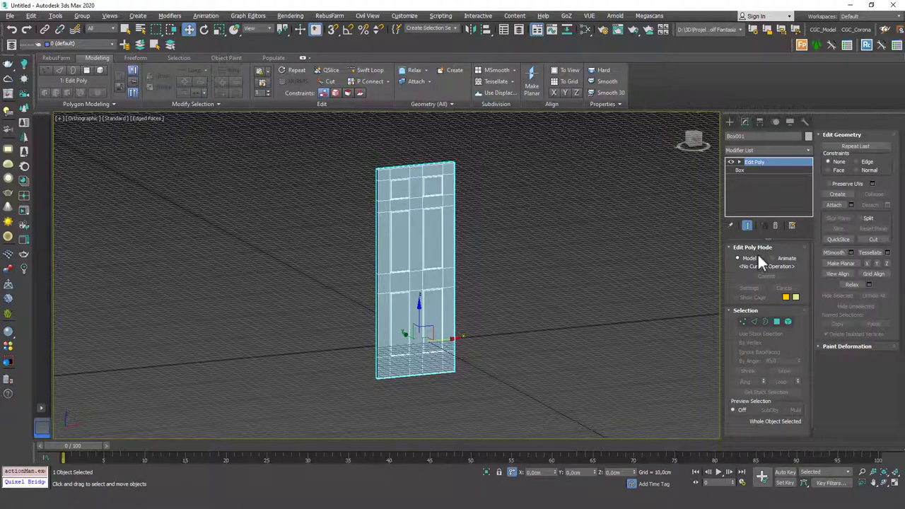
pyautogui.click(730, 123)
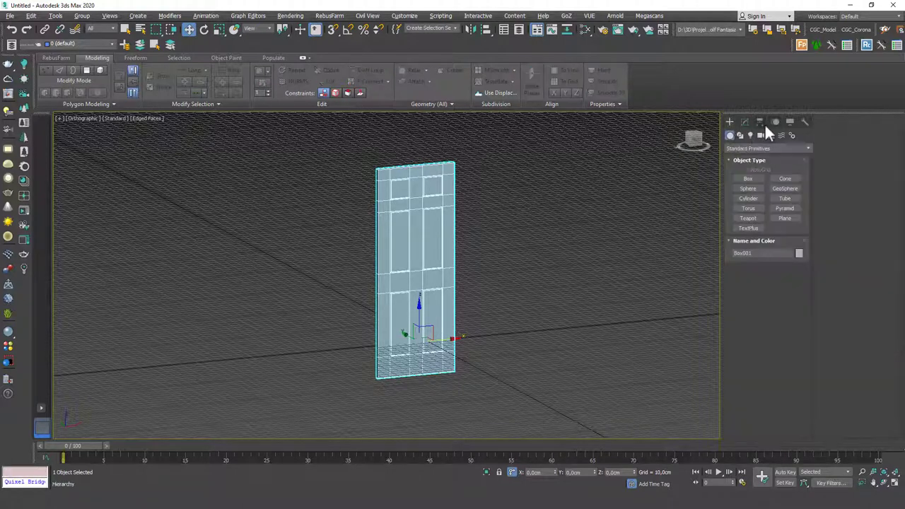
pyautogui.click(762, 124)
pyautogui.click(767, 187)
pyautogui.hotkey('alt', 'a')
pyautogui.click(466, 343)
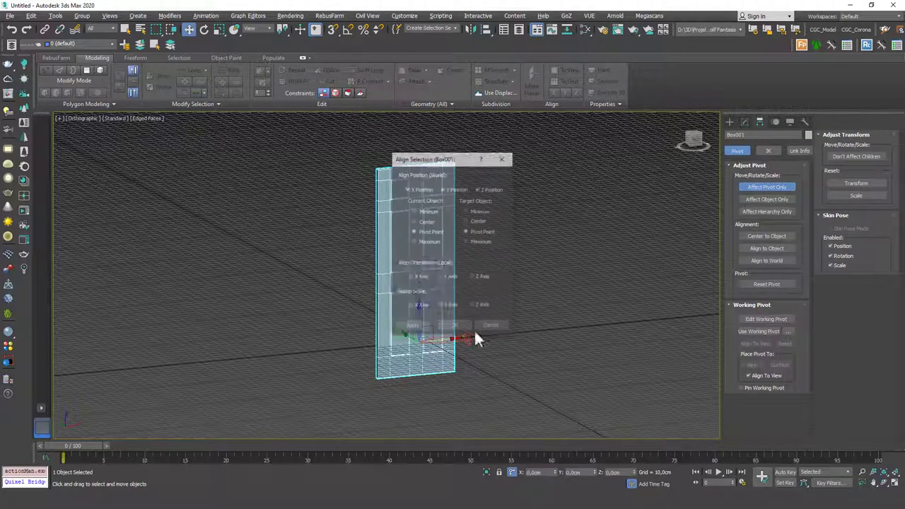
pyautogui.moveTo(485, 157); pyautogui.dragTo(581, 134)
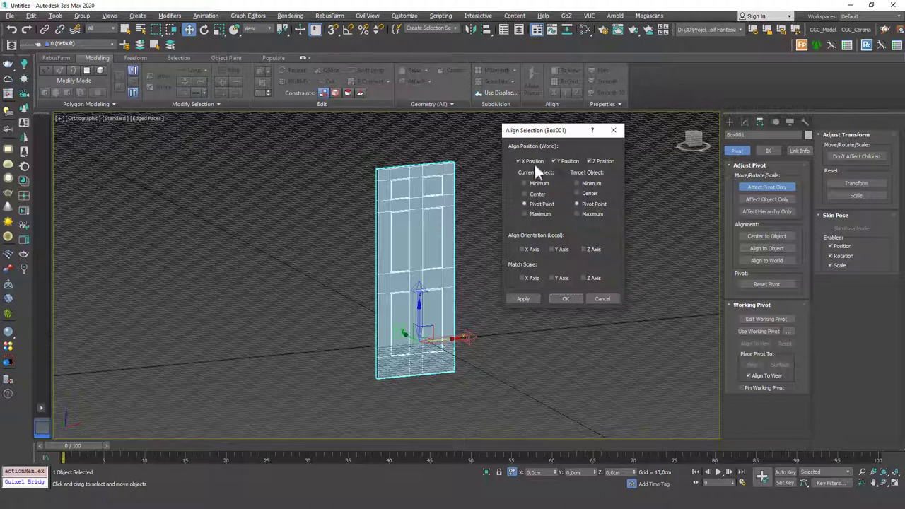
pyautogui.click(585, 194)
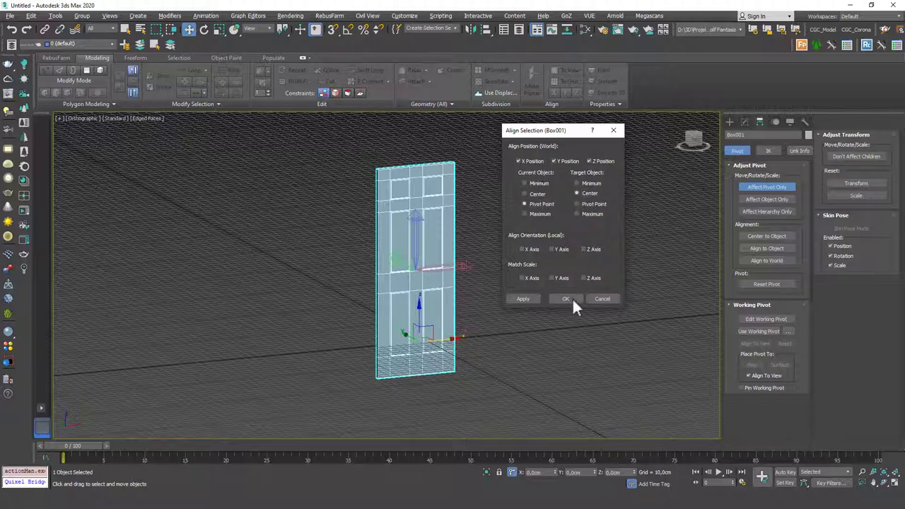
pyautogui.click(534, 298)
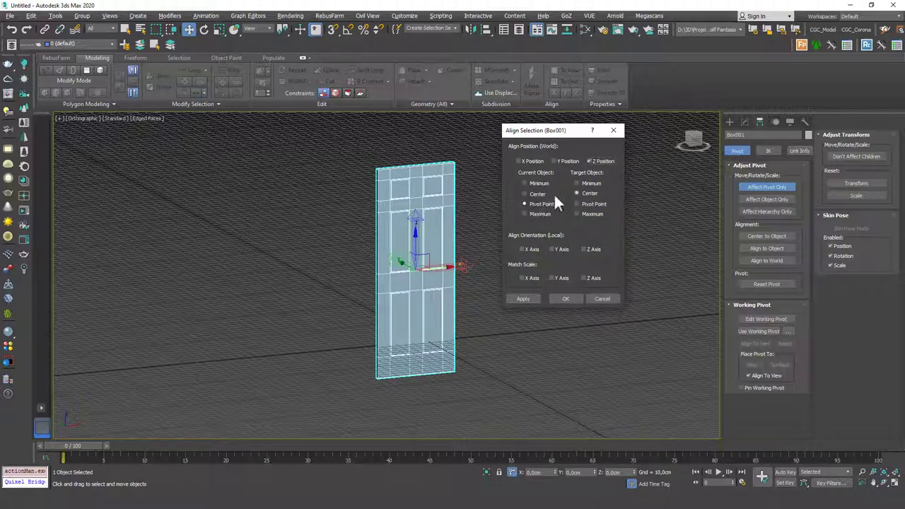
# - Align the pivot's Z position to the door's minimum and finish editing the pivot
pyautogui.click(584, 183)
pyautogui.click(565, 298)
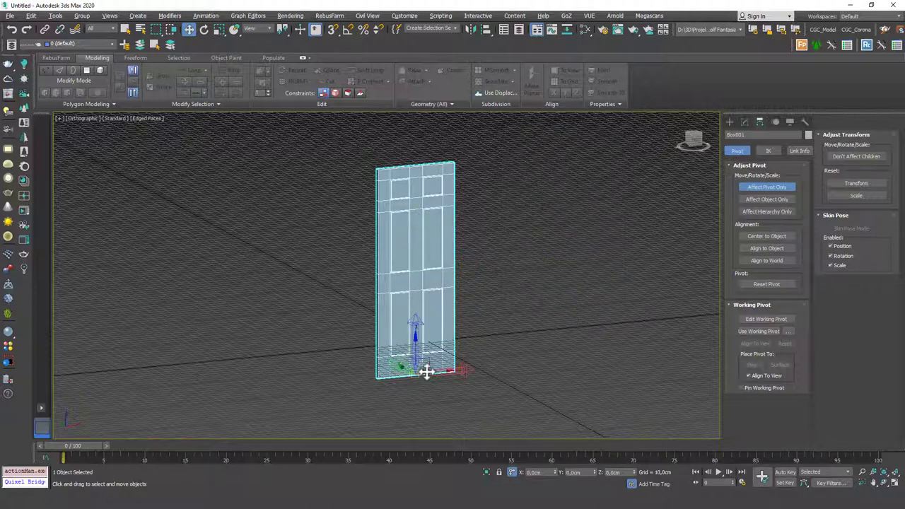
pyautogui.keyDown('alt'); pyautogui.moveTo(426, 370); pyautogui.dragTo(433, 344, button='middle'); pyautogui.keyUp('alt')
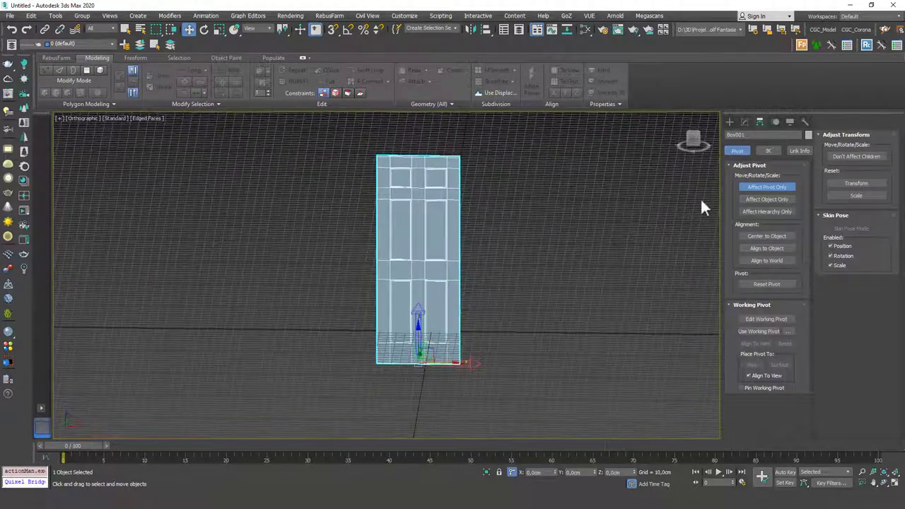
pyautogui.click(753, 187)
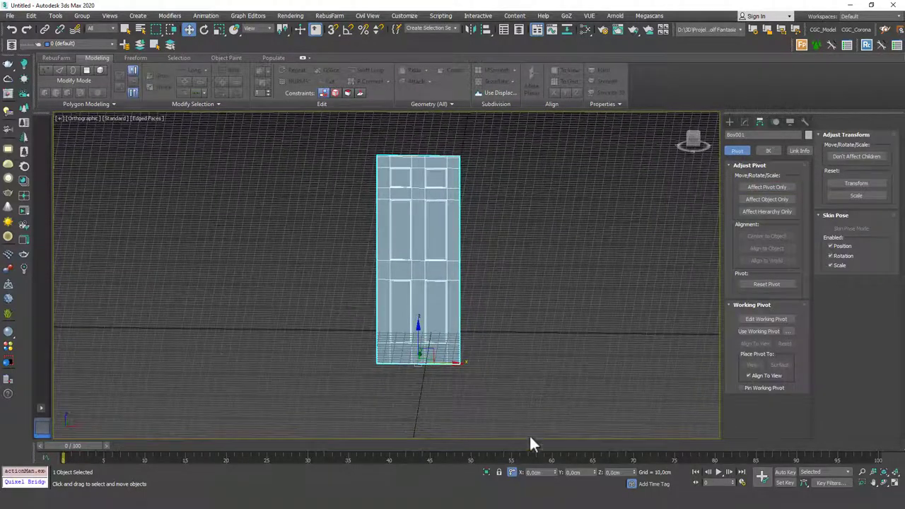
# - Set the door's absolute X, Y and Z positions to 0 cm
pyautogui.click(513, 471)
pyautogui.rightClick(554, 472)
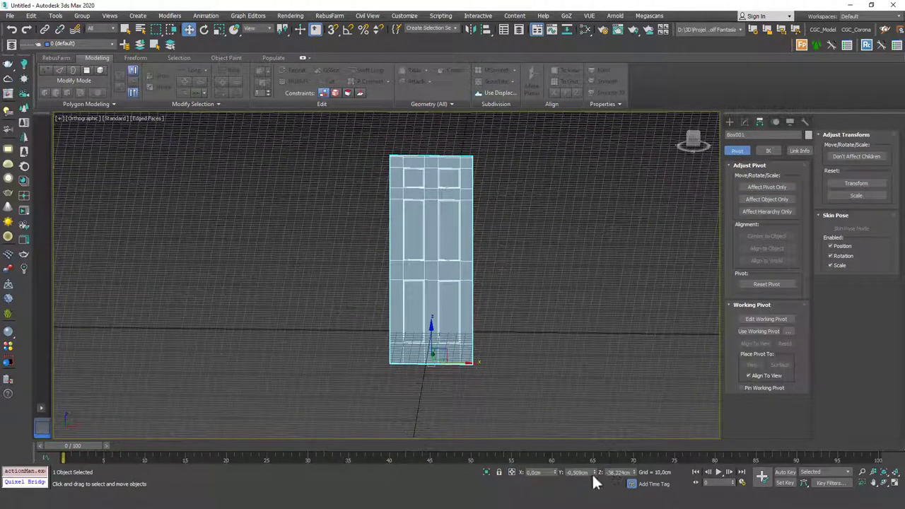
pyautogui.rightClick(596, 472)
pyautogui.rightClick(634, 472)
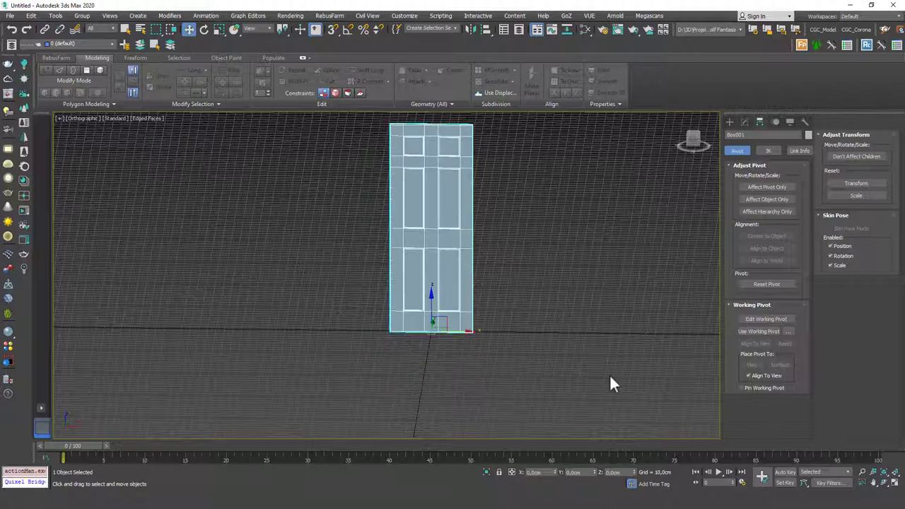
# - Hide the edged faces and show the door in a Perspective view
pyautogui.moveTo(403, 264)
pyautogui.keyDown('alt'); pyautogui.mouseDown(button='middle')
pyautogui.moveTo(429, 242)
pyautogui.moveTo(445, 241)
pyautogui.mouseUp(button='middle'); pyautogui.keyUp('alt')
pyautogui.press('F4')
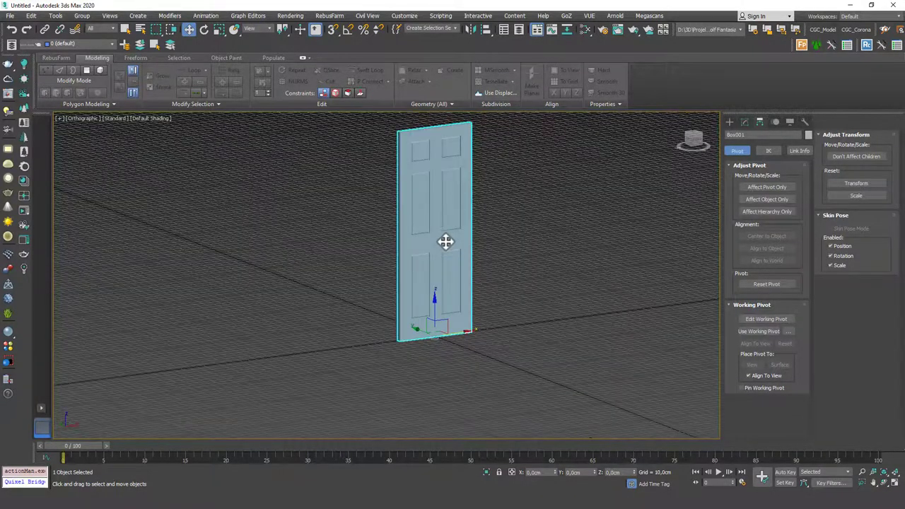
pyautogui.press('p')
pyautogui.scroll(-3, 460, 279)
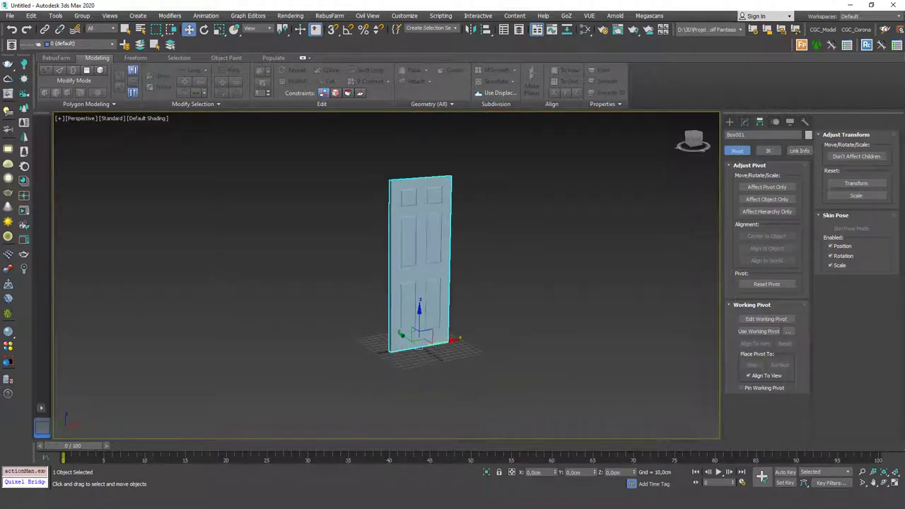
# - Bring the lever door handle photo into view in the floating reference window
pyautogui.moveTo(2, 185); pyautogui.dragTo(251, 222, button='right')
pyautogui.scroll(-3, 218, 204)
pyautogui.moveTo(218, 205); pyautogui.dragTo(136, 200, button='middle')
pyautogui.scroll(2, 233, 201)
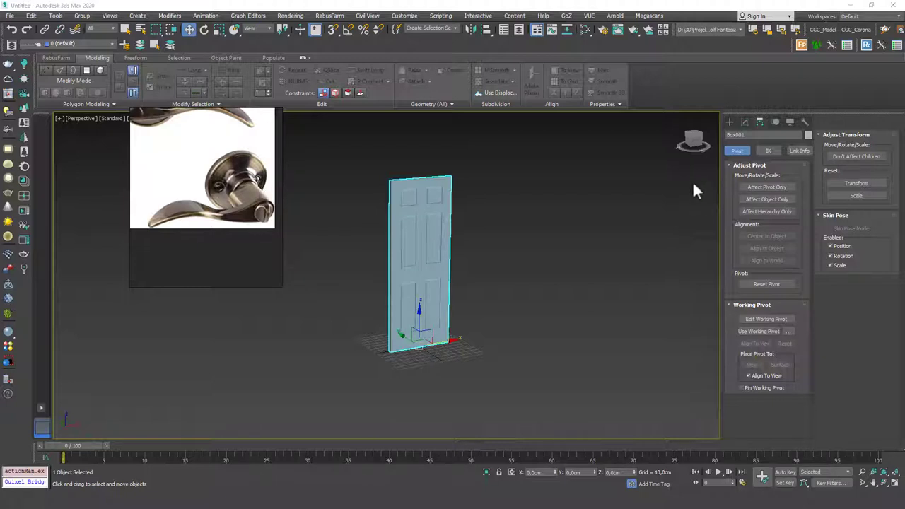
# - Create a cylinder in the Front view between the upper and lower panels near the door's edge, radius about 4.8 cm and height about 3 cm
pyautogui.click(730, 123)
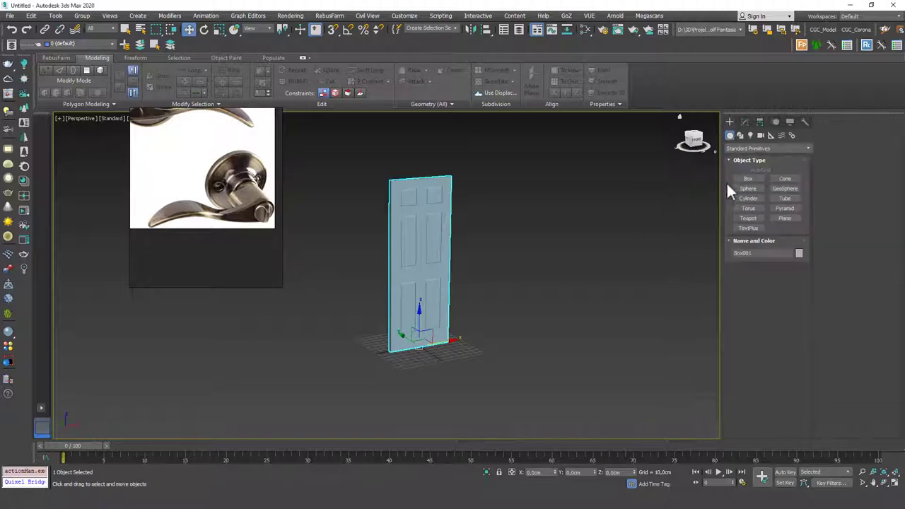
pyautogui.click(748, 198)
pyautogui.press('f')
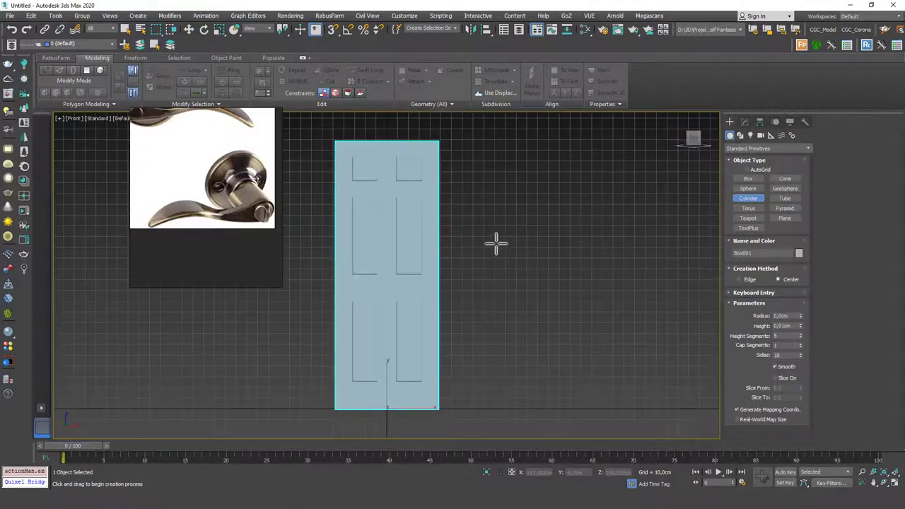
pyautogui.scroll(2, 429, 269)
pyautogui.scroll(3, 431, 248)
pyautogui.moveTo(429, 256); pyautogui.dragTo(446, 246, button='middle')
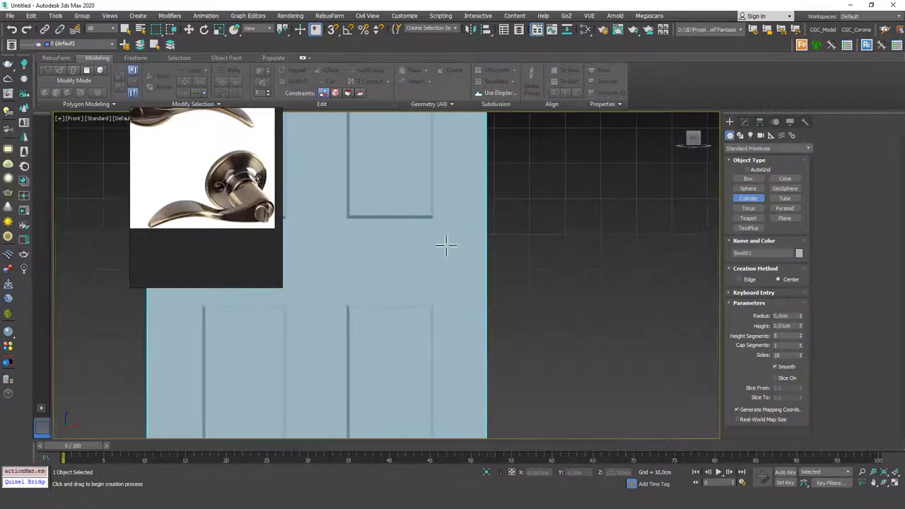
pyautogui.moveTo(457, 259); pyautogui.dragTo(467, 275)
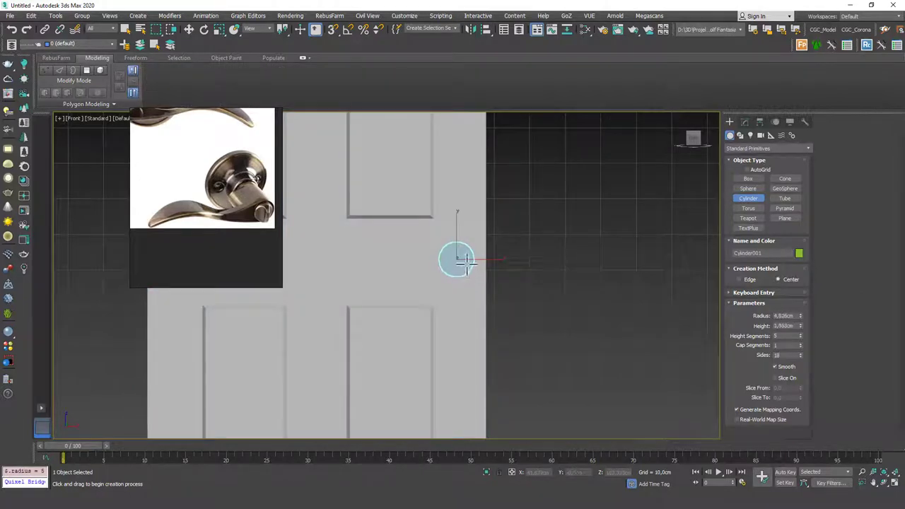
pyautogui.click(466, 260)
# - Set the cylinder's radius to 4 cm and its height to 2 cm
pyautogui.press('w')
pyautogui.keyDown('alt'); pyautogui.moveTo(424, 259); pyautogui.dragTo(684, 157, button='middle'); pyautogui.keyUp('alt')
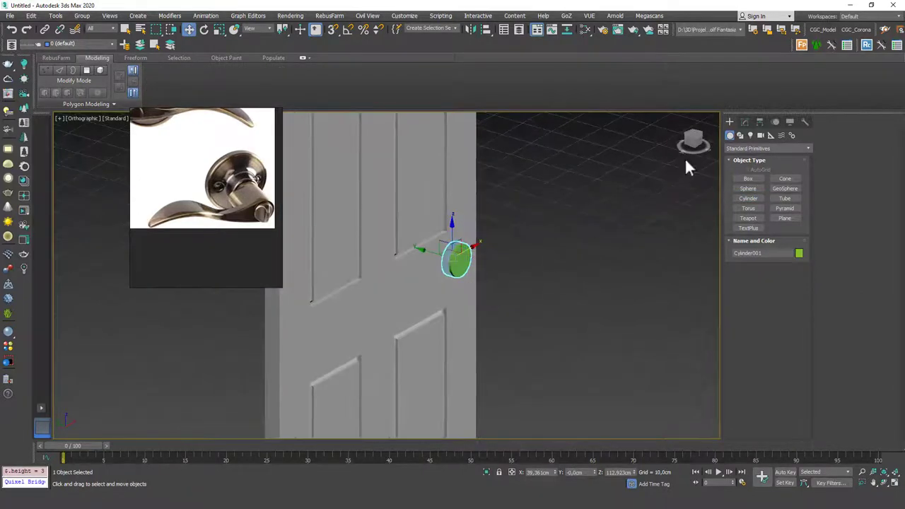
pyautogui.click(744, 122)
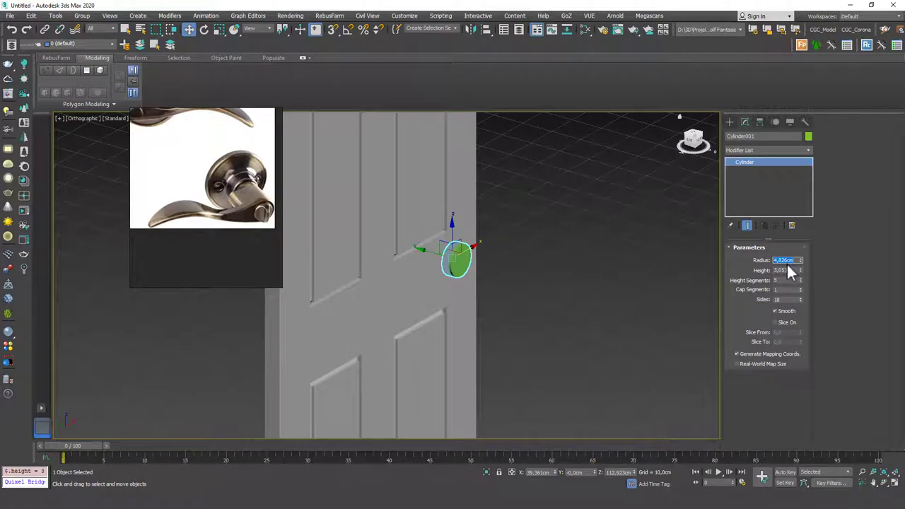
pyautogui.write('4')
pyautogui.press('Tab')
pyautogui.write('2')
pyautogui.press('Return')
# - Align the cylinder to the door on the Y position only, matching its maximum to the door's minimum
pyautogui.moveTo(490, 261); pyautogui.dragTo(505, 275, button='middle')
pyautogui.moveTo(450, 265); pyautogui.dragTo(458, 269)
pyautogui.moveTo(460, 232)
pyautogui.keyDown('alt'); pyautogui.mouseDown(button='middle')
pyautogui.moveTo(477, 236)
pyautogui.moveTo(471, 227)
pyautogui.mouseUp(button='middle'); pyautogui.keyUp('alt')
pyautogui.hotkey('alt', 'a')
pyautogui.click(475, 249)
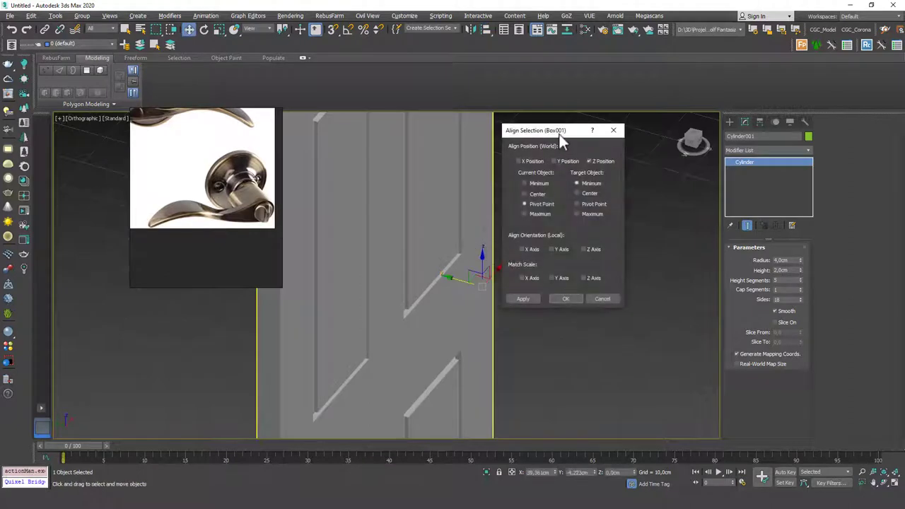
pyautogui.moveTo(559, 133); pyautogui.dragTo(598, 129)
pyautogui.click(628, 156)
pyautogui.click(594, 156)
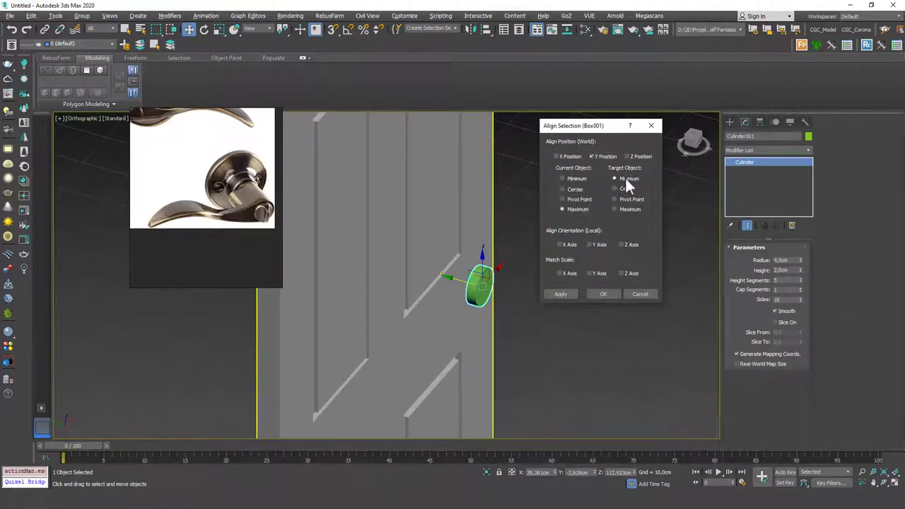
pyautogui.click(603, 294)
# - Set the cylinder's height to 1 cm and its height segments to 1, and show edged faces
pyautogui.keyDown('alt'); pyautogui.moveTo(529, 271); pyautogui.dragTo(592, 210, button='middle'); pyautogui.keyUp('alt')
pyautogui.scroll(2, 474, 263)
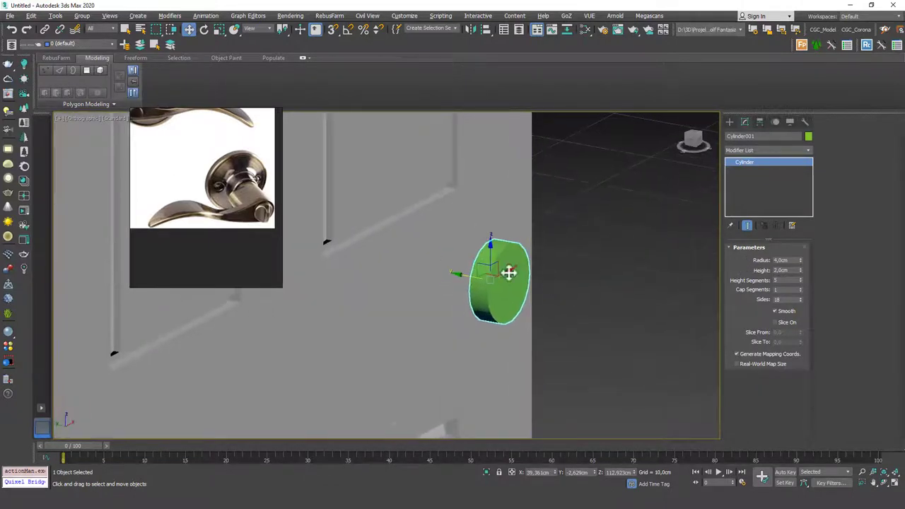
pyautogui.keyDown('alt'); pyautogui.moveTo(509, 273); pyautogui.dragTo(490, 253, button='middle'); pyautogui.keyUp('alt')
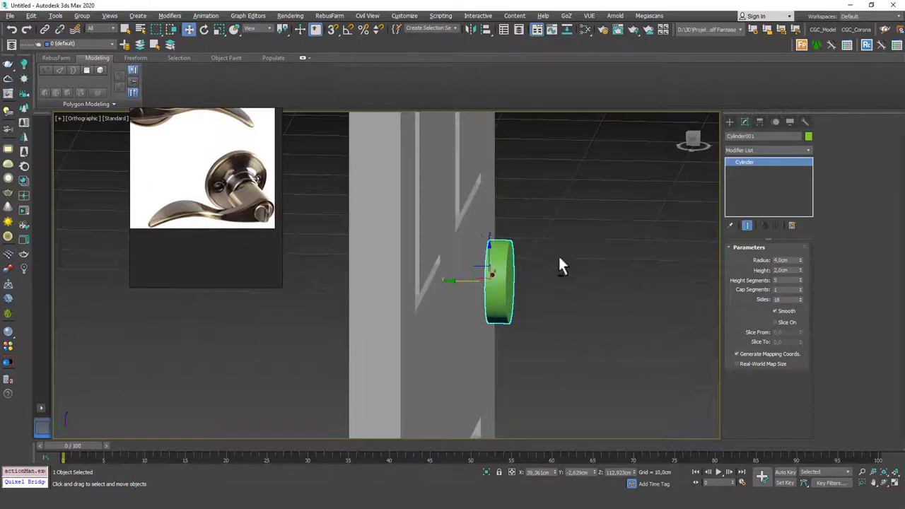
pyautogui.keyDown('alt'); pyautogui.moveTo(559, 266); pyautogui.dragTo(526, 261, button='middle'); pyautogui.keyUp('alt')
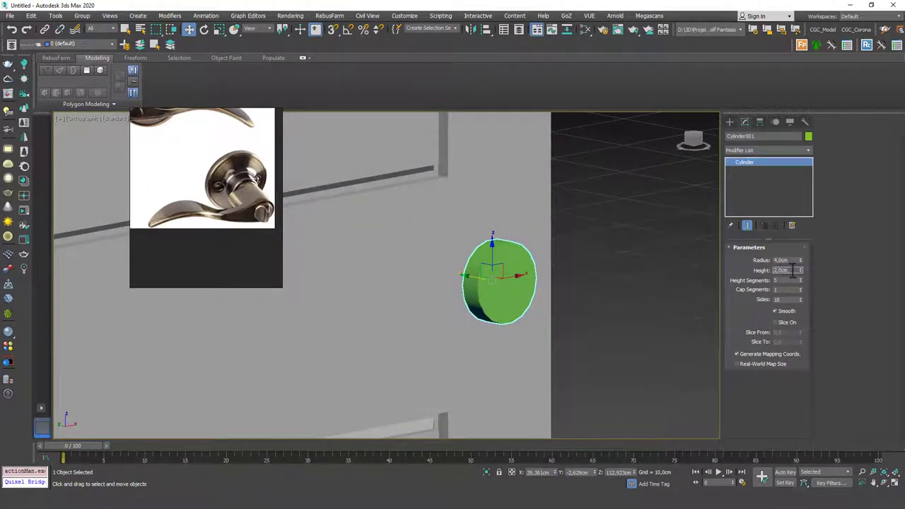
pyautogui.write('1')
pyautogui.press('Return')
pyautogui.keyDown('alt'); pyautogui.moveTo(504, 265); pyautogui.dragTo(550, 268, button='middle'); pyautogui.keyUp('alt')
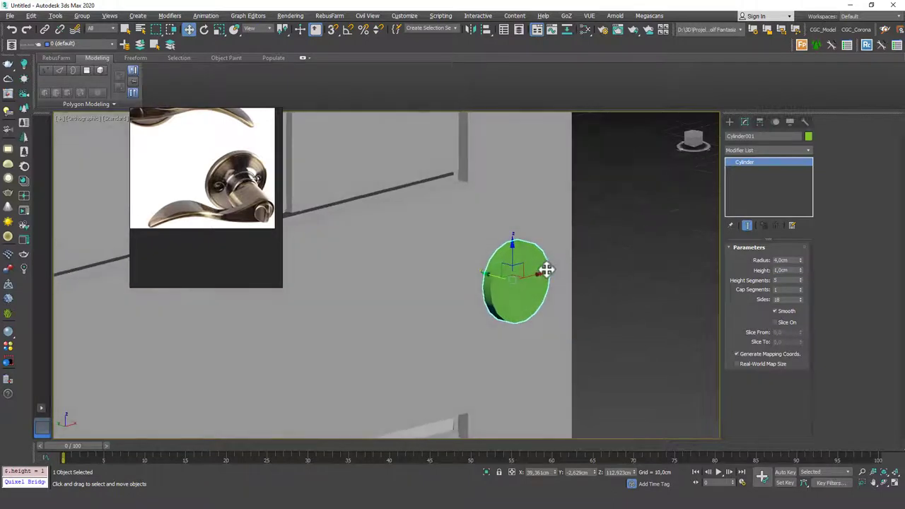
pyautogui.rightClick(801, 280)
pyautogui.scroll(3, 523, 264)
pyautogui.keyDown('alt'); pyautogui.moveTo(523, 264); pyautogui.dragTo(533, 275, button='middle'); pyautogui.keyUp('alt')
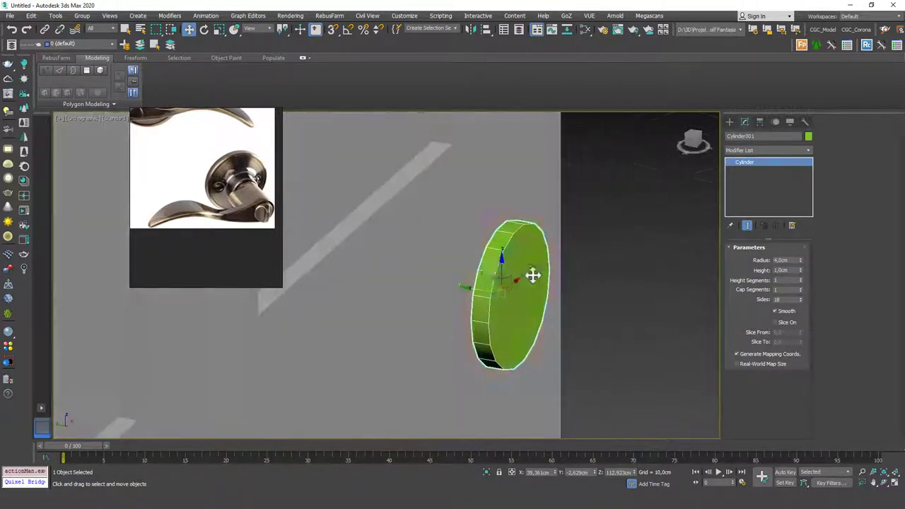
pyautogui.keyDown('alt'); pyautogui.moveTo(577, 255); pyautogui.dragTo(554, 249); pyautogui.keyUp('alt')
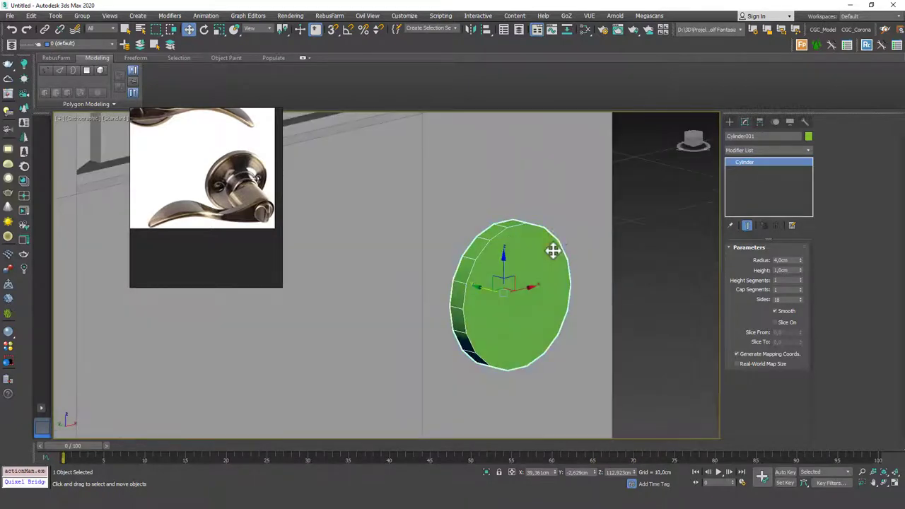
# - Add an Edit Poly modifier to the cylinder and inset its front face by about 1.73 cm
pyautogui.hotkey('ctrl', 'e')
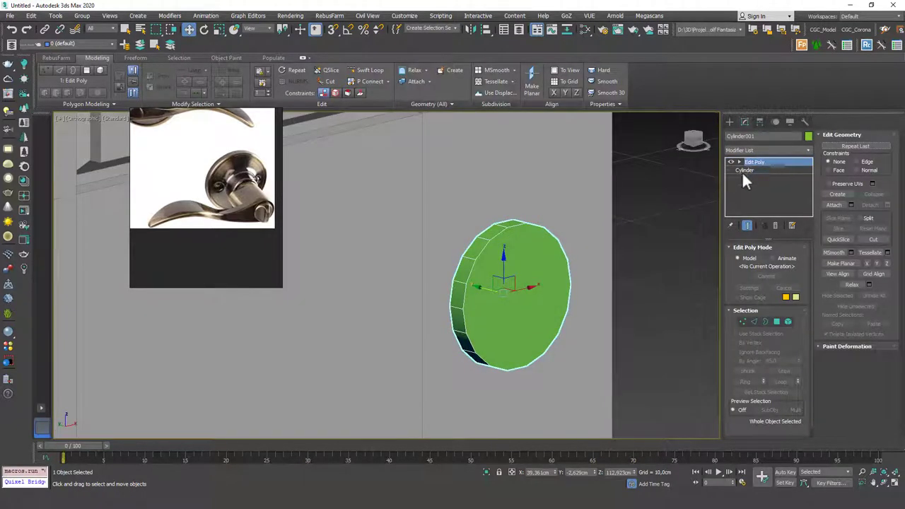
pyautogui.press('4')
pyautogui.click(547, 303)
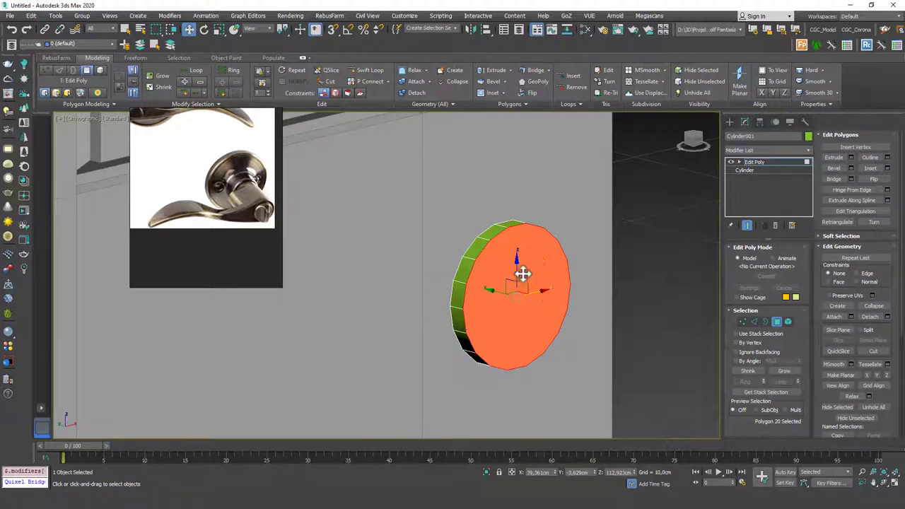
pyautogui.click(887, 168)
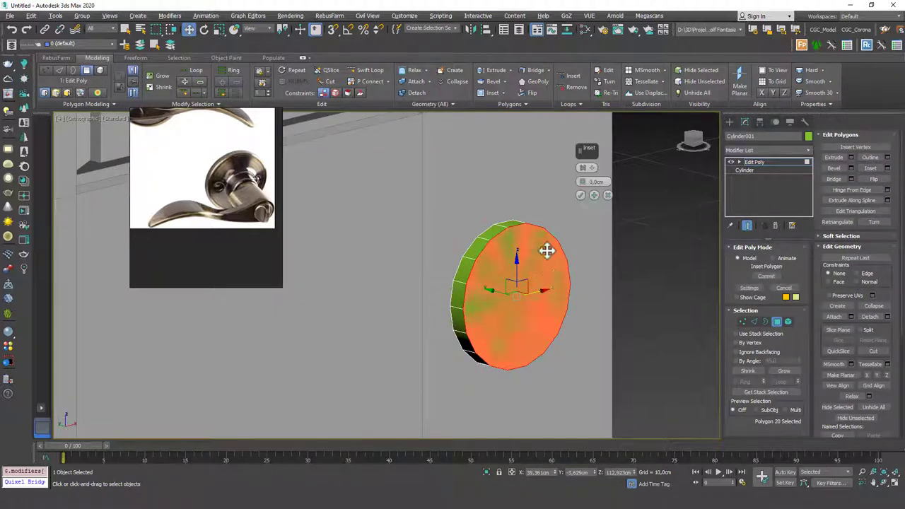
pyautogui.moveTo(583, 182); pyautogui.dragTo(582, 161)
pyautogui.click(583, 195)
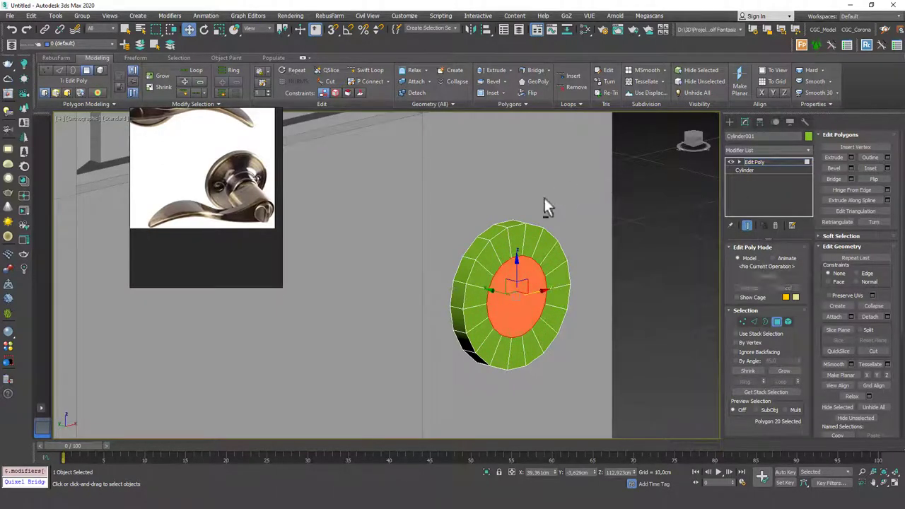
# - Extrude the inset centre face outward by about 1.45 cm to form the collar
pyautogui.keyDown('alt'); pyautogui.moveTo(565, 296); pyautogui.dragTo(542, 308, button='middle'); pyautogui.keyUp('alt')
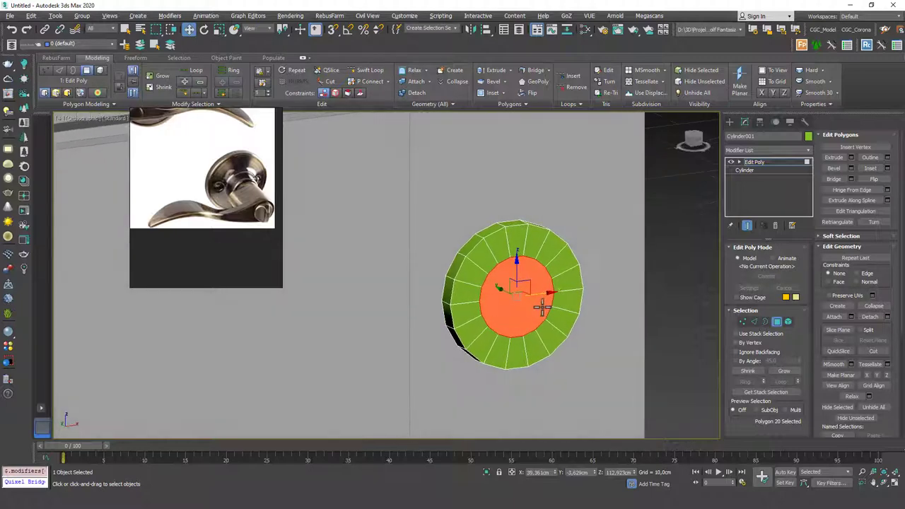
pyautogui.click(850, 157)
pyautogui.moveTo(580, 174)
pyautogui.mouseDown()
pyautogui.moveTo(580, 146)
pyautogui.moveTo(585, 179)
pyautogui.moveTo(587, 169)
pyautogui.mouseUp()
pyautogui.moveTo(586, 182)
pyautogui.keyDown('alt'); pyautogui.mouseDown(button='middle')
pyautogui.moveTo(587, 218)
pyautogui.moveTo(584, 183)
pyautogui.mouseUp(button='middle'); pyautogui.keyUp('alt')
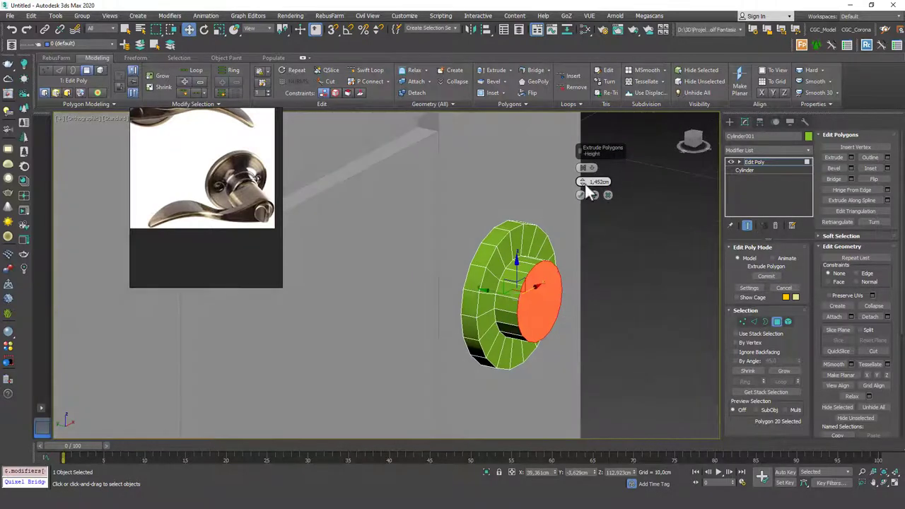
pyautogui.click(580, 196)
# - Inset the collar's front face to leave a narrow rim, and extrude the inner face back inward about 1.74 cm
pyautogui.click(888, 168)
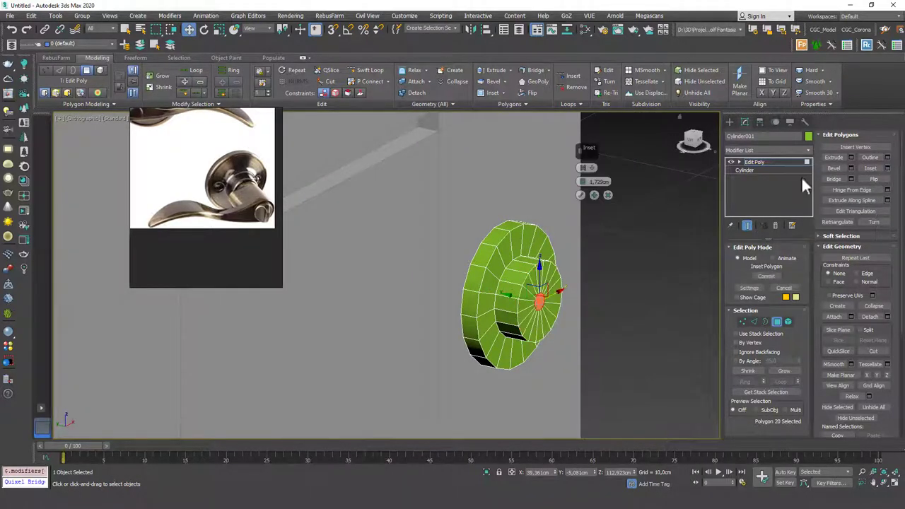
pyautogui.moveTo(584, 179); pyautogui.dragTo(579, 98)
pyautogui.click(580, 195)
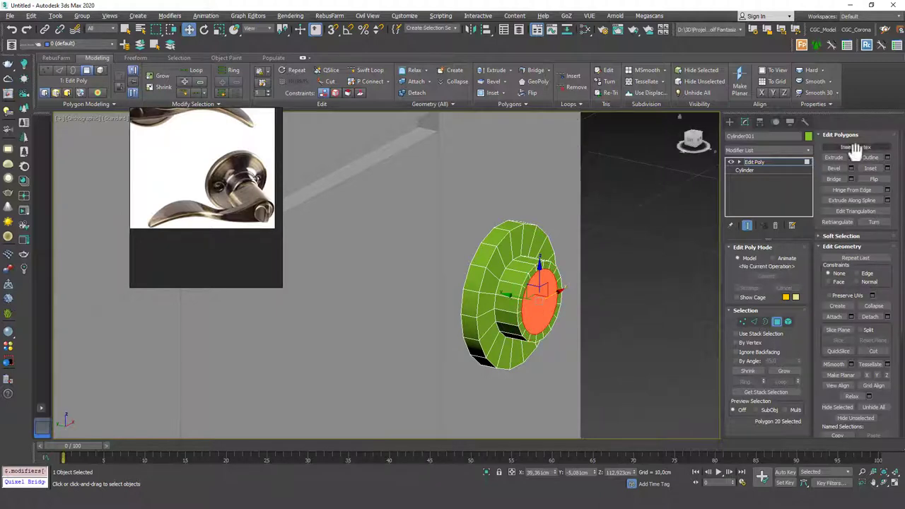
pyautogui.click(849, 158)
pyautogui.moveTo(582, 180); pyautogui.dragTo(585, 210)
pyautogui.click(579, 196)
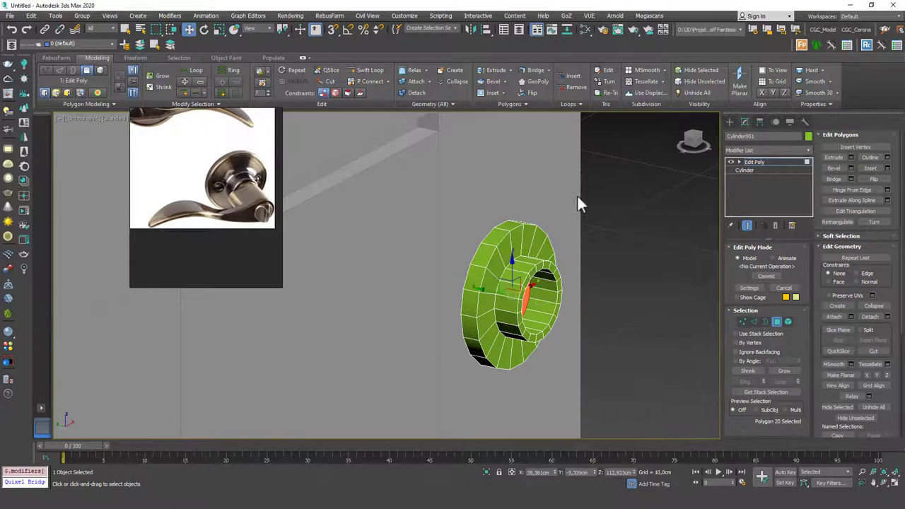
# - Detach the recessed centre face of the collar as a separate object and leave polygon editing
pyautogui.keyDown('alt'); pyautogui.moveTo(557, 223); pyautogui.dragTo(514, 241, button='middle'); pyautogui.keyUp('alt')
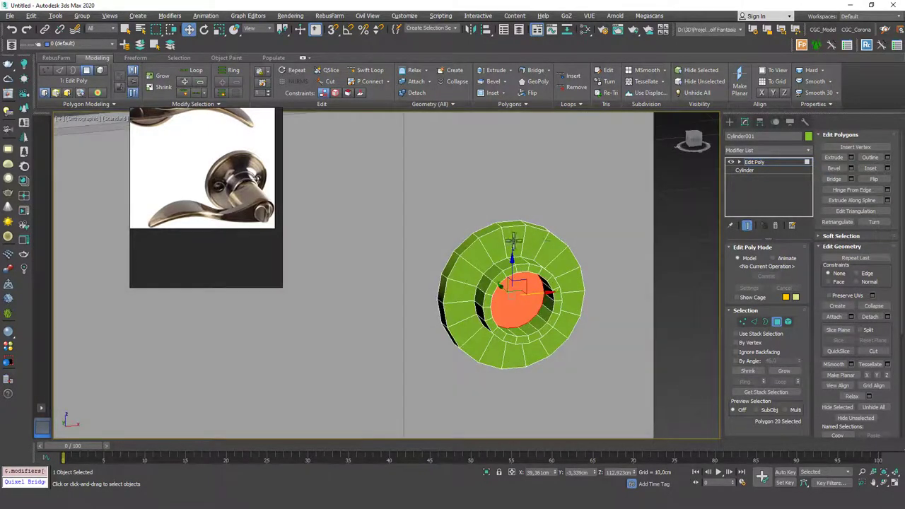
pyautogui.click(765, 162)
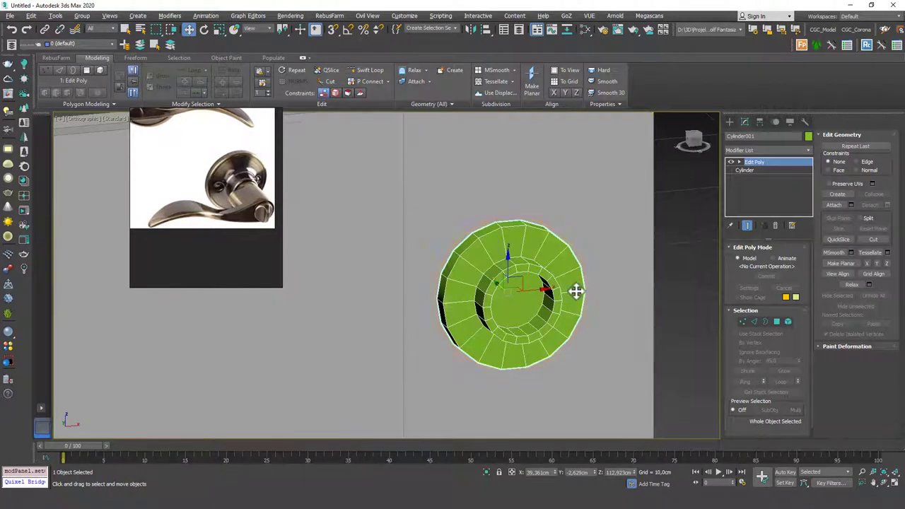
pyautogui.keyDown('alt'); pyautogui.moveTo(575, 293); pyautogui.dragTo(574, 247, button='middle'); pyautogui.keyUp('alt')
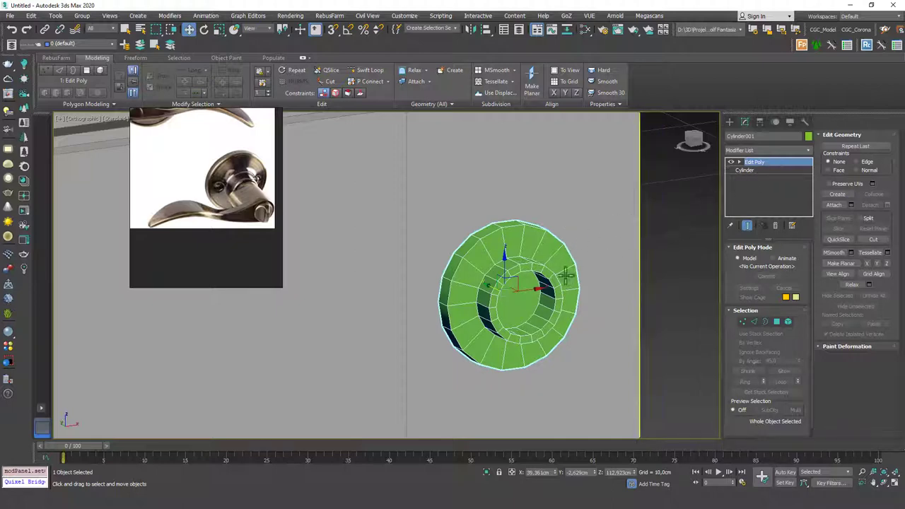
pyautogui.press('4')
pyautogui.click(511, 302)
pyautogui.moveTo(527, 294)
pyautogui.keyDown('alt'); pyautogui.mouseDown(button='middle')
pyautogui.moveTo(497, 287)
pyautogui.moveTo(523, 290)
pyautogui.mouseUp(button='middle'); pyautogui.keyUp('alt')
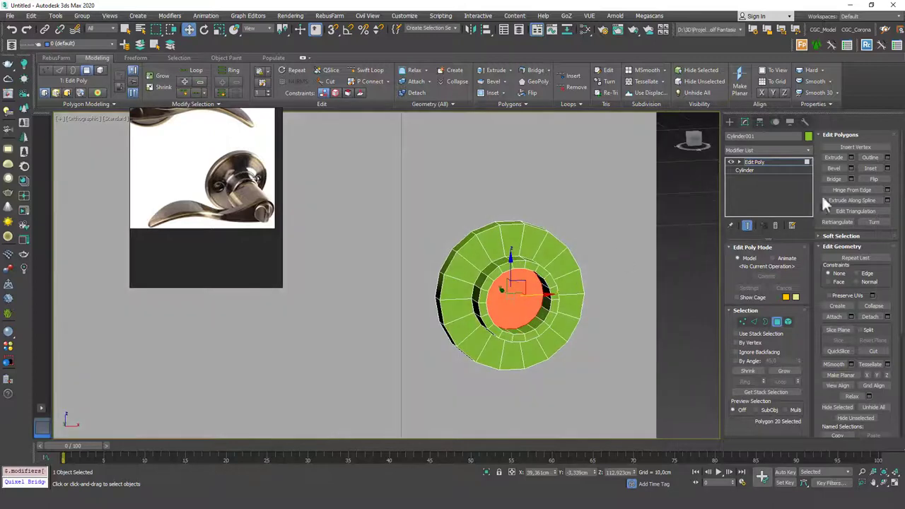
pyautogui.click(888, 317)
pyautogui.click(422, 263)
pyautogui.click(482, 254)
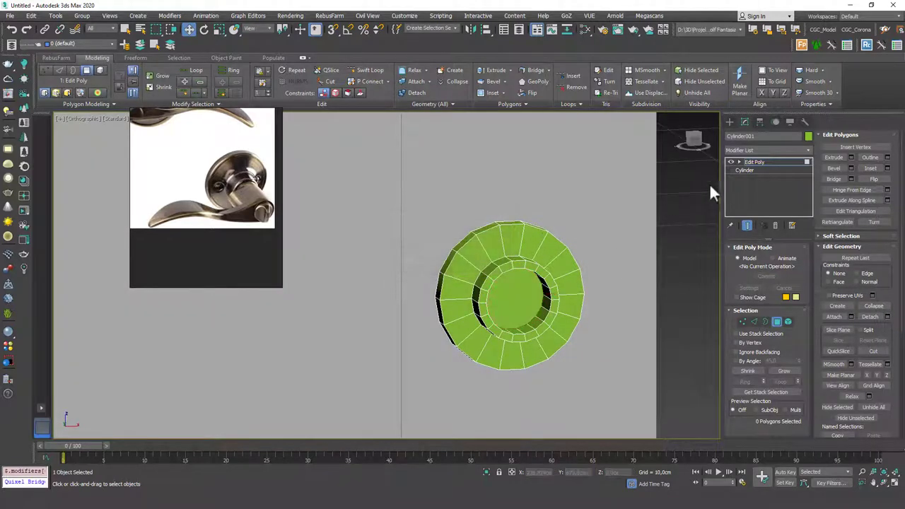
pyautogui.click(774, 162)
# - Select the detached disc's polygon and move it outward, away from the door, to a Y position of about -14.57 cm
pyautogui.moveTo(523, 291); pyautogui.dragTo(497, 302)
pyautogui.keyDown('alt'); pyautogui.moveTo(703, 233); pyautogui.dragTo(650, 242); pyautogui.keyUp('alt')
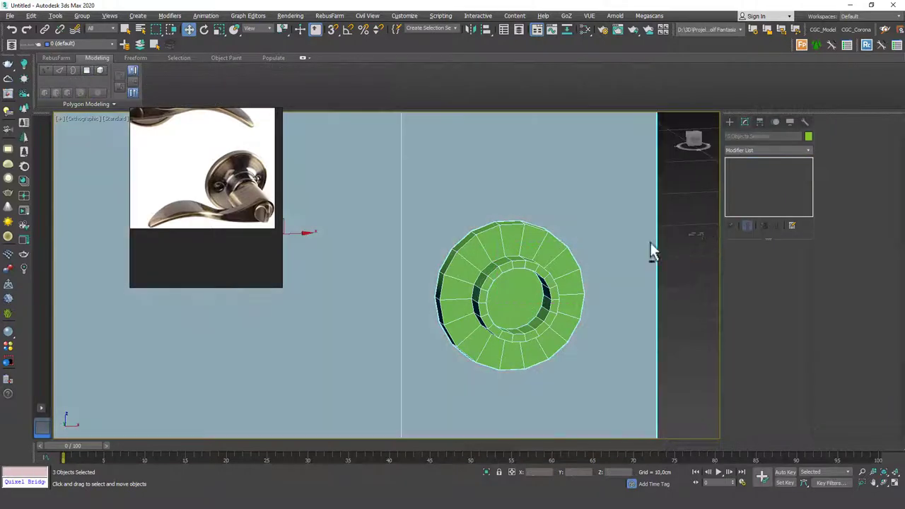
pyautogui.keyDown('alt'); pyautogui.moveTo(554, 265); pyautogui.dragTo(552, 266); pyautogui.keyUp('alt')
pyautogui.keyDown('alt'); pyautogui.moveTo(475, 285); pyautogui.dragTo(505, 289, button='middle'); pyautogui.keyUp('alt')
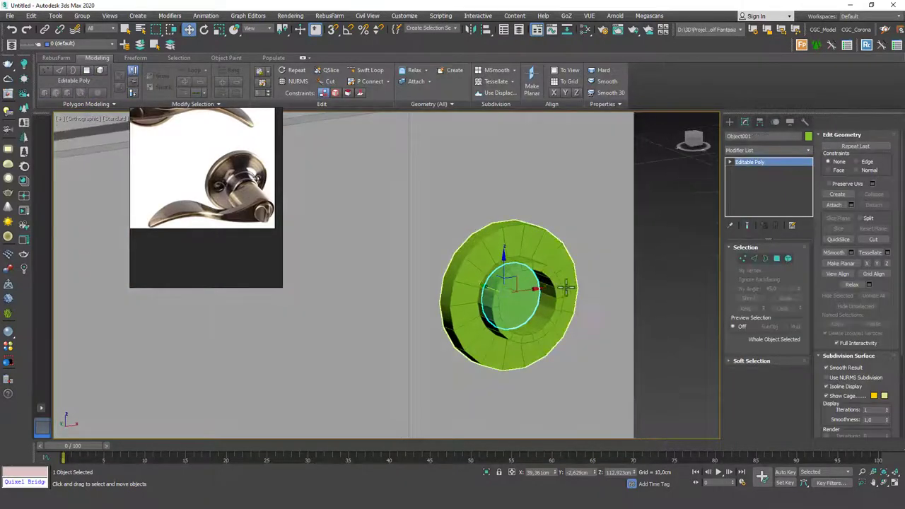
pyautogui.press('4')
pyautogui.click(514, 292)
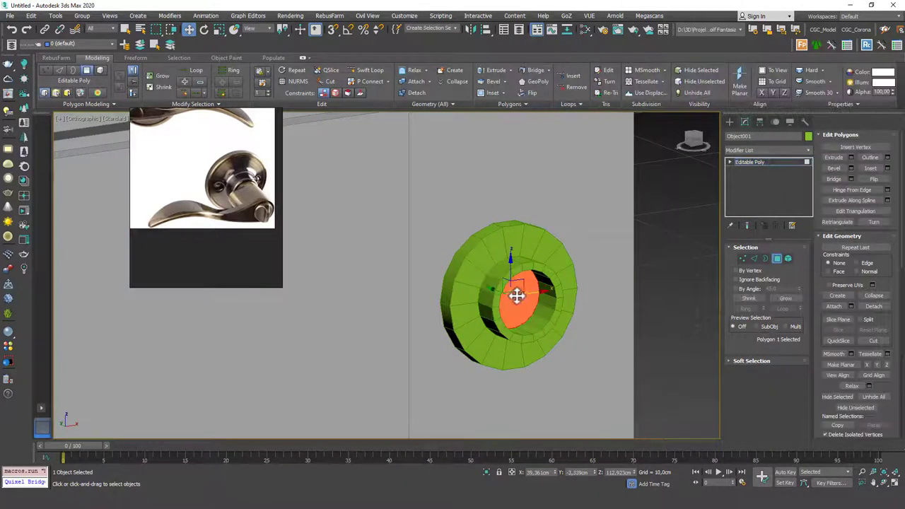
pyautogui.scroll(-1, 856, 169)
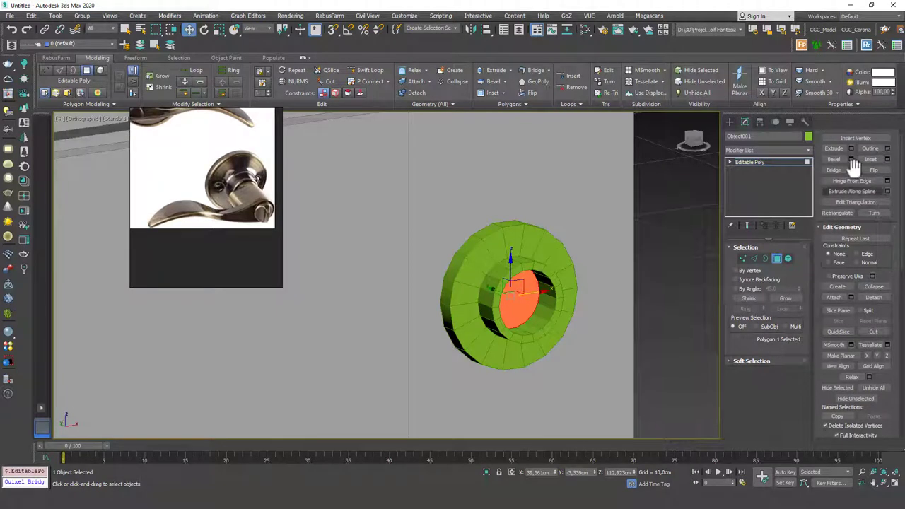
pyautogui.keyDown('alt'); pyautogui.moveTo(485, 289); pyautogui.dragTo(498, 292, button='middle'); pyautogui.keyUp('alt')
pyautogui.moveTo(501, 293); pyautogui.dragTo(580, 315)
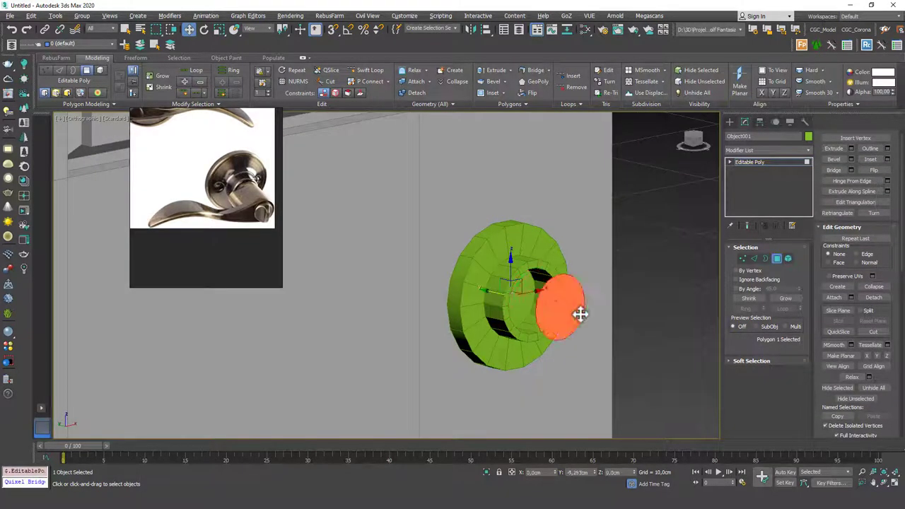
pyautogui.keyDown('alt'); pyautogui.moveTo(556, 316); pyautogui.dragTo(586, 313, button='middle'); pyautogui.keyUp('alt')
pyautogui.press('p')
pyautogui.moveTo(571, 316); pyautogui.dragTo(642, 318)
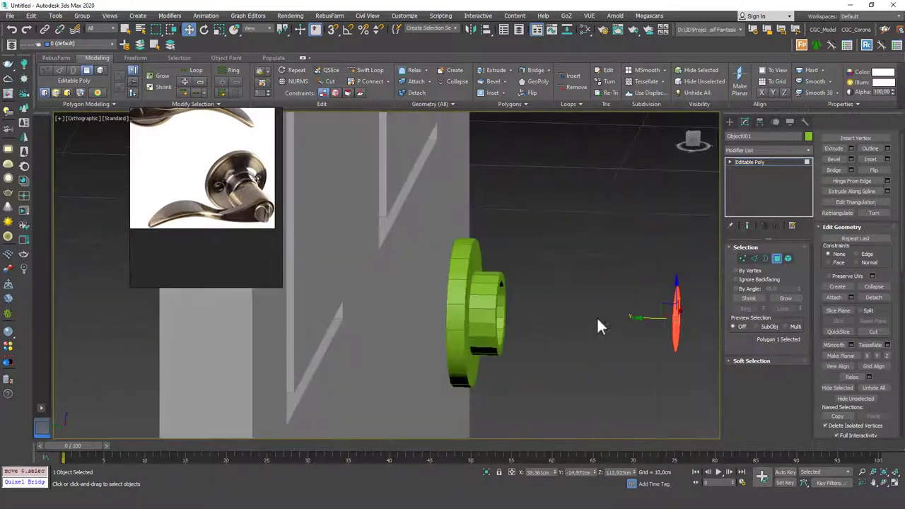
pyautogui.press('z')
pyautogui.keyDown('alt'); pyautogui.moveTo(560, 313); pyautogui.dragTo(518, 306, button='middle'); pyautogui.keyUp('alt')
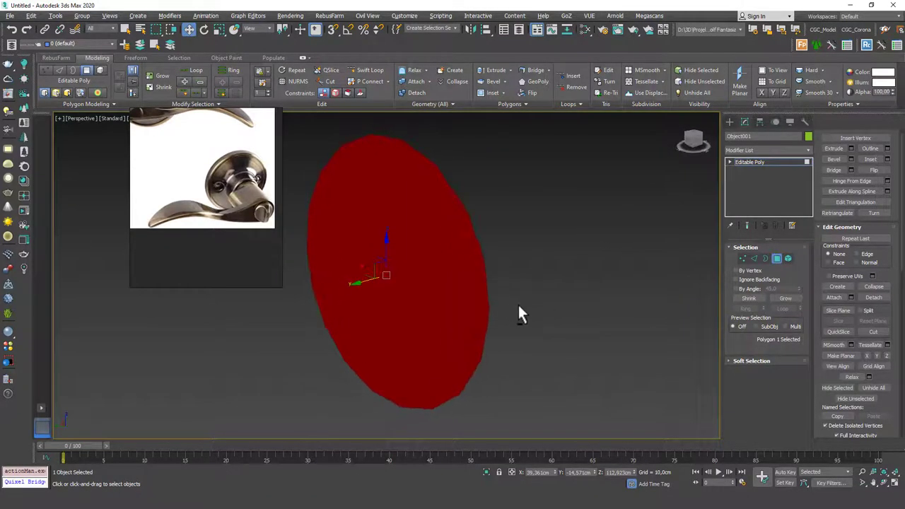
# - Move the disc's polygon back into the collar's recess, to a Y position of about -3.34 cm, and delete the polygon
pyautogui.keyDown('alt'); pyautogui.moveTo(461, 225); pyautogui.dragTo(323, 248, button='middle'); pyautogui.keyUp('alt')
pyautogui.scroll(-5, 436, 207)
pyautogui.moveTo(425, 279); pyautogui.dragTo(542, 345, button='middle')
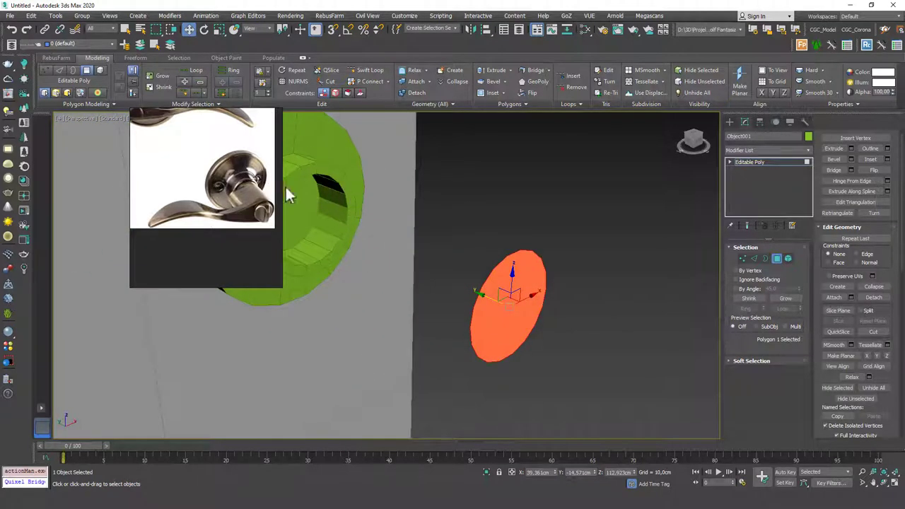
pyautogui.moveTo(467, 302); pyautogui.dragTo(495, 265)
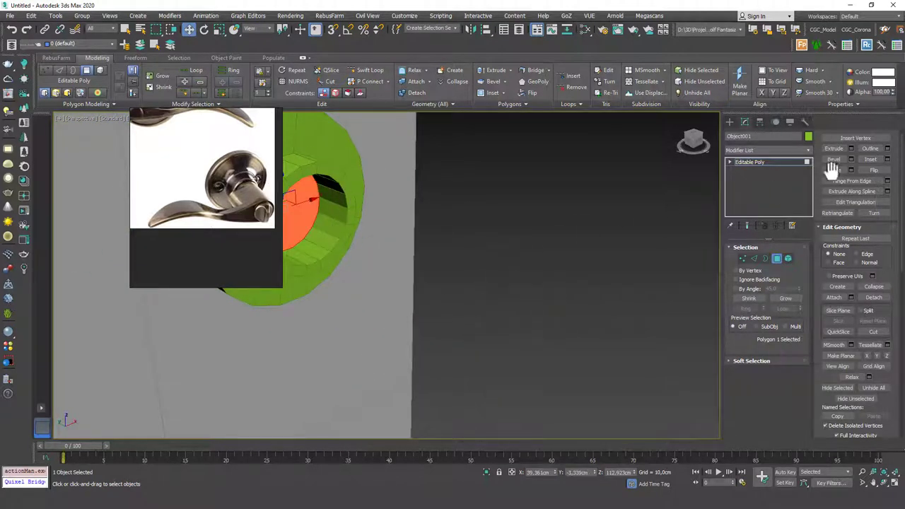
pyautogui.keyDown('alt'); pyautogui.moveTo(434, 226); pyautogui.dragTo(481, 240, button='middle'); pyautogui.keyUp('alt')
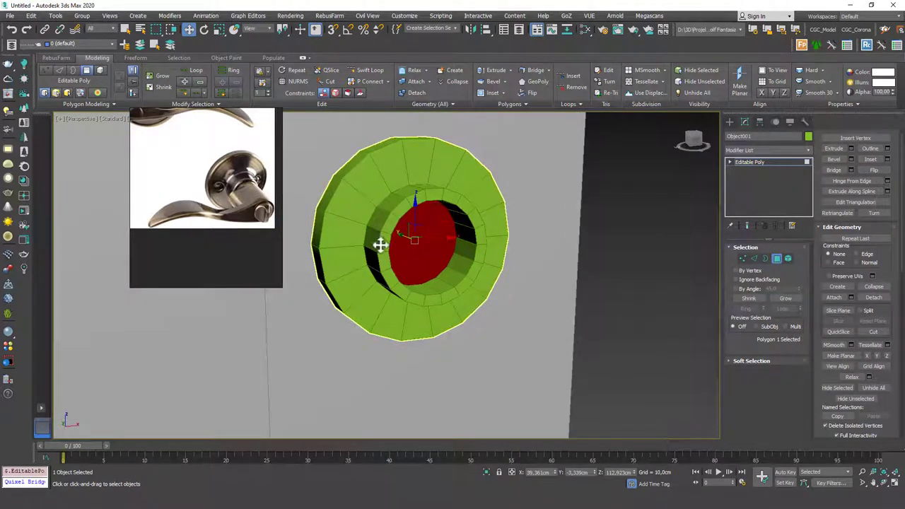
pyautogui.press('Delete')
# - Select the open circular border inside the collar and extrude it outward, away from the door, to a Y position of about -5.85 cm
pyautogui.press('3')
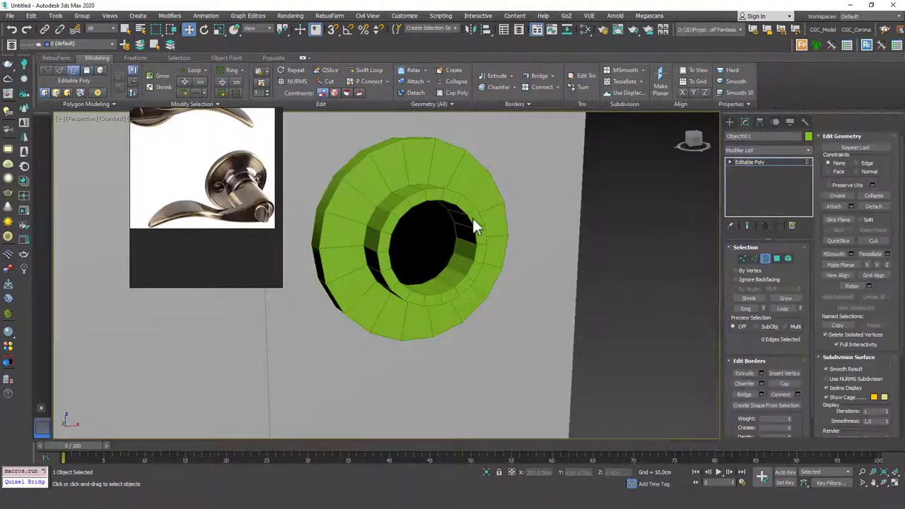
pyautogui.moveTo(471, 215); pyautogui.dragTo(434, 236)
pyautogui.keyDown('alt'); pyautogui.moveTo(425, 224); pyautogui.dragTo(442, 215, button='middle'); pyautogui.keyUp('alt')
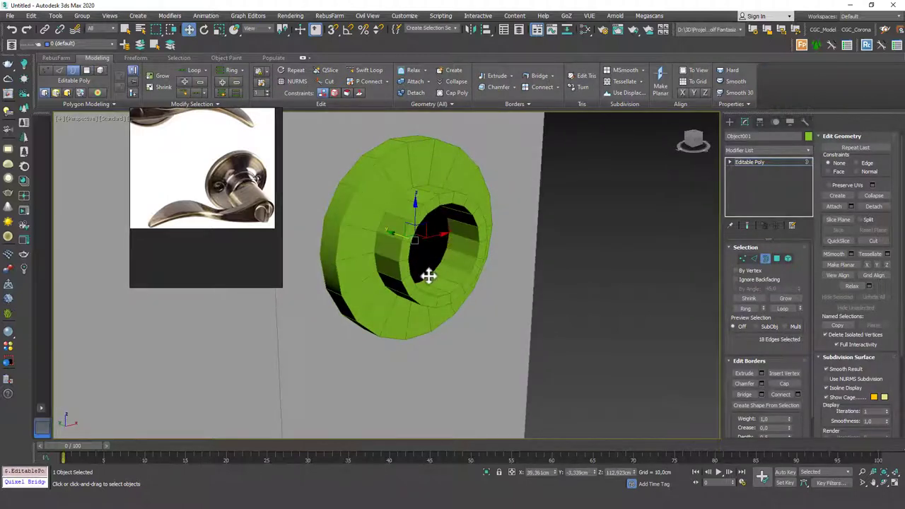
pyautogui.scroll(-4, 446, 246)
pyautogui.moveTo(438, 262); pyautogui.dragTo(432, 251, button='middle')
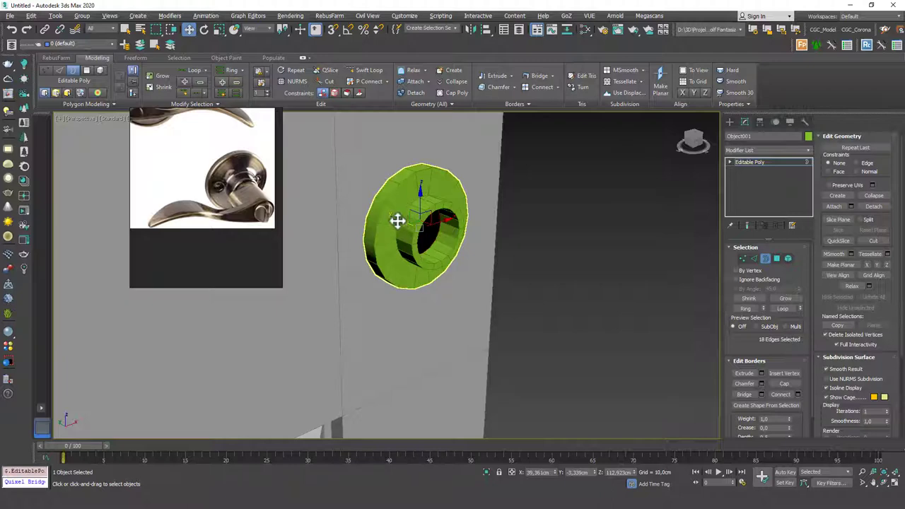
pyautogui.keyDown('shift'); pyautogui.moveTo(410, 228); pyautogui.dragTo(447, 220); pyautogui.keyUp('shift')
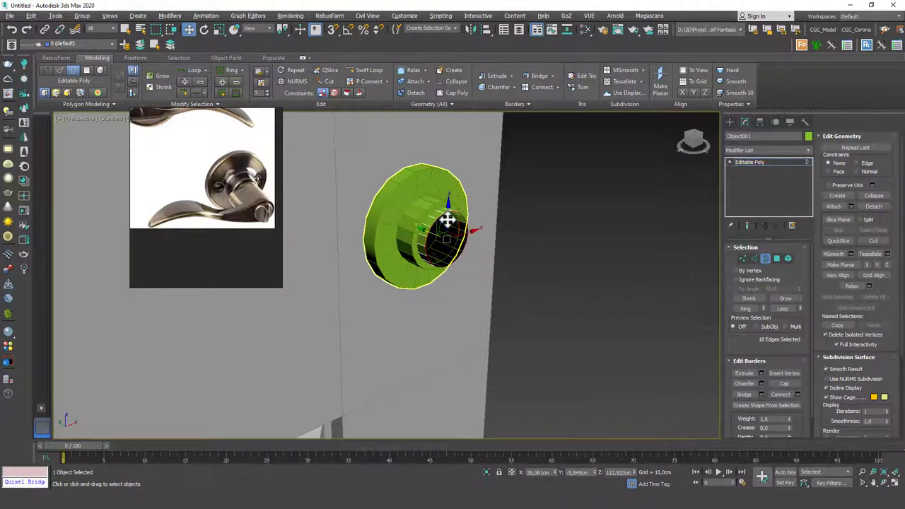
# - Scale a copy of the border inward to form a narrow rim, and extrude it outward to a Y position of about -10.3 cm
pyautogui.press('r')
pyautogui.moveTo(447, 231); pyautogui.dragTo(450, 244, button='middle')
pyautogui.keyDown('shift'); pyautogui.moveTo(451, 251); pyautogui.dragTo(450, 265); pyautogui.keyUp('shift')
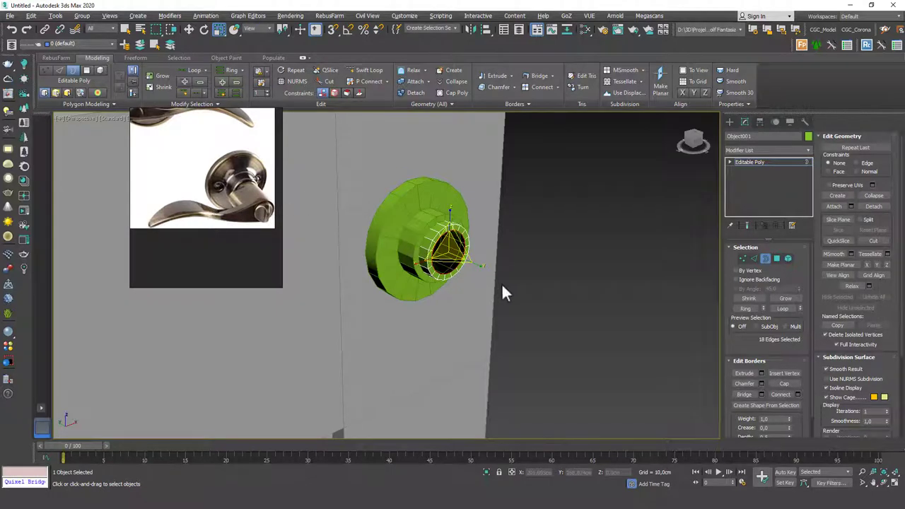
pyautogui.keyDown('alt'); pyautogui.moveTo(501, 292); pyautogui.dragTo(499, 272, button='middle'); pyautogui.keyUp('alt')
pyautogui.press('w')
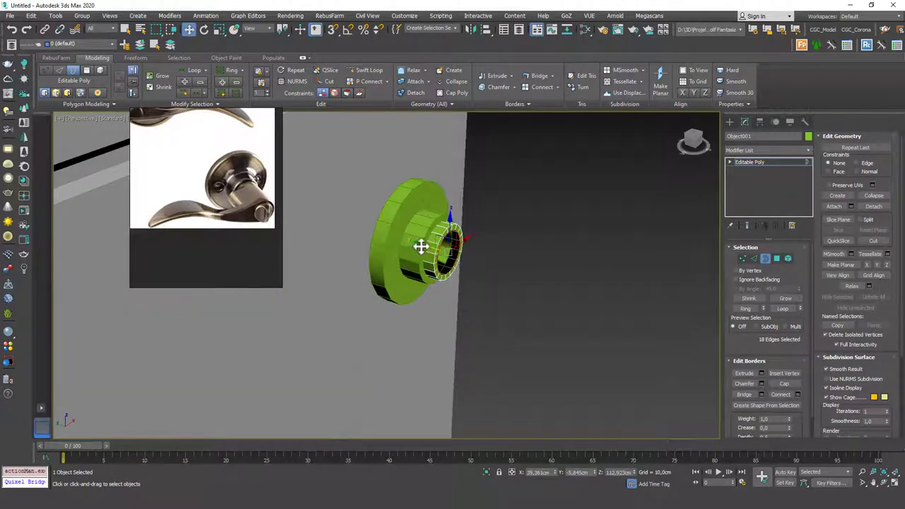
pyautogui.keyDown('shift'); pyautogui.moveTo(420, 245); pyautogui.dragTo(478, 260); pyautogui.keyUp('shift')
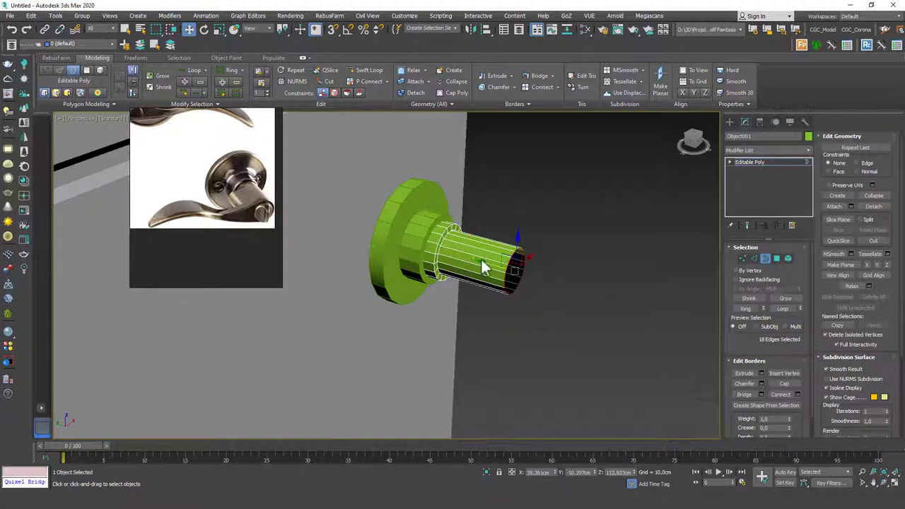
# - Scale a copy of the shaft's end border inward to form a wide ring, and cap the remaining circular hole
pyautogui.moveTo(499, 261)
pyautogui.keyDown('alt'); pyautogui.mouseDown(button='middle')
pyautogui.moveTo(488, 257)
pyautogui.moveTo(495, 263)
pyautogui.mouseUp(button='middle'); pyautogui.keyUp('alt')
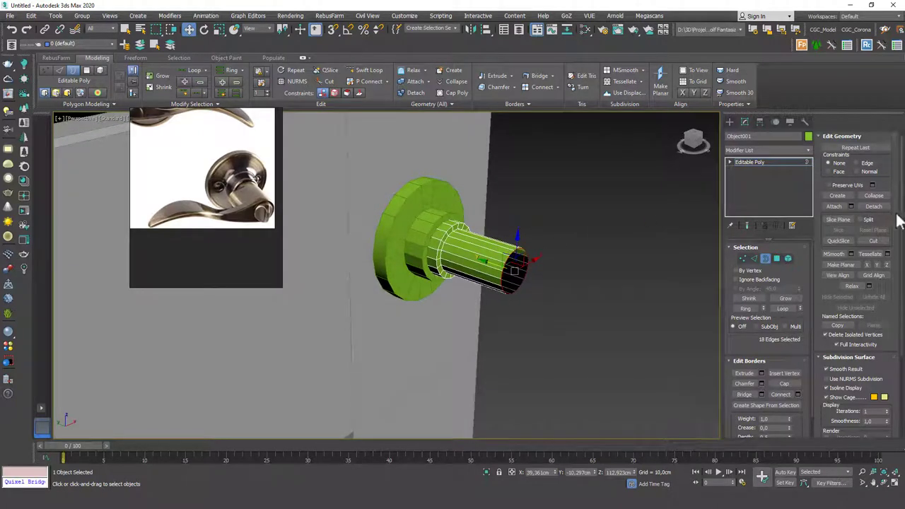
pyautogui.scroll(5, 519, 257)
pyautogui.press('r')
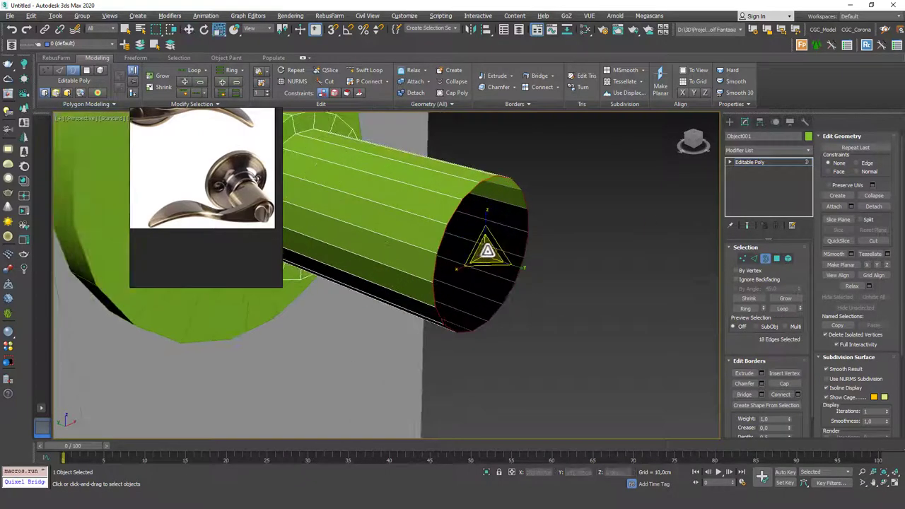
pyautogui.keyDown('shift'); pyautogui.moveTo(487, 251); pyautogui.dragTo(490, 319); pyautogui.keyUp('shift')
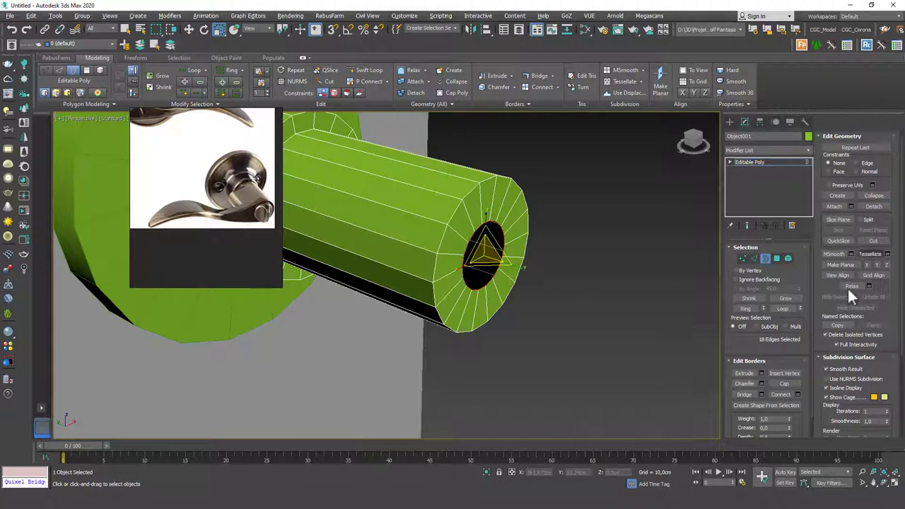
pyautogui.click(784, 383)
# - Connect the shaft's lengthwise edges with one loop of edges, slid to 36 toward the free end
pyautogui.keyDown('alt'); pyautogui.moveTo(456, 240); pyautogui.dragTo(480, 218, button='middle'); pyautogui.keyUp('alt')
pyautogui.scroll(3, 483, 251)
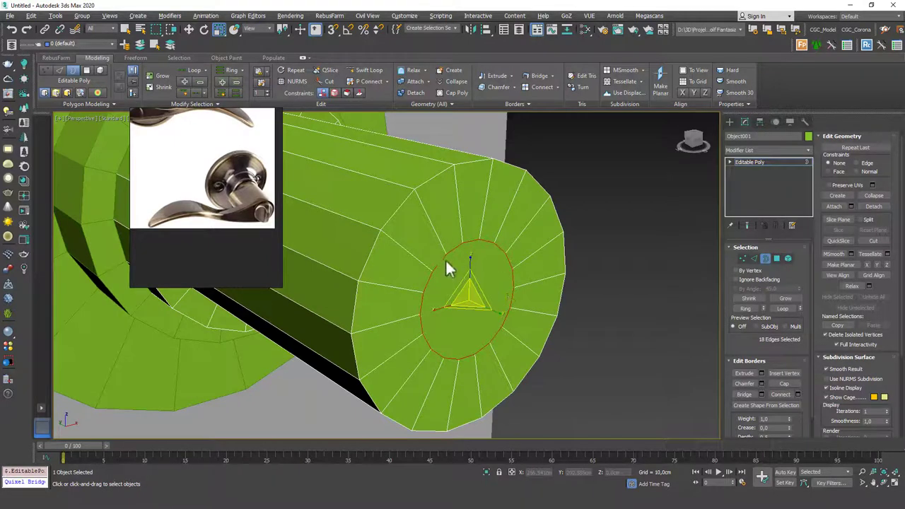
pyautogui.scroll(-3, 481, 257)
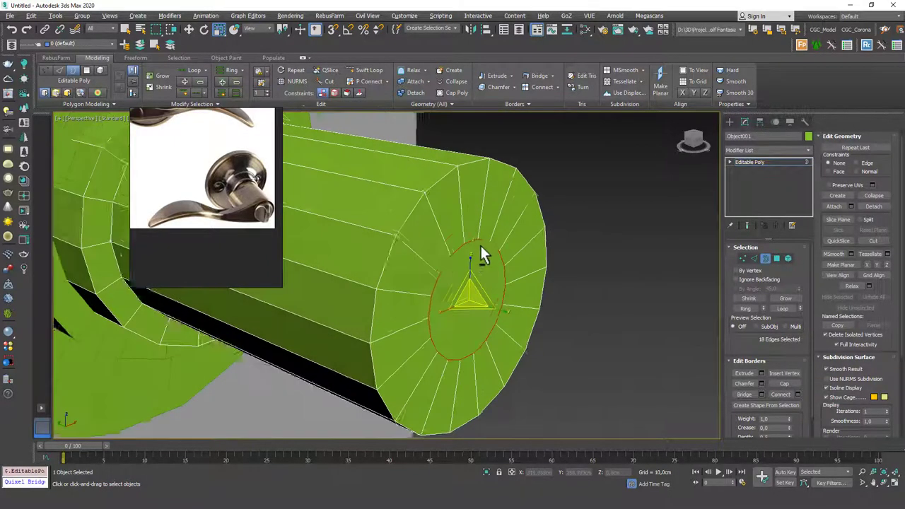
pyautogui.moveTo(481, 252)
pyautogui.keyDown('alt'); pyautogui.mouseDown(button='middle')
pyautogui.moveTo(462, 251)
pyautogui.moveTo(474, 269)
pyautogui.mouseUp(button='middle'); pyautogui.keyUp('alt')
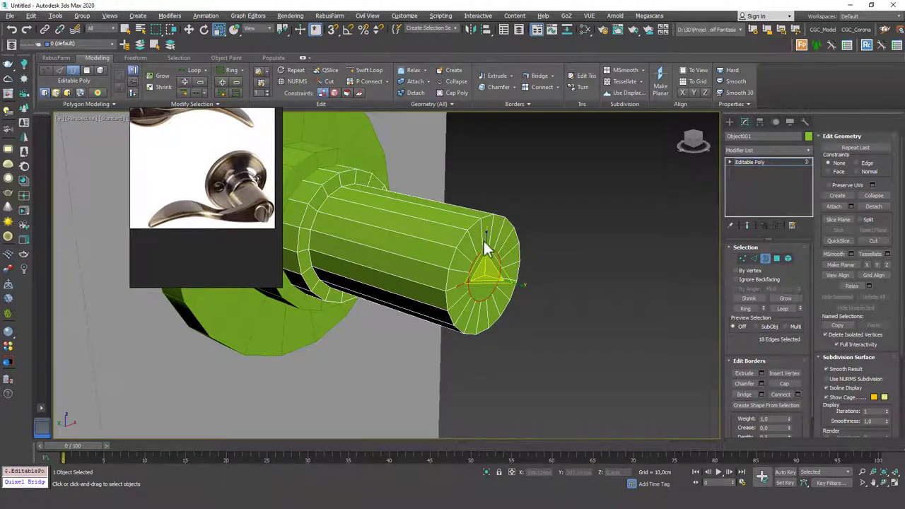
pyautogui.moveTo(486, 247)
pyautogui.keyDown('alt'); pyautogui.mouseDown(button='middle')
pyautogui.moveTo(488, 258)
pyautogui.moveTo(477, 254)
pyautogui.moveTo(486, 254)
pyautogui.mouseUp(button='middle'); pyautogui.keyUp('alt')
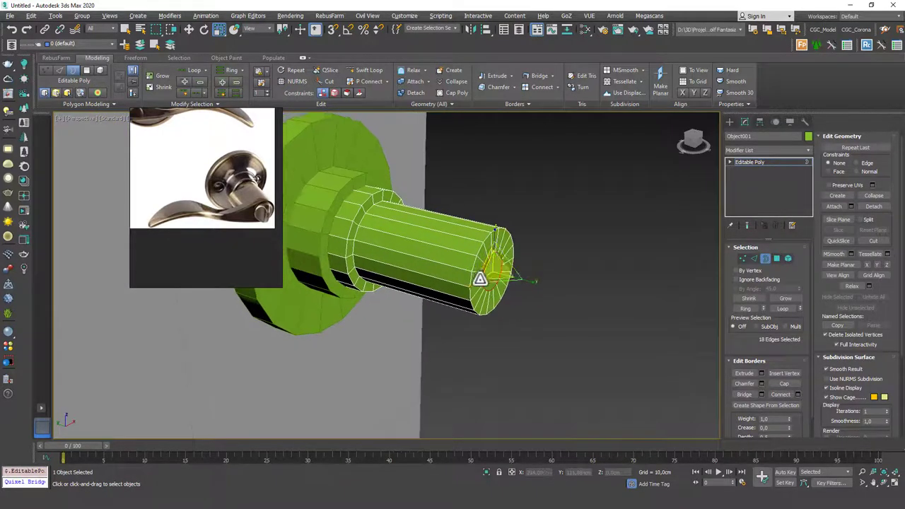
pyautogui.press('2')
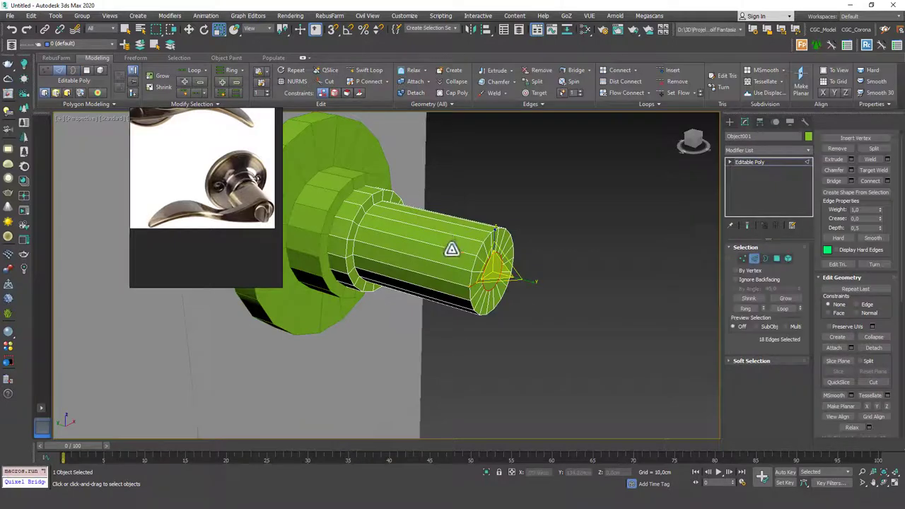
pyautogui.click(886, 181)
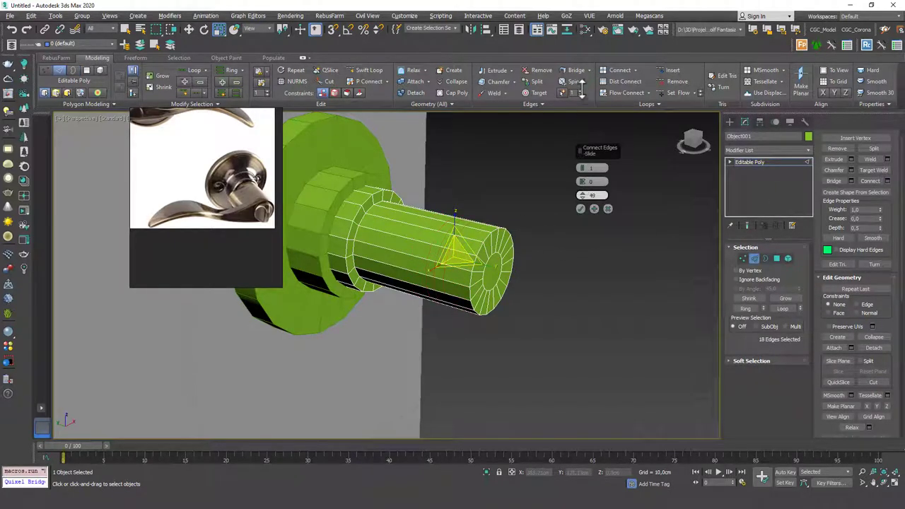
pyautogui.moveTo(581, 88); pyautogui.dragTo(581, 100)
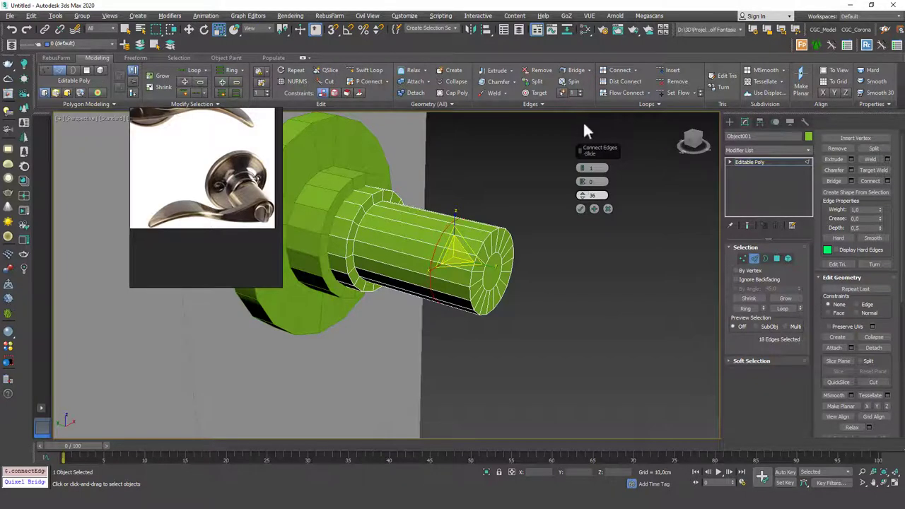
pyautogui.click(581, 209)
# - Extrude the four adjacent side polygons of the shaft's end section sideways into a long bar over the door
pyautogui.press('4')
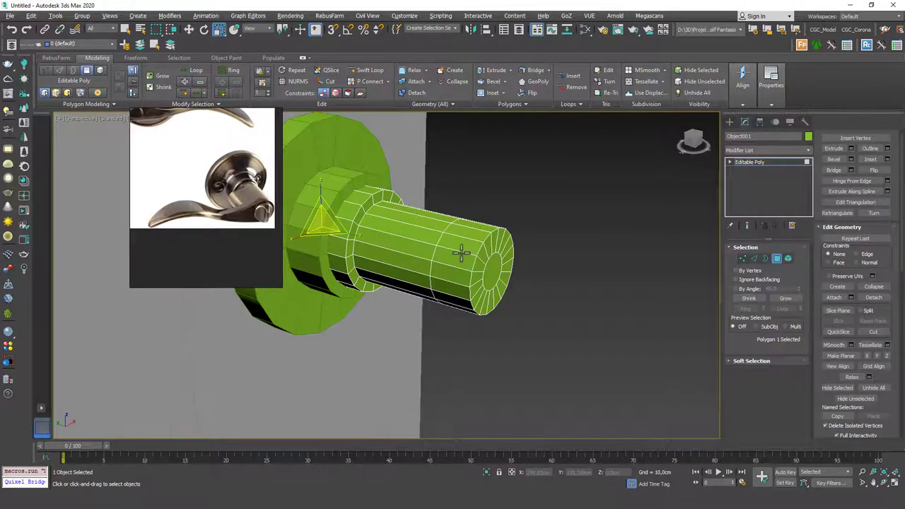
pyautogui.keyDown('alt'); pyautogui.moveTo(461, 252); pyautogui.dragTo(412, 275, button='middle'); pyautogui.keyUp('alt')
pyautogui.click(393, 249)
pyautogui.keyDown('ctrl'); pyautogui.click(391, 264); pyautogui.keyUp('ctrl')
pyautogui.keyDown('ctrl'); pyautogui.click(391, 280); pyautogui.keyUp('ctrl')
pyautogui.keyDown('ctrl'); pyautogui.click(394, 294); pyautogui.keyUp('ctrl')
pyautogui.hotkey('alt', 'l')
pyautogui.hotkey('ctrl', 'z')
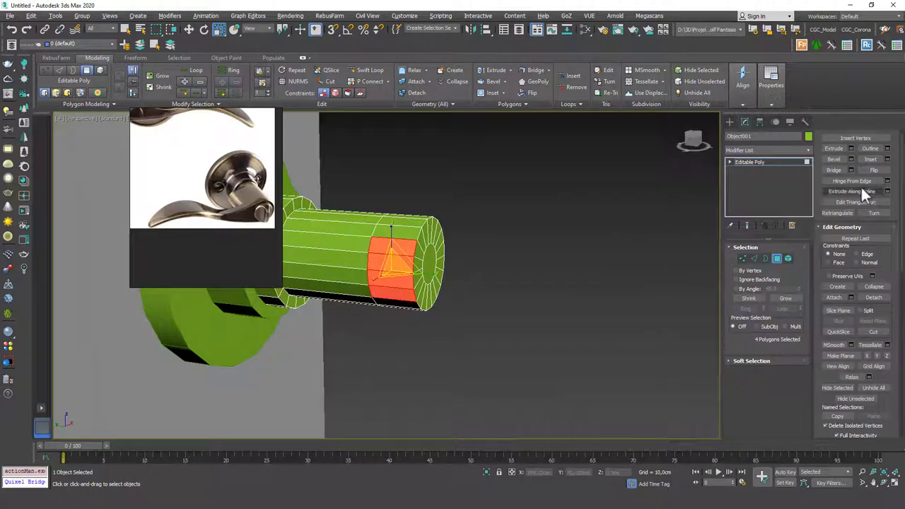
pyautogui.click(851, 149)
pyautogui.keyDown('alt'); pyautogui.moveTo(484, 249); pyautogui.dragTo(525, 260, button='middle'); pyautogui.keyUp('alt')
pyautogui.scroll(-7, 435, 249)
pyautogui.scroll(6, 427, 229)
pyautogui.scroll(-1, 424, 206)
pyautogui.click(579, 195)
# - Flatten the bar's end vertices along X and move them about 8.8 cm back toward the shaft to leave a short stub
pyautogui.press('1')
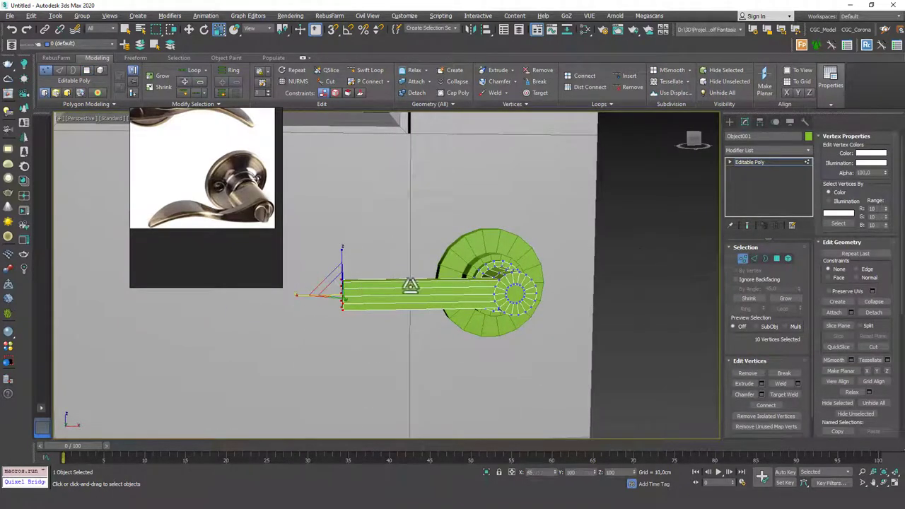
pyautogui.press('w')
pyautogui.moveTo(403, 299); pyautogui.dragTo(500, 294)
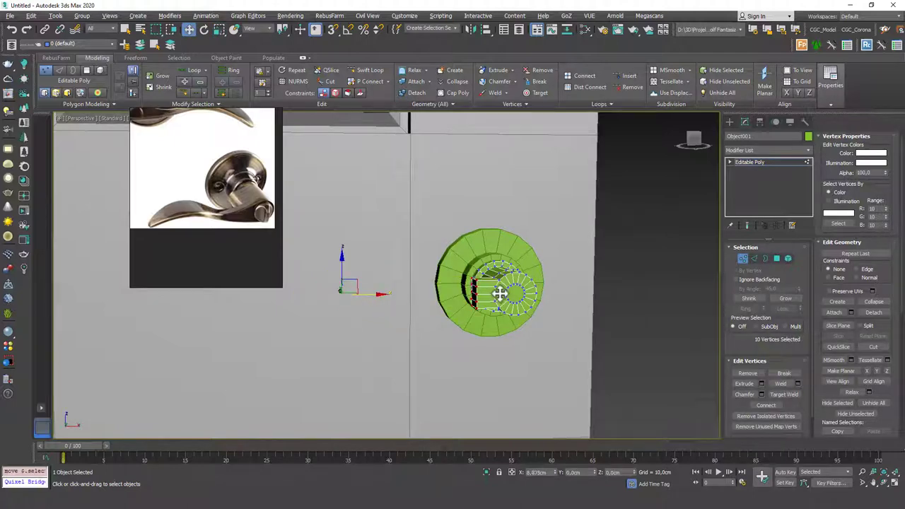
# - Scale the stub's end vertices narrower in height, and move them about 0.73 cm along X toward the shaft
pyautogui.scroll(5, 494, 286)
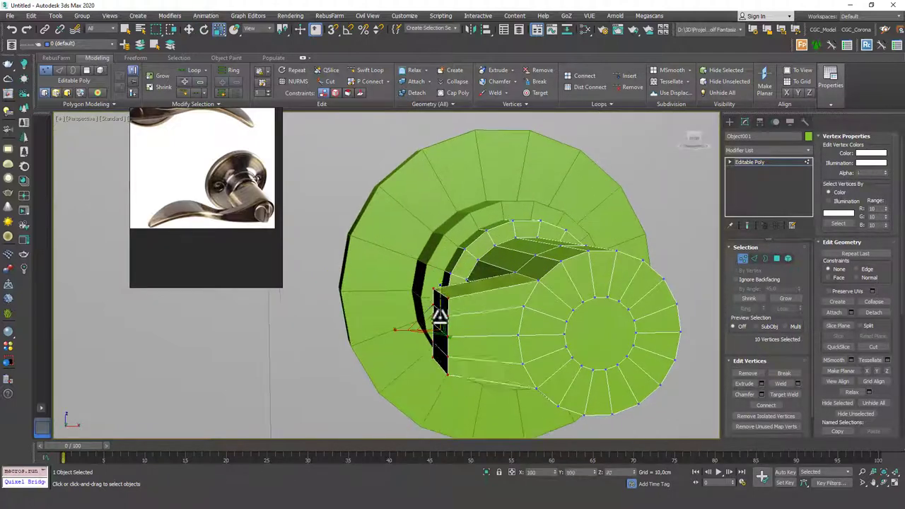
pyautogui.moveTo(439, 317); pyautogui.dragTo(439, 340)
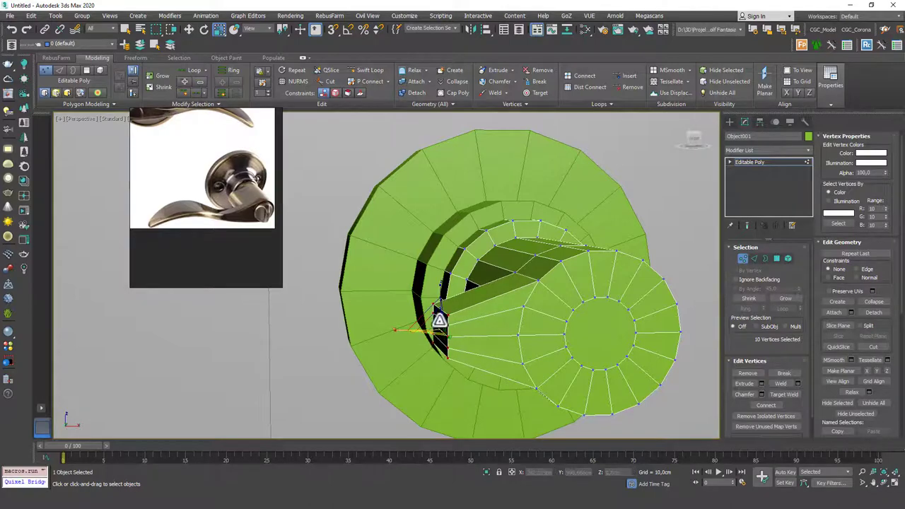
pyautogui.keyDown('alt'); pyautogui.moveTo(439, 321); pyautogui.dragTo(442, 255, button='middle'); pyautogui.keyUp('alt')
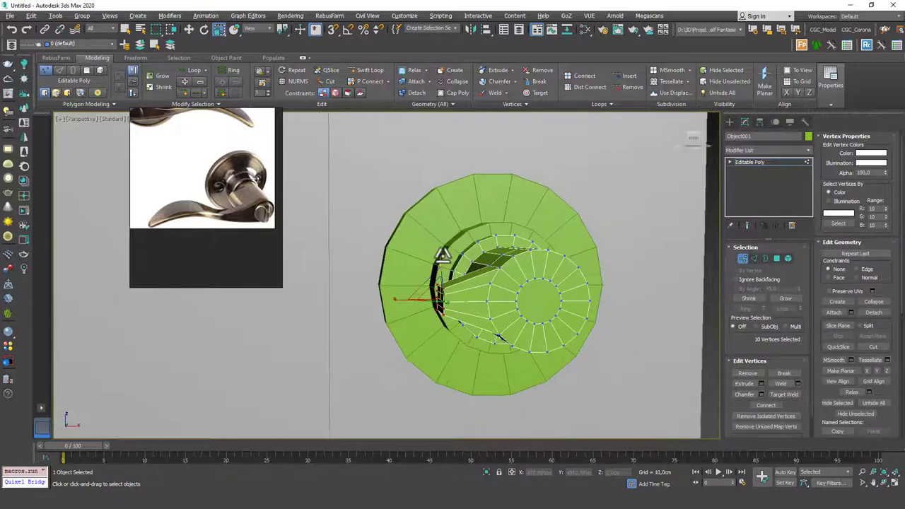
pyautogui.moveTo(442, 255); pyautogui.dragTo(495, 297)
pyautogui.press('w')
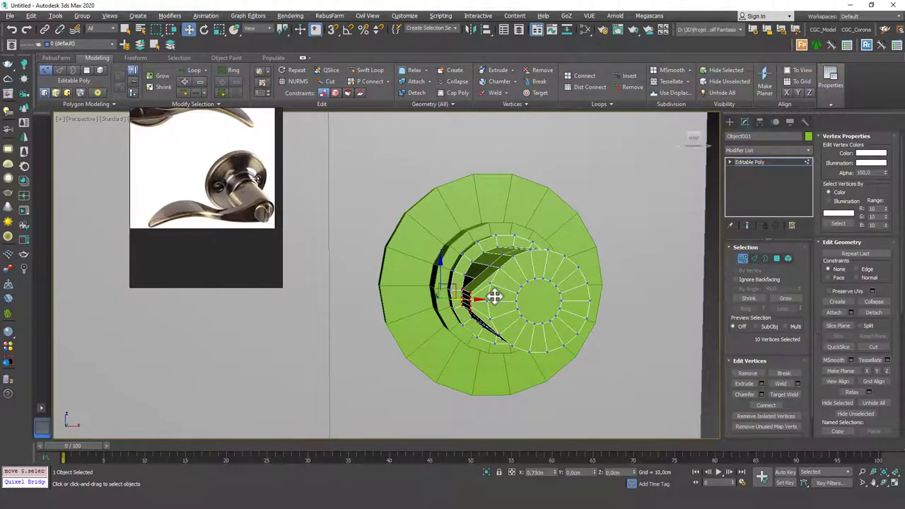
# - Delete the stub's end polygons and select the open border, viewing the handle from the front
pyautogui.keyDown('alt'); pyautogui.moveTo(493, 298); pyautogui.dragTo(466, 285, button='middle'); pyautogui.keyUp('alt')
pyautogui.press('4')
pyautogui.press('Delete')
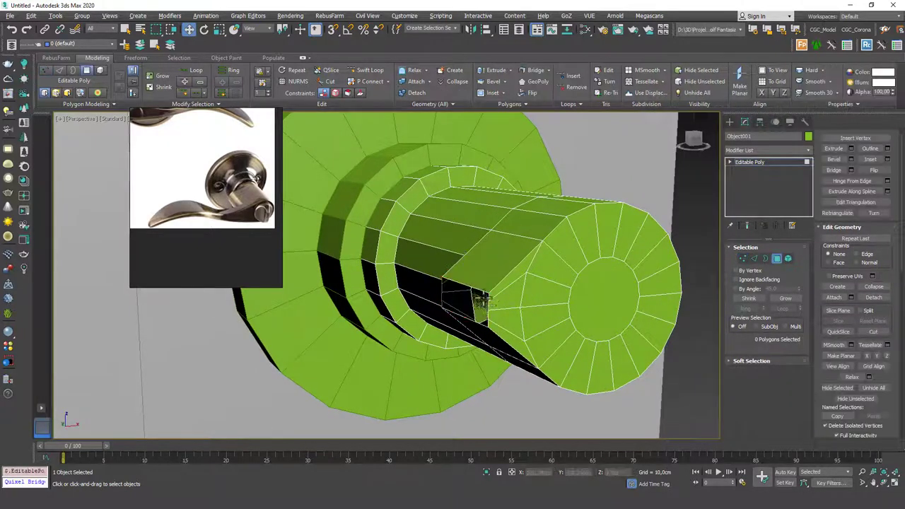
pyautogui.press('3')
pyautogui.click(487, 294)
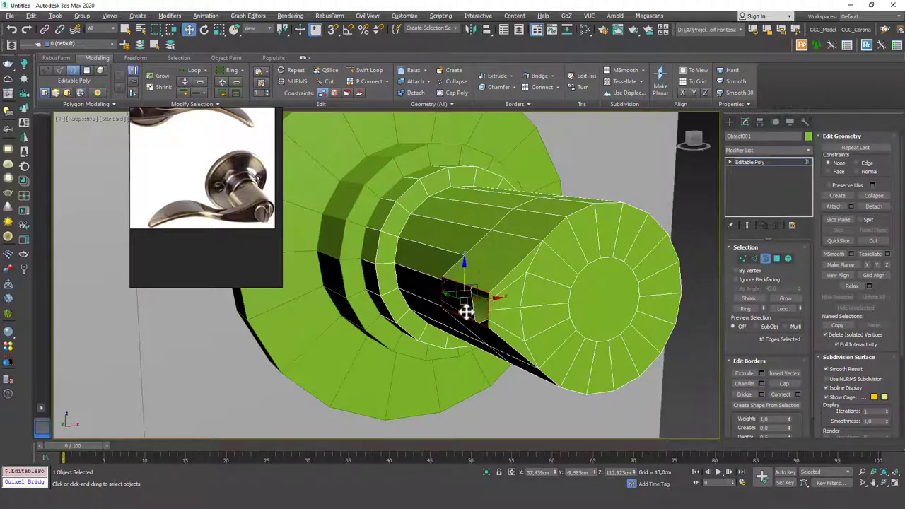
pyautogui.keyDown('alt'); pyautogui.moveTo(475, 267); pyautogui.dragTo(537, 265, button='middle'); pyautogui.keyUp('alt')
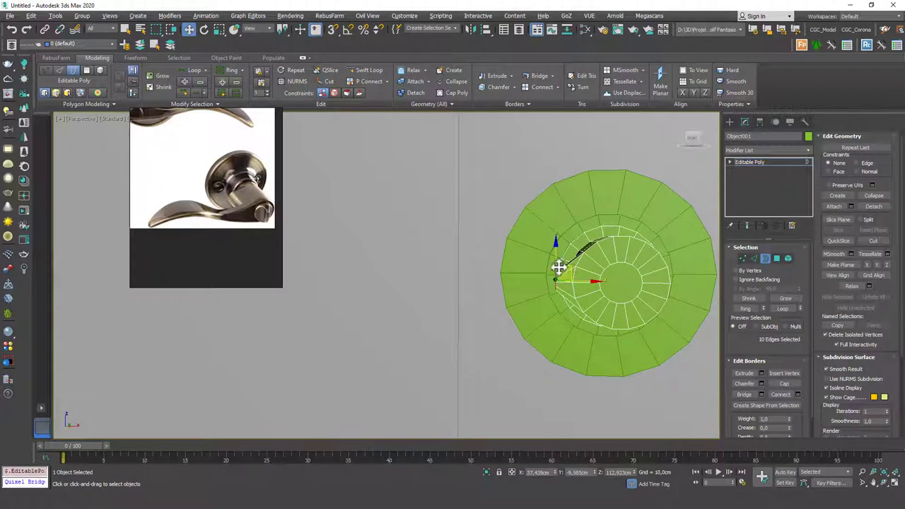
pyautogui.keyDown('shift'); pyautogui.moveTo(558, 267); pyautogui.dragTo(378, 229); pyautogui.keyUp('shift')
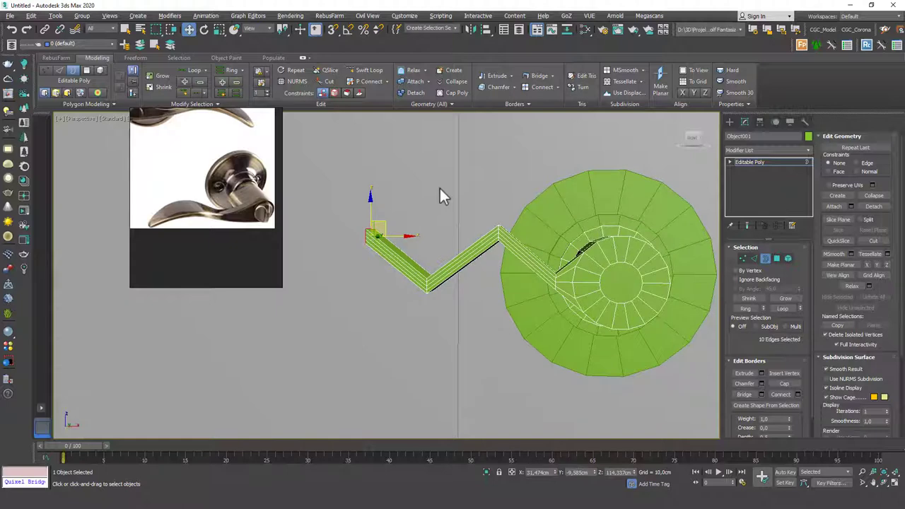
pyautogui.hotkey('ctrl', 'z')
pyautogui.hotkey('ctrl', 'z')
pyautogui.hotkey('ctrl', 'z')
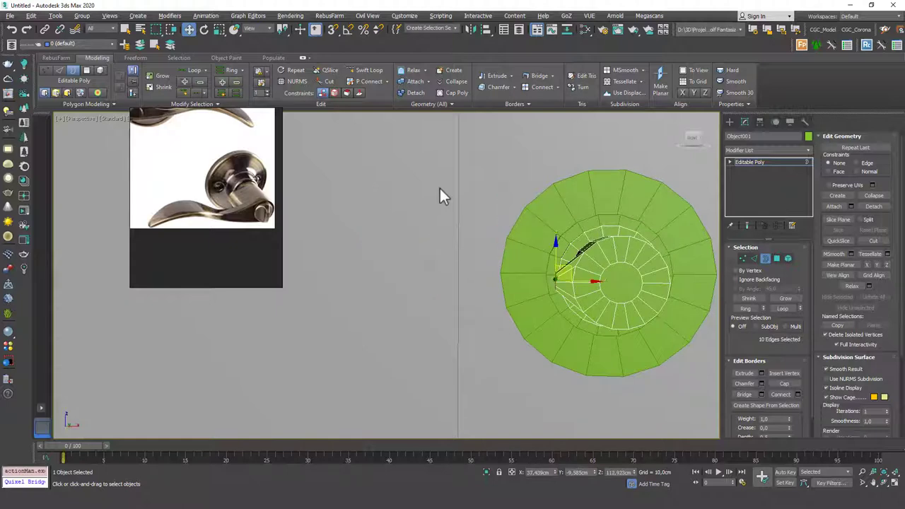
# - Extrude the stub's open border sideways in segments, dipping first and rising slightly after, to an X position of about 31.7 cm
pyautogui.keyDown('shift'); pyautogui.moveTo(571, 267); pyautogui.dragTo(542, 278); pyautogui.keyUp('shift')
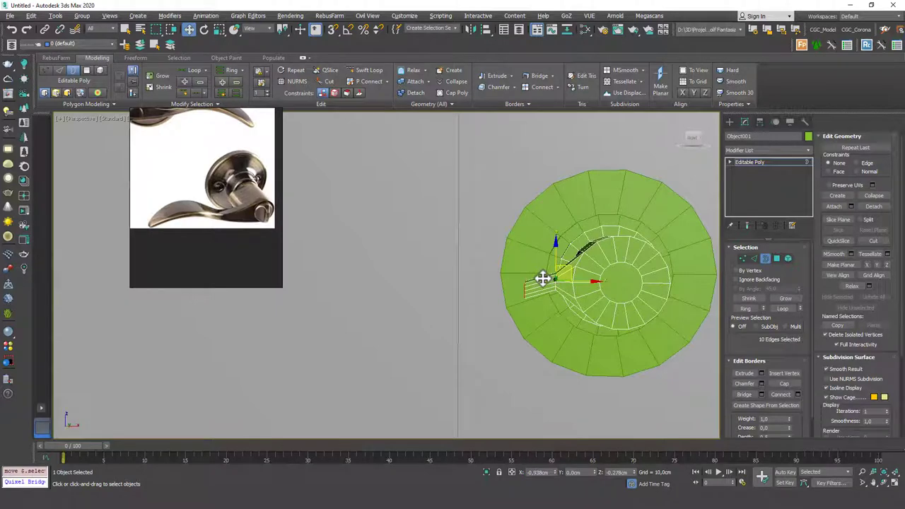
pyautogui.keyDown('shift'); pyautogui.moveTo(542, 278); pyautogui.dragTo(402, 262); pyautogui.keyUp('shift')
pyautogui.scroll(-5, 434, 279)
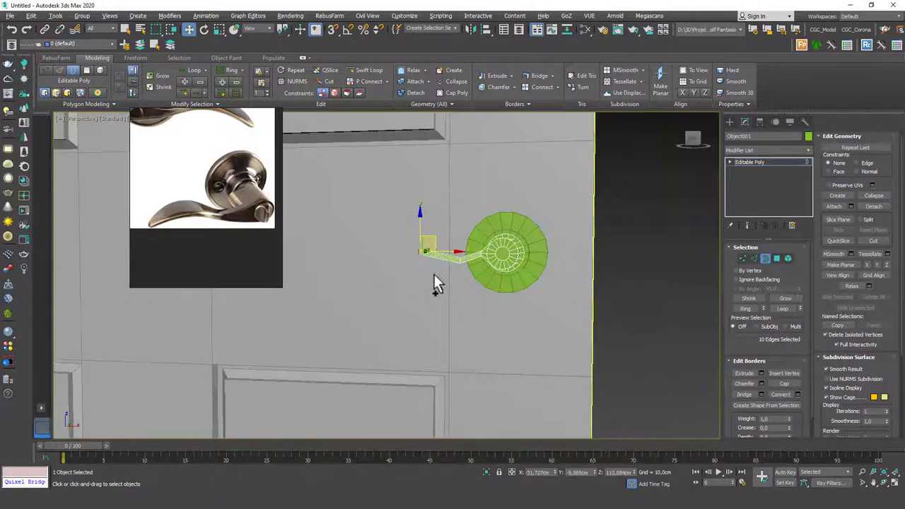
# - Extrude the lever's open border one more segment to an X position of about 28.6 cm, and nudge the three outer loops along X
pyautogui.keyDown('shift'); pyautogui.moveTo(495, 256); pyautogui.dragTo(454, 265); pyautogui.keyUp('shift')
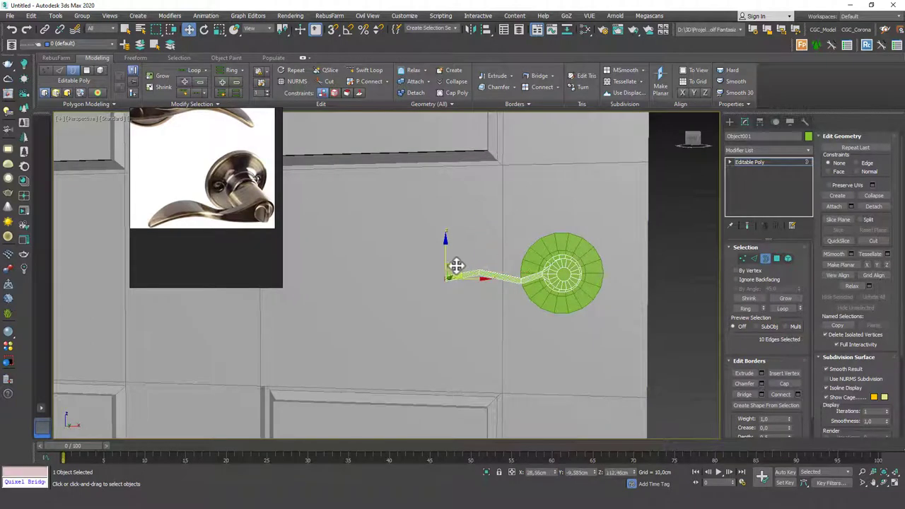
pyautogui.keyDown('alt'); pyautogui.moveTo(455, 264); pyautogui.dragTo(396, 229, button='middle'); pyautogui.keyUp('alt')
pyautogui.press('1')
pyautogui.moveTo(518, 301); pyautogui.dragTo(519, 300)
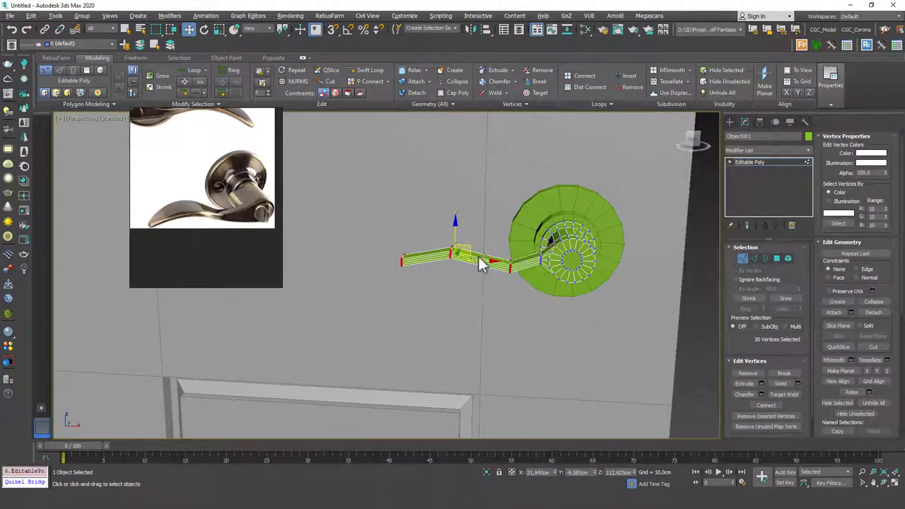
pyautogui.moveTo(481, 261); pyautogui.dragTo(486, 260)
pyautogui.keyDown('alt'); pyautogui.moveTo(472, 247); pyautogui.dragTo(483, 363, button='middle'); pyautogui.keyUp('alt')
pyautogui.keyDown('alt'); pyautogui.moveTo(463, 289); pyautogui.dragTo(507, 262, button='middle'); pyautogui.keyUp('alt')
pyautogui.press('1')
pyautogui.click(540, 270)
pyautogui.press('F4')
pyautogui.scroll(-4, 498, 296)
pyautogui.keyDown('alt'); pyautogui.moveTo(499, 311); pyautogui.dragTo(493, 307, button='middle'); pyautogui.keyUp('alt')
pyautogui.scroll(10, 488, 296)
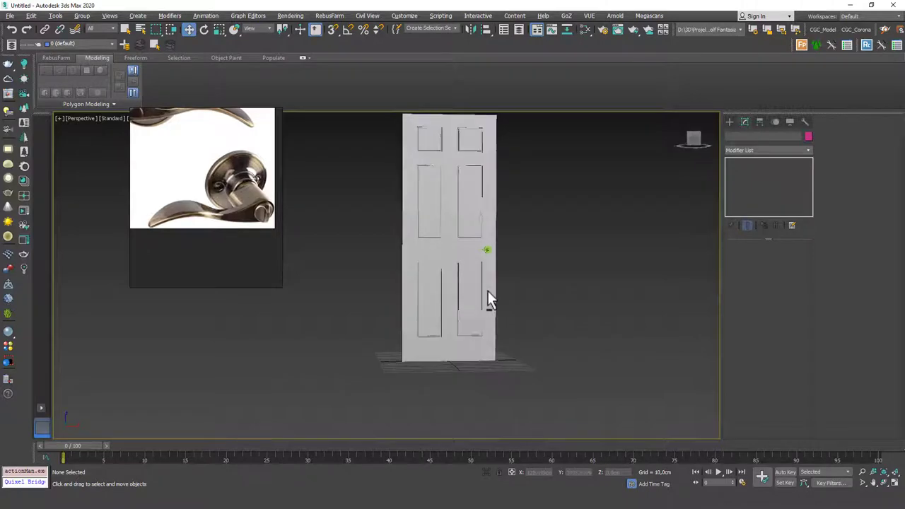
# - Lengthen the lever by moving its outer vertex loops away from the shaft, placing the open end at about 23.6 cm in X
pyautogui.click(506, 272)
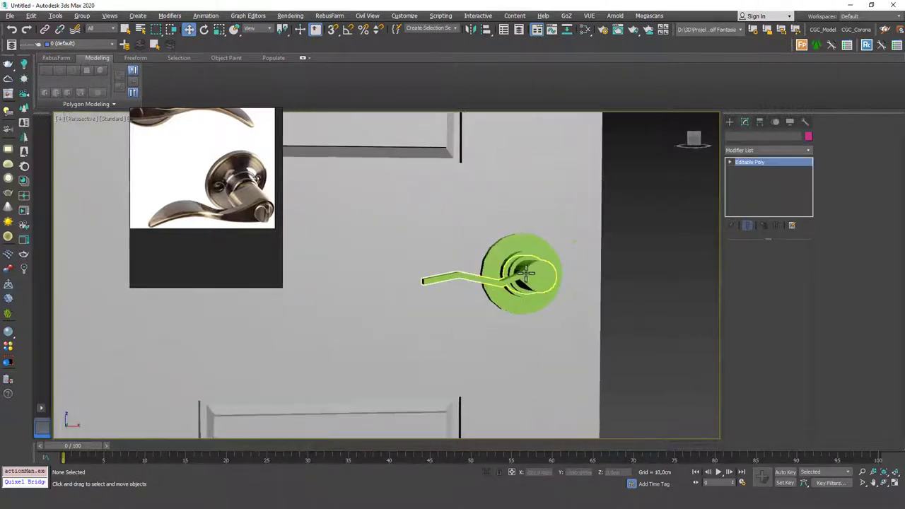
pyautogui.keyDown('alt'); pyautogui.moveTo(506, 272); pyautogui.dragTo(482, 289, button='middle'); pyautogui.keyUp('alt')
pyautogui.press('1')
pyautogui.moveTo(485, 293); pyautogui.dragTo(466, 292)
pyautogui.keyDown('alt'); pyautogui.moveTo(448, 292); pyautogui.dragTo(456, 272, button='middle'); pyautogui.keyUp('alt')
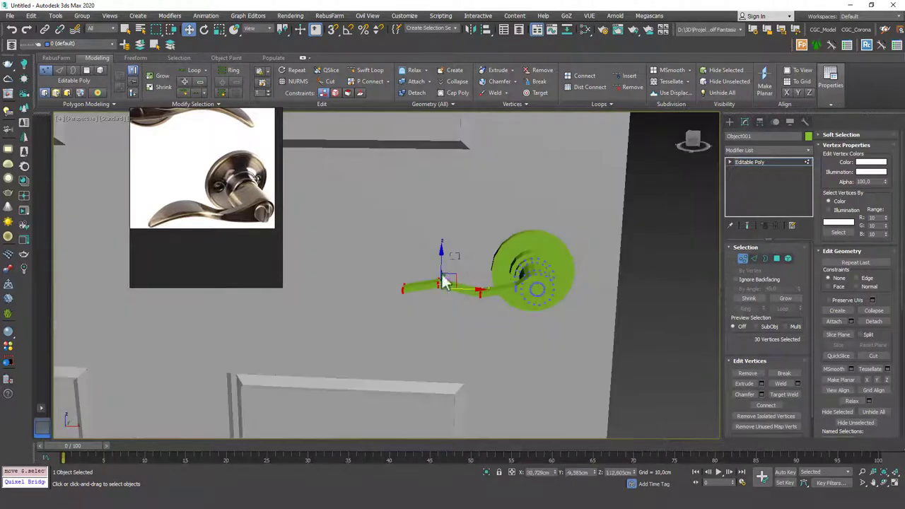
pyautogui.keyDown('alt'); pyautogui.moveTo(467, 272); pyautogui.dragTo(494, 309); pyautogui.keyUp('alt')
pyautogui.moveTo(449, 290); pyautogui.dragTo(433, 290)
pyautogui.keyDown('alt'); pyautogui.moveTo(431, 289); pyautogui.dragTo(400, 293, button='middle'); pyautogui.keyUp('alt')
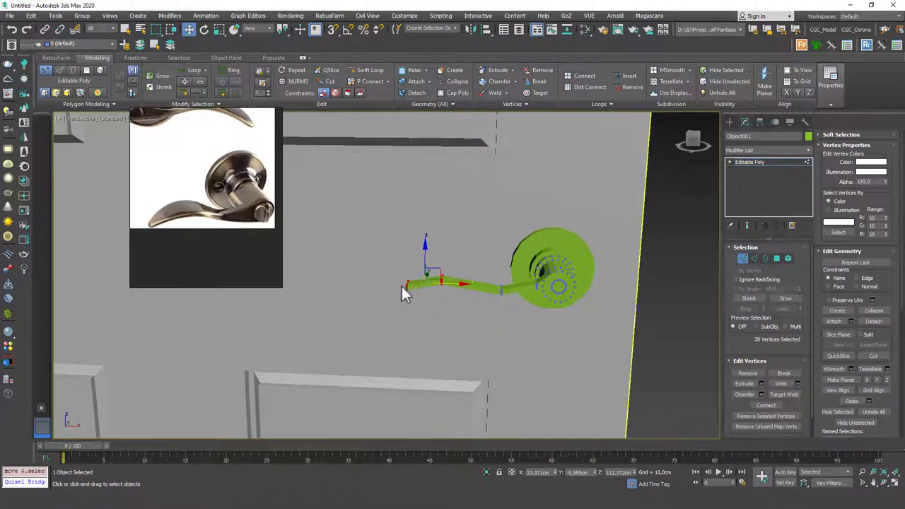
pyautogui.moveTo(437, 285); pyautogui.dragTo(422, 286)
# - Examine the lengthened lever's proportions against the whole door and the reference photo
pyautogui.keyDown('alt'); pyautogui.moveTo(413, 278); pyautogui.dragTo(468, 282, button='middle'); pyautogui.keyUp('alt')
pyautogui.scroll(-4, 450, 256)
pyautogui.scroll(5, 460, 247)
pyautogui.keyDown('alt'); pyautogui.moveTo(461, 247); pyautogui.dragTo(433, 248, button='middle'); pyautogui.keyUp('alt')
pyautogui.scroll(-6, 469, 265)
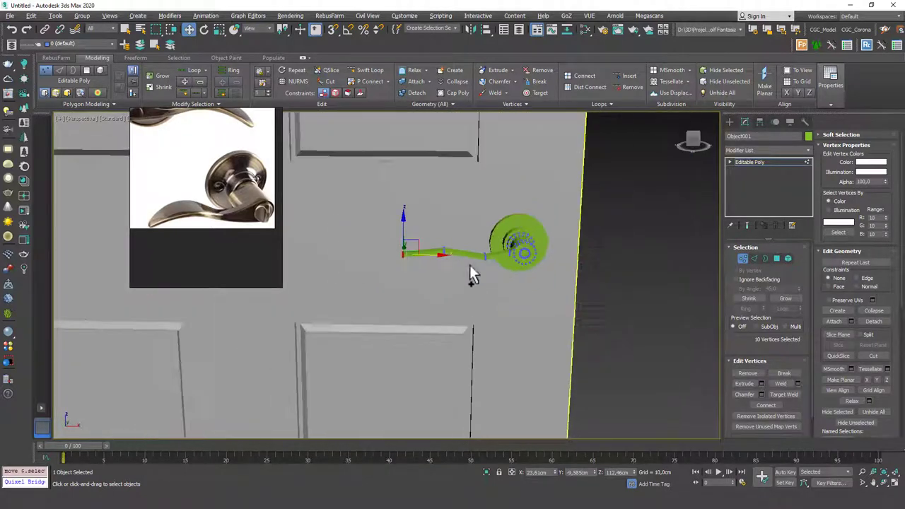
pyautogui.keyDown('alt'); pyautogui.moveTo(466, 275); pyautogui.dragTo(457, 245, button='middle'); pyautogui.keyUp('alt')
pyautogui.press('1')
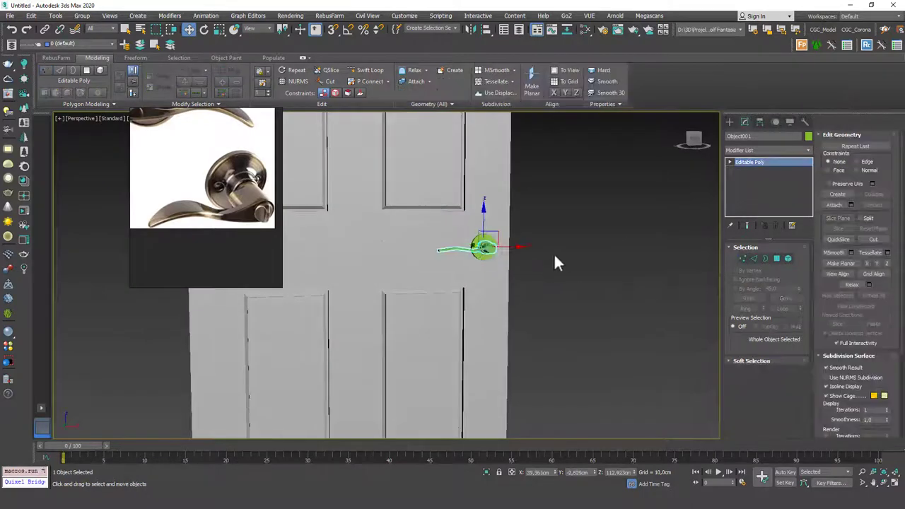
pyautogui.click(554, 262)
pyautogui.scroll(-5, 497, 252)
pyautogui.keyDown('alt'); pyautogui.moveTo(485, 319); pyautogui.dragTo(477, 291, button='middle'); pyautogui.keyUp('alt')
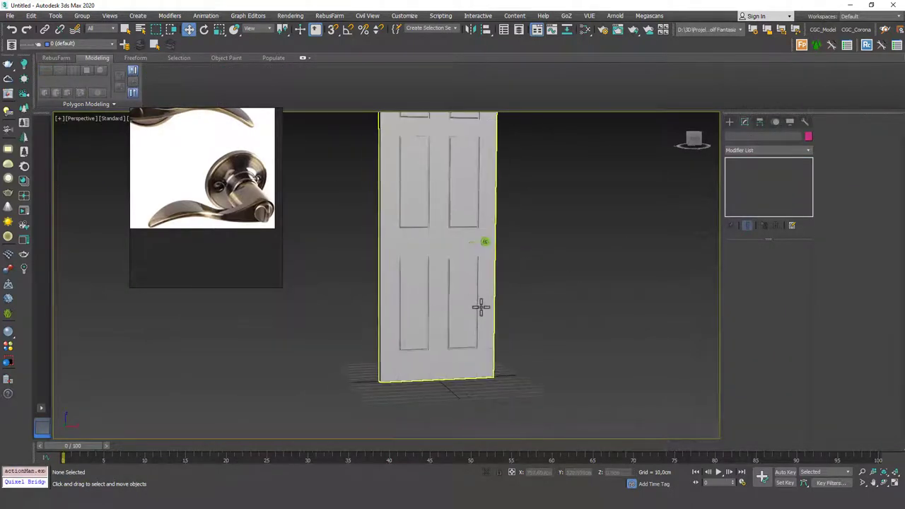
pyautogui.scroll(5, 485, 191)
# - Examine the lever's segments and thickness lengthwise from its open end
pyautogui.click(541, 214)
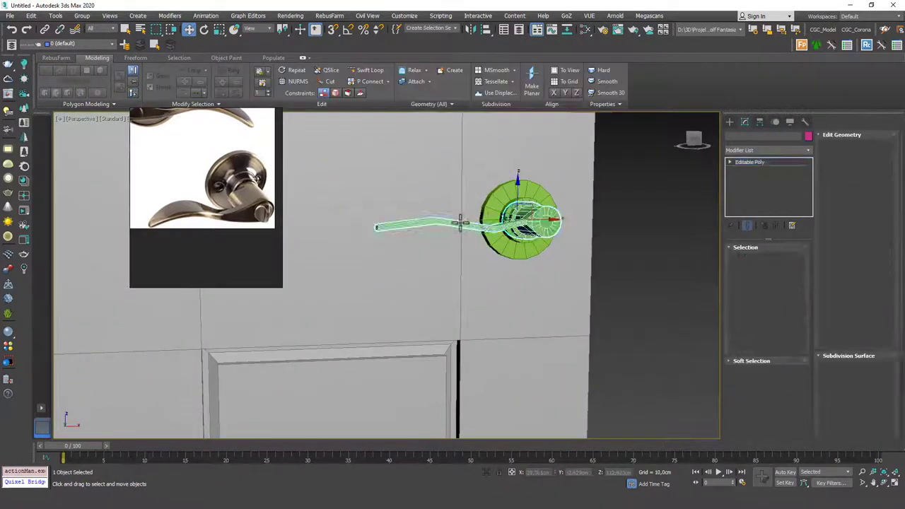
pyautogui.keyDown('alt'); pyautogui.moveTo(465, 218); pyautogui.dragTo(465, 238, button='middle'); pyautogui.keyUp('alt')
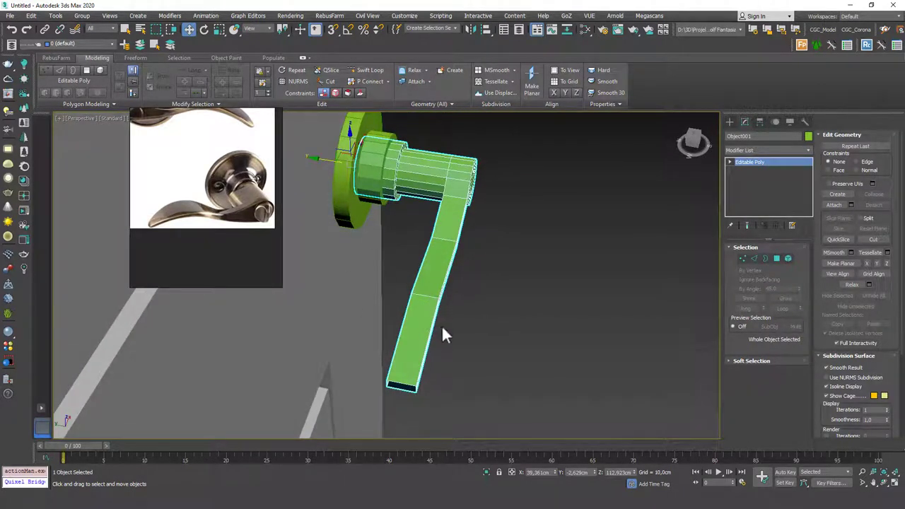
pyautogui.keyDown('alt'); pyautogui.moveTo(443, 328); pyautogui.dragTo(447, 294, button='middle'); pyautogui.keyUp('alt')
pyautogui.press('1')
pyautogui.moveTo(459, 216); pyautogui.dragTo(430, 273, button='middle')
pyautogui.scroll(3, 431, 273)
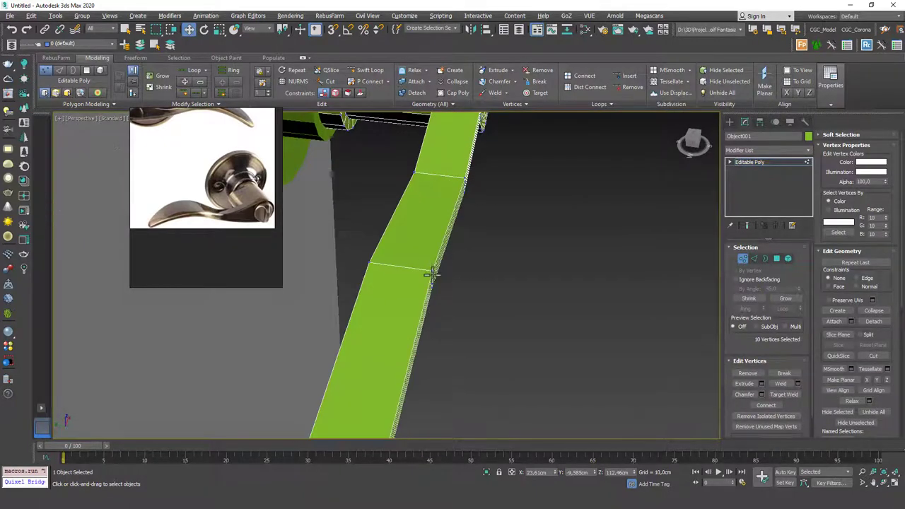
pyautogui.scroll(-2, 431, 273)
pyautogui.moveTo(431, 309)
pyautogui.keyDown('alt'); pyautogui.mouseDown(button='middle')
pyautogui.moveTo(424, 293)
pyautogui.moveTo(396, 279)
pyautogui.moveTo(414, 254)
pyautogui.moveTo(447, 304)
pyautogui.mouseUp(button='middle'); pyautogui.keyUp('alt')
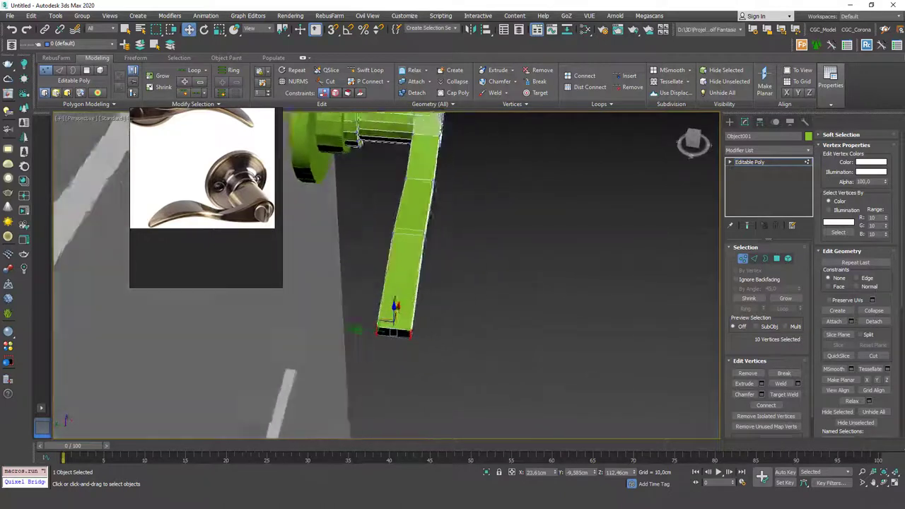
pyautogui.scroll(3, 415, 237)
pyautogui.moveTo(415, 233); pyautogui.dragTo(450, 254, button='middle')
pyautogui.press('1')
pyautogui.click(472, 215)
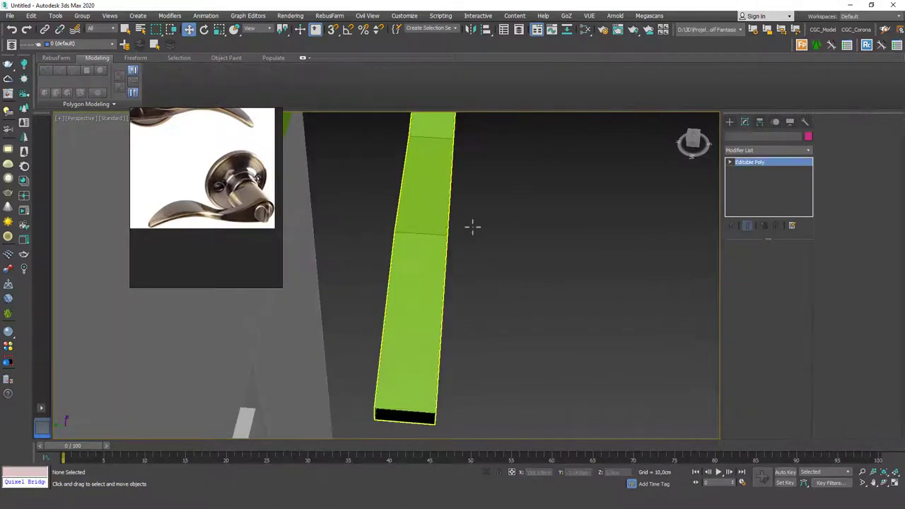
# - Scale the lever's middle vertex loop wider along Y and move it toward the door to a Y position of about -8.5 cm
pyautogui.click(470, 226)
pyautogui.press('1')
pyautogui.moveTo(495, 202); pyautogui.dragTo(347, 255)
pyautogui.keyDown('alt'); pyautogui.moveTo(348, 255); pyautogui.dragTo(409, 230, button='middle'); pyautogui.keyUp('alt')
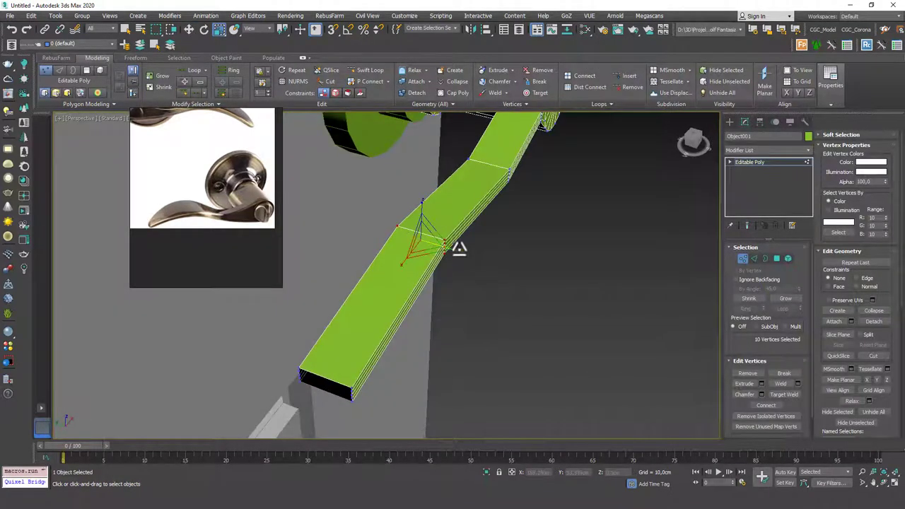
pyautogui.moveTo(458, 249); pyautogui.dragTo(552, 276)
pyautogui.press('w')
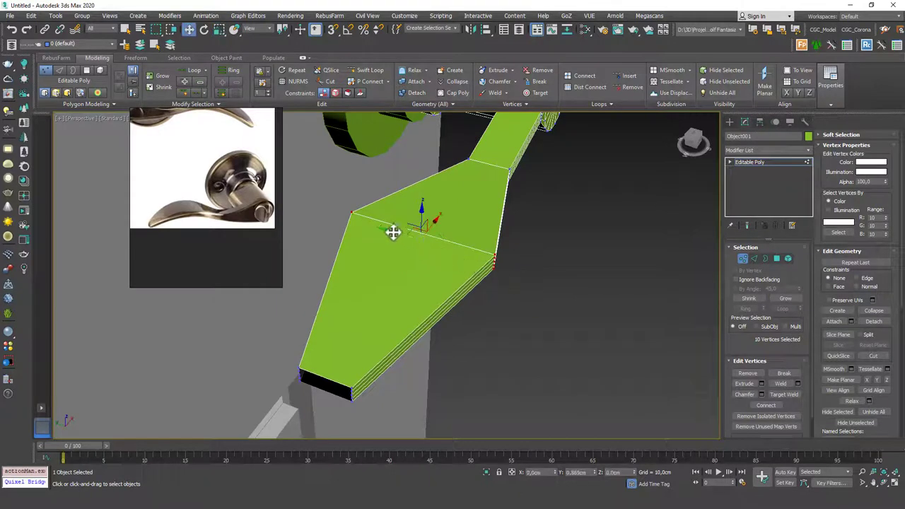
pyautogui.moveTo(393, 231); pyautogui.dragTo(362, 229)
# - Select the four short edges on each side of the lever's open end and bridge them to close it
pyautogui.keyDown('alt'); pyautogui.moveTo(380, 239); pyautogui.dragTo(420, 225, button='middle'); pyautogui.keyUp('alt')
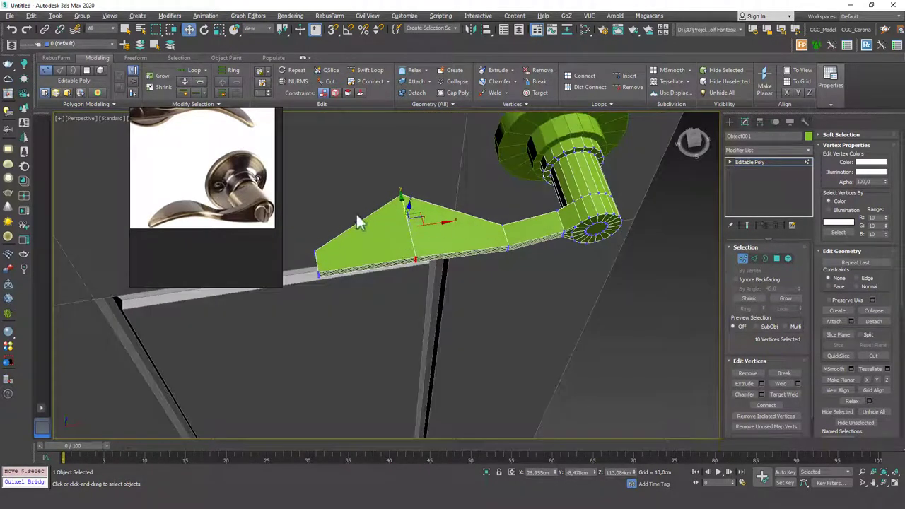
pyautogui.keyDown('alt'); pyautogui.moveTo(358, 218); pyautogui.dragTo(453, 212, button='middle'); pyautogui.keyUp('alt')
pyautogui.scroll(4, 370, 303)
pyautogui.moveTo(370, 302)
pyautogui.mouseDown(button='middle')
pyautogui.moveTo(368, 289)
pyautogui.moveTo(377, 293)
pyautogui.mouseUp(button='middle')
pyautogui.press('2')
pyautogui.click(402, 315)
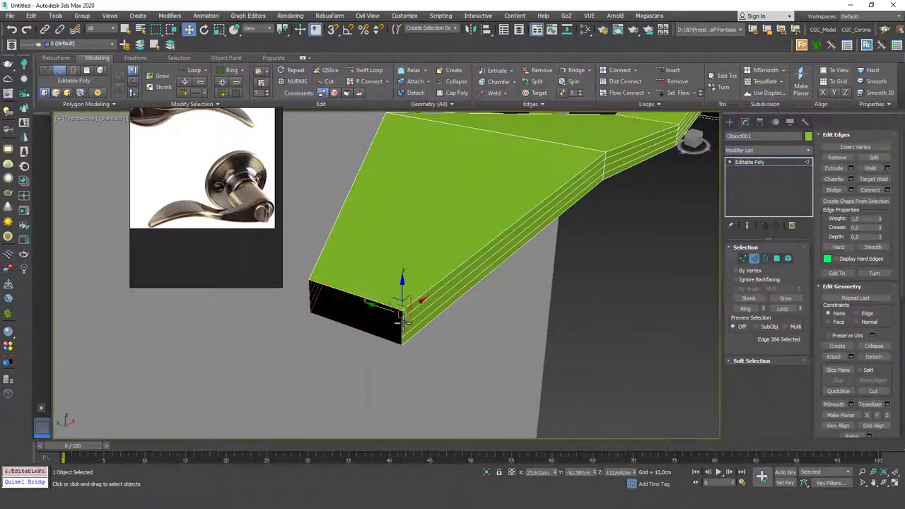
pyautogui.keyDown('ctrl'); pyautogui.click(403, 329); pyautogui.keyUp('ctrl')
pyautogui.keyDown('alt'); pyautogui.moveTo(380, 326); pyautogui.dragTo(407, 280, button='middle'); pyautogui.keyUp('alt')
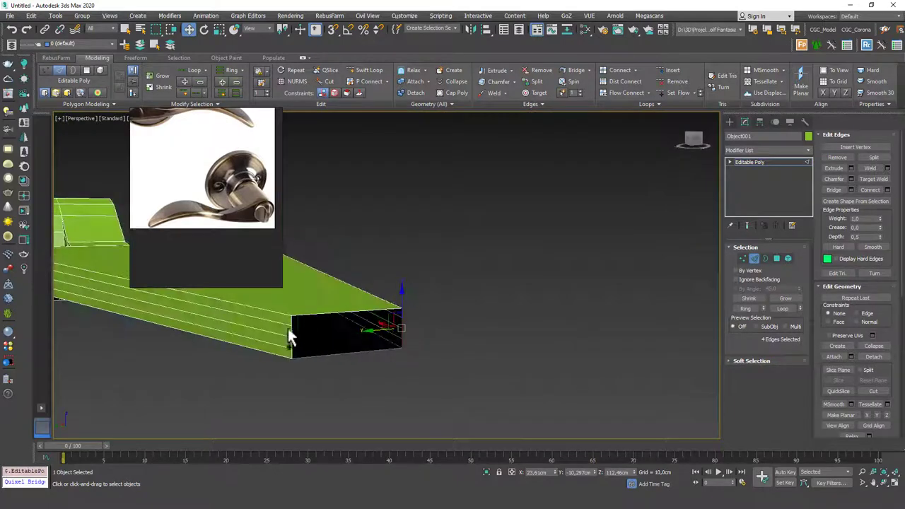
pyautogui.keyDown('ctrl'); pyautogui.click(291, 321); pyautogui.keyUp('ctrl')
pyautogui.keyDown('ctrl'); pyautogui.click(291, 331); pyautogui.keyUp('ctrl')
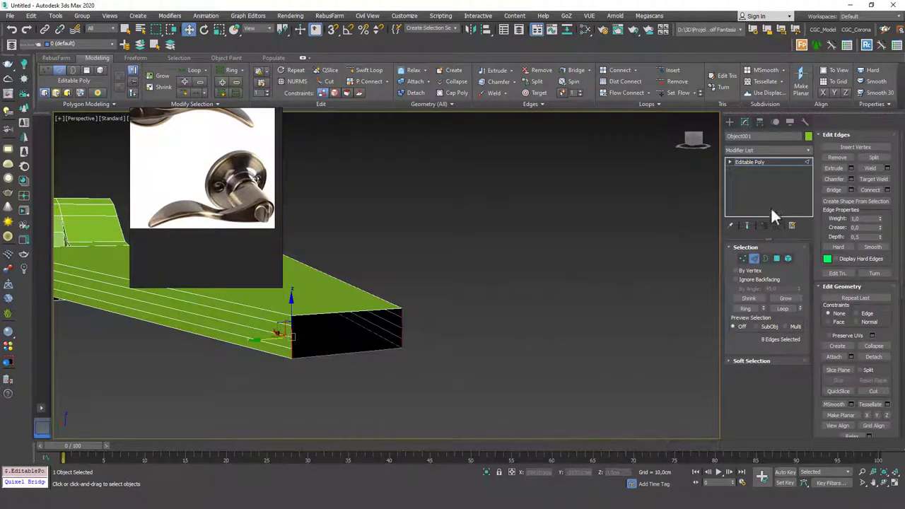
pyautogui.click(834, 190)
# - Scale the vertex loop at the lever's dip taller and raise it by about 0.24 cm in Z
pyautogui.keyDown('alt'); pyautogui.moveTo(396, 297); pyautogui.dragTo(456, 244, button='middle'); pyautogui.keyUp('alt')
pyautogui.scroll(3, 503, 260)
pyautogui.press('1')
pyautogui.moveTo(506, 259); pyautogui.dragTo(452, 310)
pyautogui.keyDown('alt'); pyautogui.moveTo(452, 310); pyautogui.dragTo(460, 303, button='middle'); pyautogui.keyUp('alt')
pyautogui.scroll(-5, 463, 311)
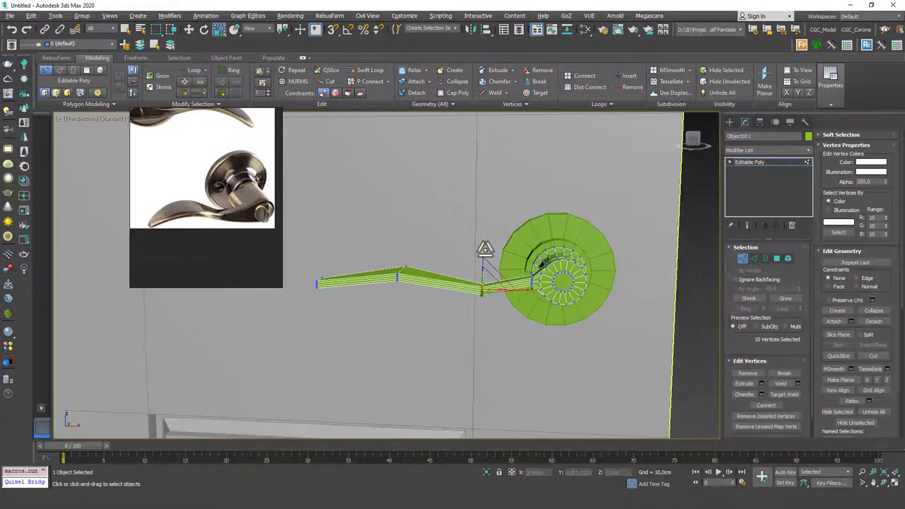
pyautogui.press('w')
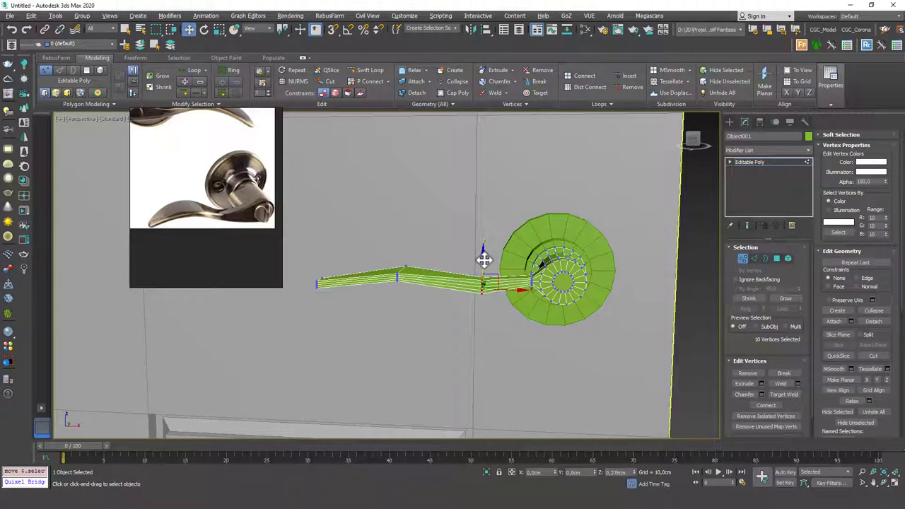
# - Apply a TurboSmooth modifier to the handle and view the smoothed lever
pyautogui.click(773, 163)
pyautogui.click(772, 150)
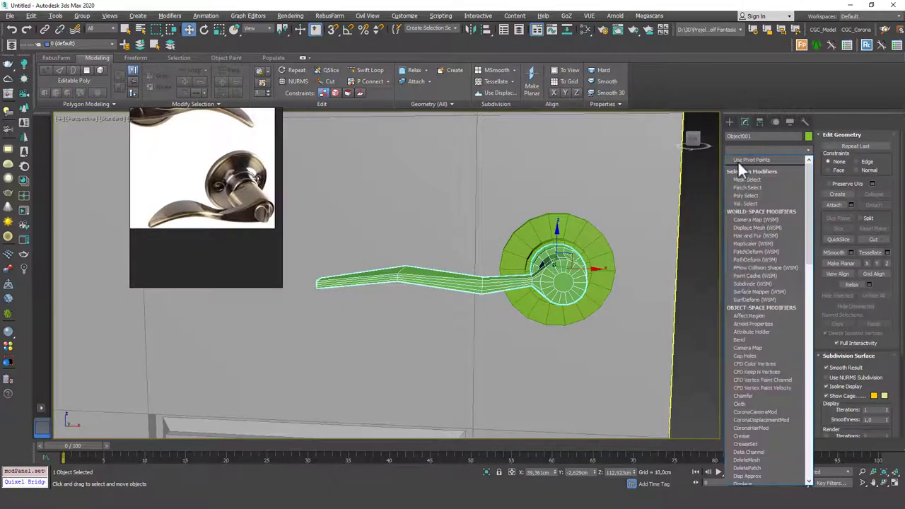
pyautogui.write('tu')
pyautogui.press('Return')
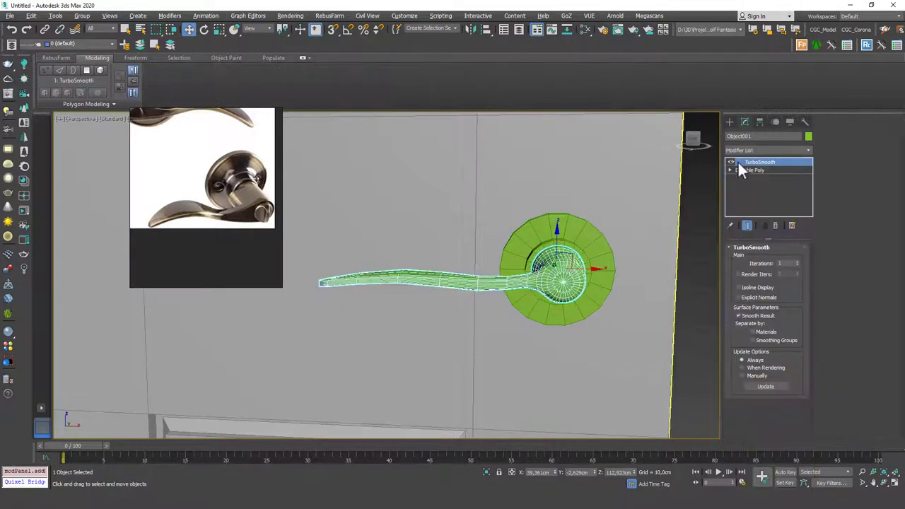
pyautogui.keyDown('alt'); pyautogui.moveTo(573, 297); pyautogui.dragTo(513, 253, button='middle'); pyautogui.keyUp('alt')
# - Return to the handle's base mesh vertices and raise the lever's middle loop by about 0.2 cm in Z
pyautogui.click(761, 168)
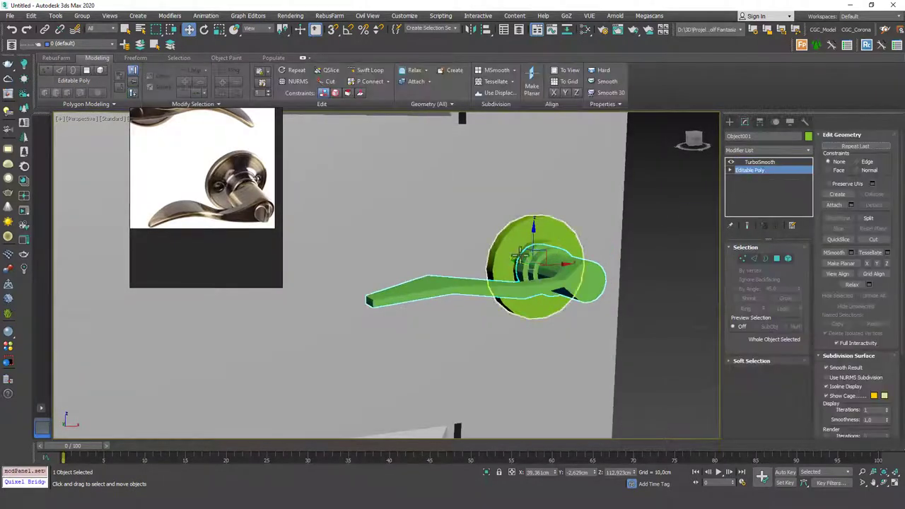
pyautogui.keyDown('alt'); pyautogui.moveTo(599, 280); pyautogui.dragTo(535, 268, button='middle'); pyautogui.keyUp('alt')
pyautogui.press('1')
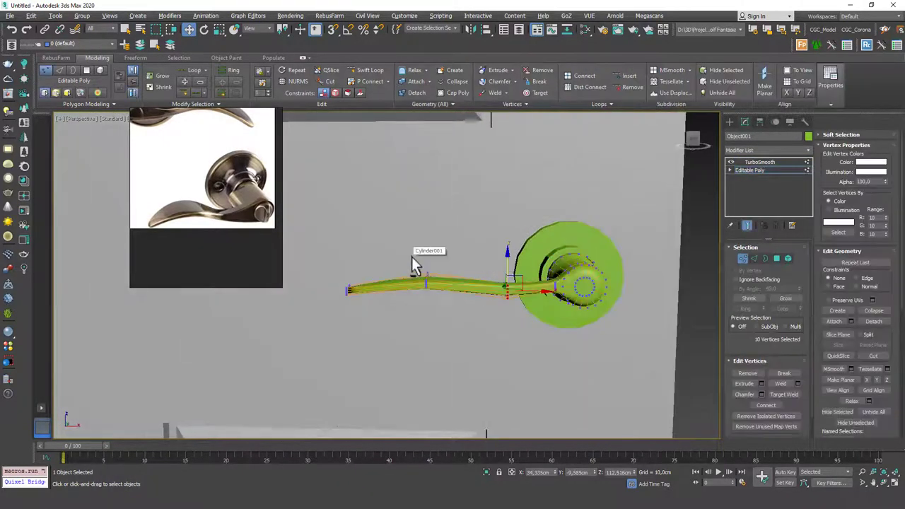
pyautogui.moveTo(409, 252); pyautogui.dragTo(444, 291)
pyautogui.moveTo(426, 254); pyautogui.dragTo(429, 246)
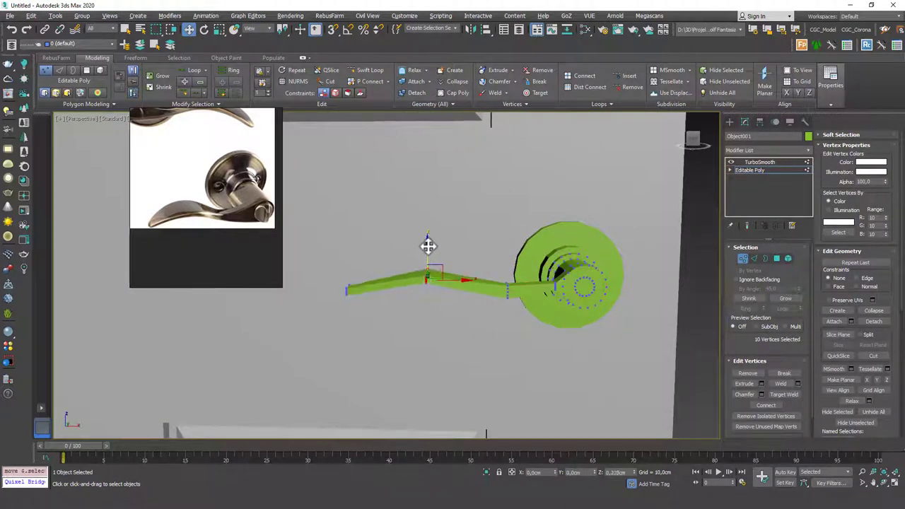
# - Compare the lever with and without smoothing, and raise its middle loop about 0.42 cm more in Z with the smoothed result shown
pyautogui.click(747, 225)
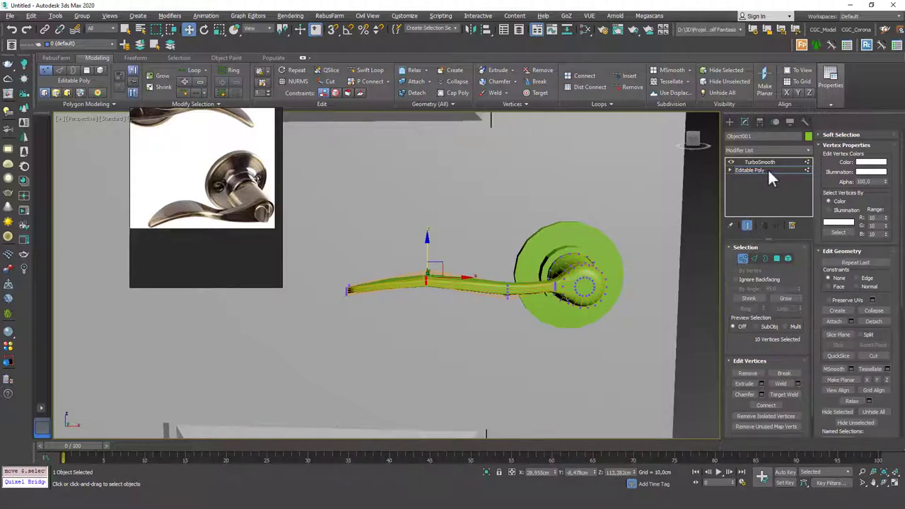
pyautogui.click(747, 226)
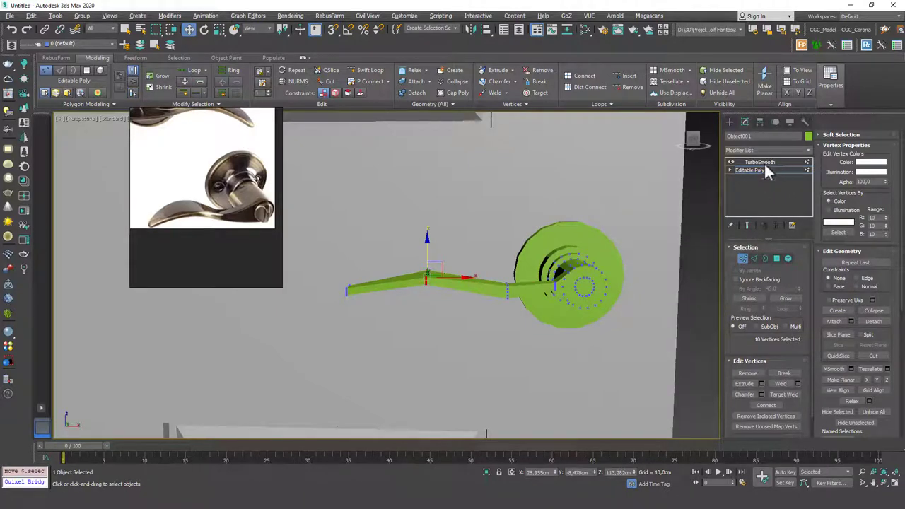
pyautogui.click(747, 225)
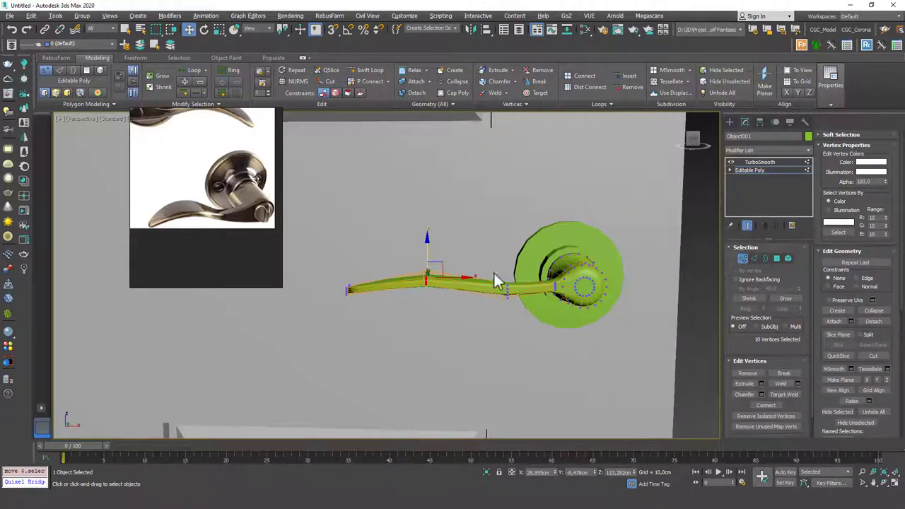
pyautogui.keyDown('alt'); pyautogui.moveTo(495, 279); pyautogui.dragTo(444, 246, button='middle'); pyautogui.keyUp('alt')
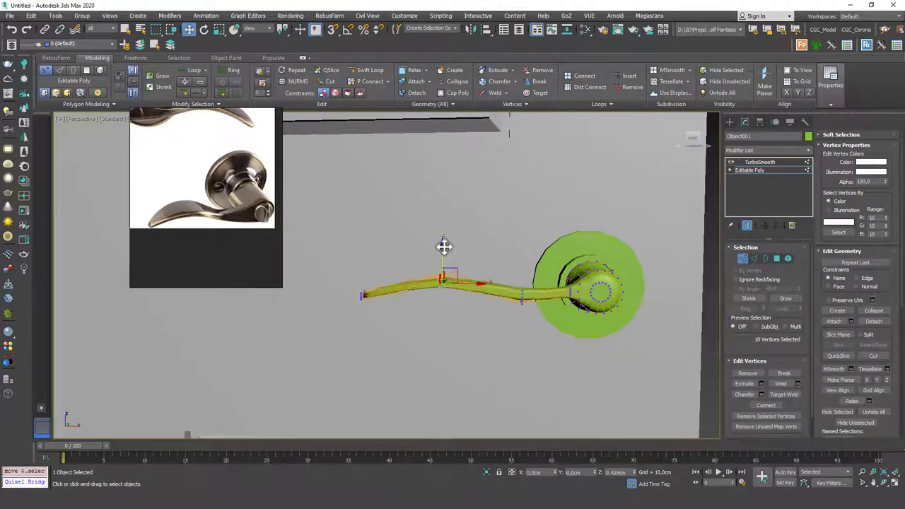
pyautogui.moveTo(443, 246); pyautogui.dragTo(443, 244)
# - Switch the handle's base mesh to edge editing with edged faces shown, and select the lower edge where the lever meets its round end
pyautogui.keyDown('alt'); pyautogui.moveTo(475, 278); pyautogui.dragTo(508, 269, button='middle'); pyautogui.keyUp('alt')
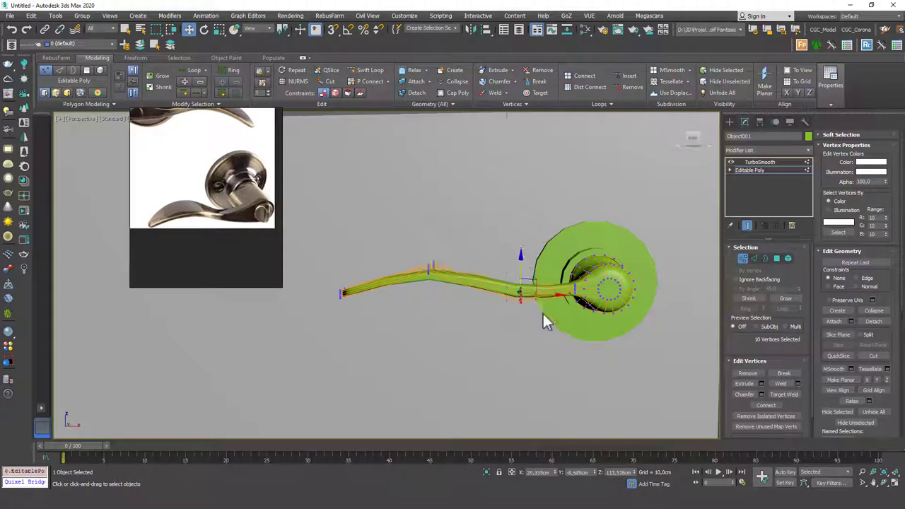
pyautogui.scroll(5, 542, 312)
pyautogui.keyDown('alt'); pyautogui.moveTo(518, 277); pyautogui.dragTo(503, 263, button='middle'); pyautogui.keyUp('alt')
pyautogui.press('2')
pyautogui.press('F3')
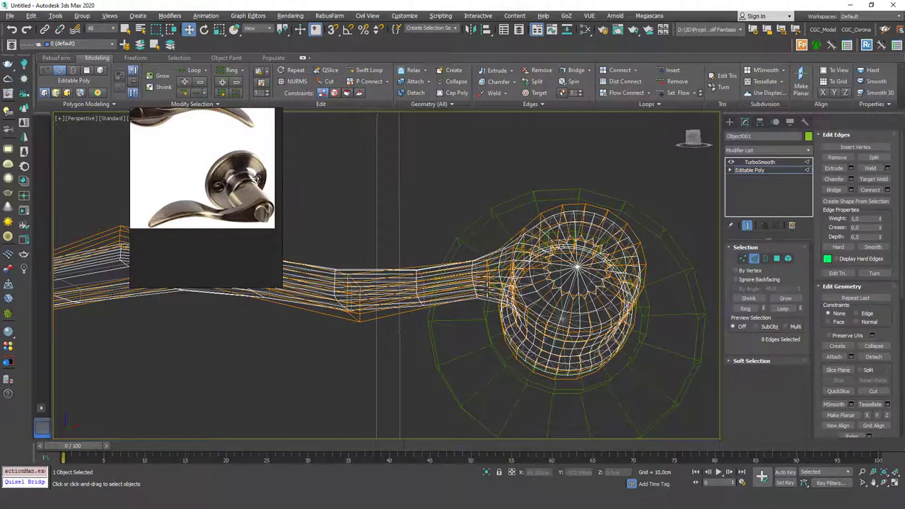
pyautogui.press('F3')
pyautogui.press('F4')
pyautogui.keyDown('alt'); pyautogui.moveTo(489, 288); pyautogui.dragTo(494, 281, button='middle'); pyautogui.keyUp('alt')
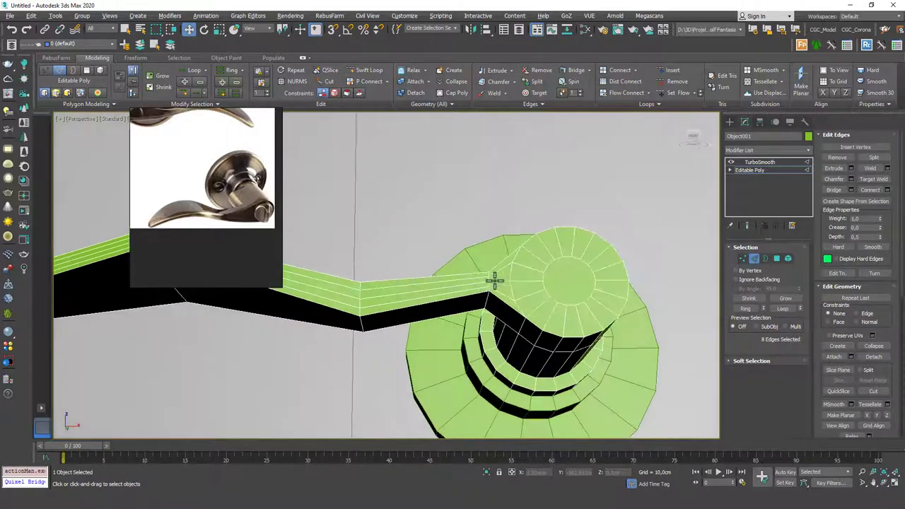
pyautogui.click(486, 301)
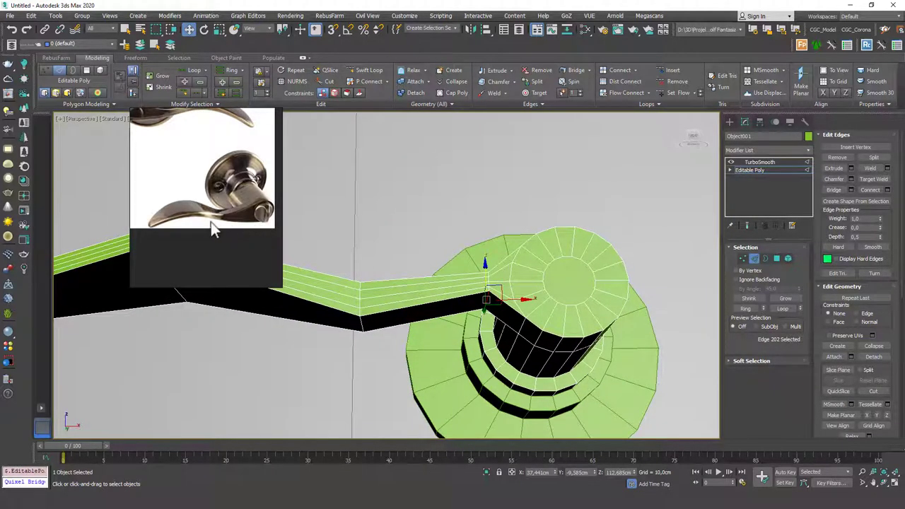
# - Move the lower edge at the junction of lever and round end slightly downward, checking it against the smoothed result
pyautogui.hotkey('ctrl', 'e')
pyautogui.moveTo(499, 284)
pyautogui.mouseDown()
pyautogui.moveTo(485, 313)
pyautogui.moveTo(493, 295)
pyautogui.mouseUp()
pyautogui.rightClick(493, 295)
pyautogui.keyDown('alt'); pyautogui.moveTo(494, 287); pyautogui.dragTo(493, 295, button='middle'); pyautogui.keyUp('alt')
pyautogui.press('F3')
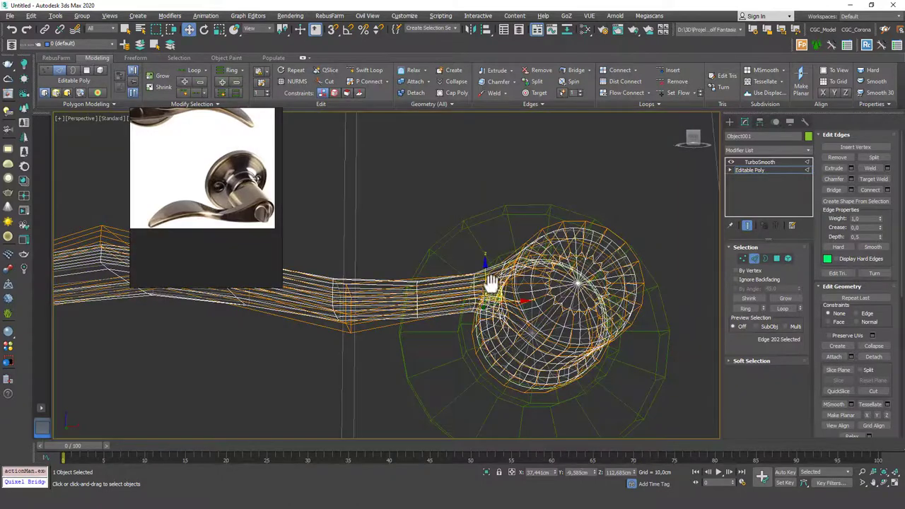
pyautogui.press('F3')
pyautogui.scroll(10, 490, 285)
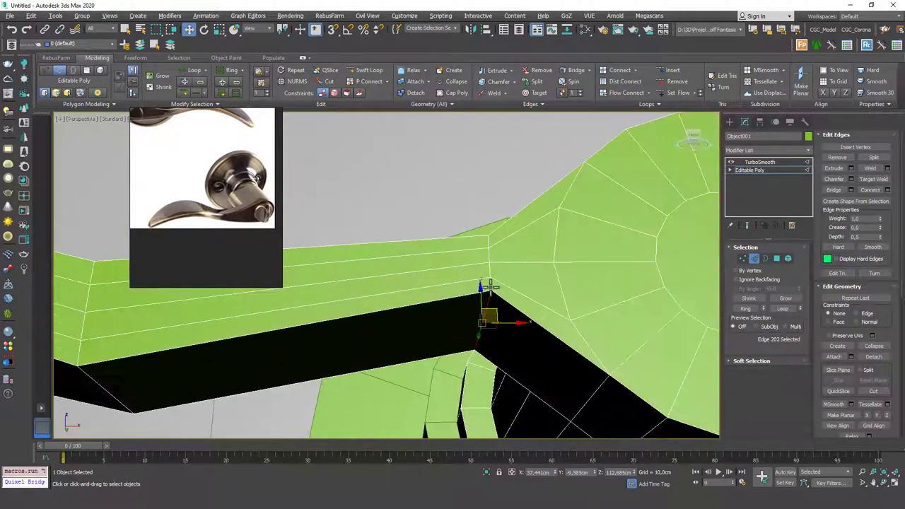
pyautogui.keyDown('ctrl'); pyautogui.click(484, 292); pyautogui.keyUp('ctrl')
pyautogui.keyDown('alt'); pyautogui.moveTo(483, 292); pyautogui.dragTo(459, 270, button='middle'); pyautogui.keyUp('alt')
pyautogui.scroll(-6, 443, 280)
pyautogui.hotkey('ctrl', 'q')
pyautogui.moveTo(509, 258); pyautogui.dragTo(502, 289)
# - Shift the lower junction edge about -0.08 cm in X and -0.18 cm in Z with the smoothed result shown
pyautogui.moveTo(505, 289)
pyautogui.keyDown('alt'); pyautogui.mouseDown(button='middle')
pyautogui.moveTo(519, 259)
pyautogui.moveTo(515, 289)
pyautogui.mouseUp(button='middle'); pyautogui.keyUp('alt')
pyautogui.scroll(6, 519, 263)
pyautogui.hotkey('ctrl', 'q')
pyautogui.scroll(-6, 511, 274)
pyautogui.click(513, 275)
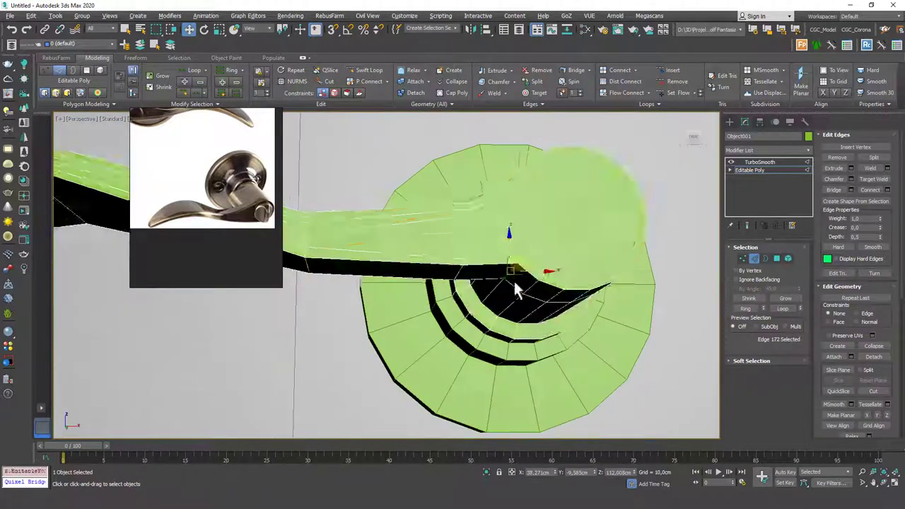
pyautogui.hotkey('ctrl', 'q')
pyautogui.moveTo(525, 260); pyautogui.dragTo(523, 269)
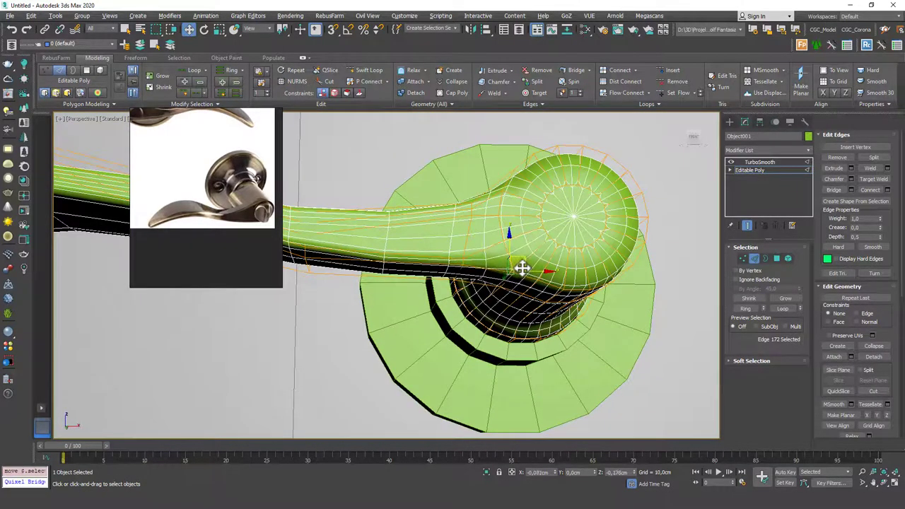
# - Compare the handle with and without smoothing, and examine the lever's shape from an angle with edged faces hidden
pyautogui.scroll(-4, 500, 284)
pyautogui.keyDown('alt'); pyautogui.moveTo(503, 266); pyautogui.dragTo(492, 281, button='middle'); pyautogui.keyUp('alt')
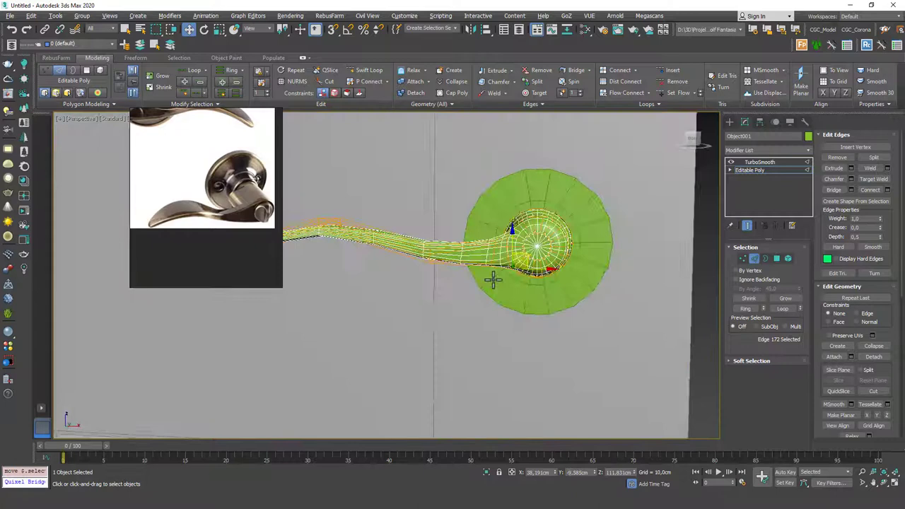
pyautogui.click(747, 225)
pyautogui.click(747, 225)
pyautogui.click(747, 226)
pyautogui.click(747, 225)
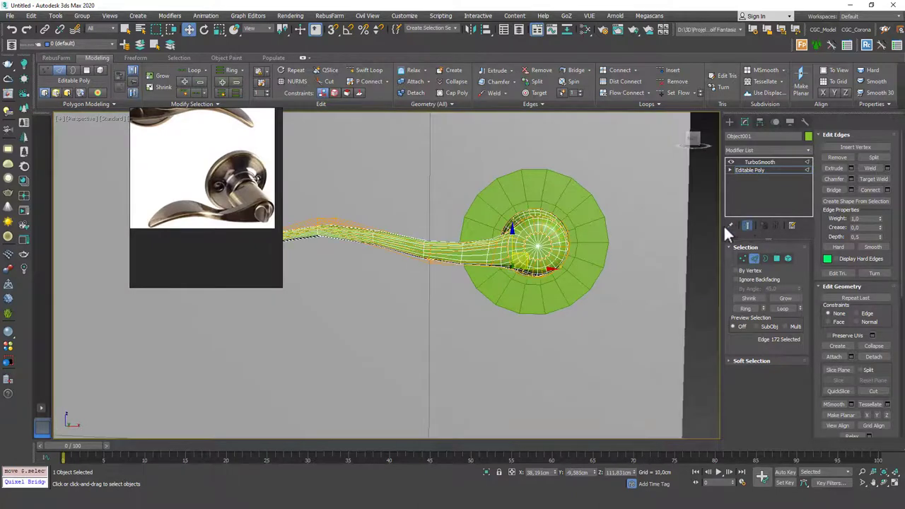
pyautogui.keyDown('alt'); pyautogui.moveTo(441, 270); pyautogui.dragTo(558, 228, button='middle'); pyautogui.keyUp('alt')
pyautogui.press('F4')
pyautogui.scroll(-4, 486, 262)
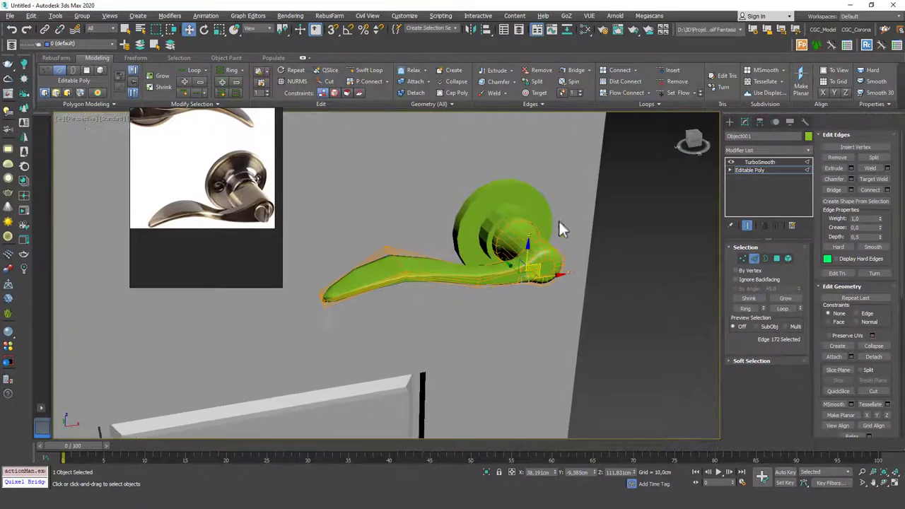
# - Change the lever handle's object color to the grey custom color
pyautogui.click(808, 136)
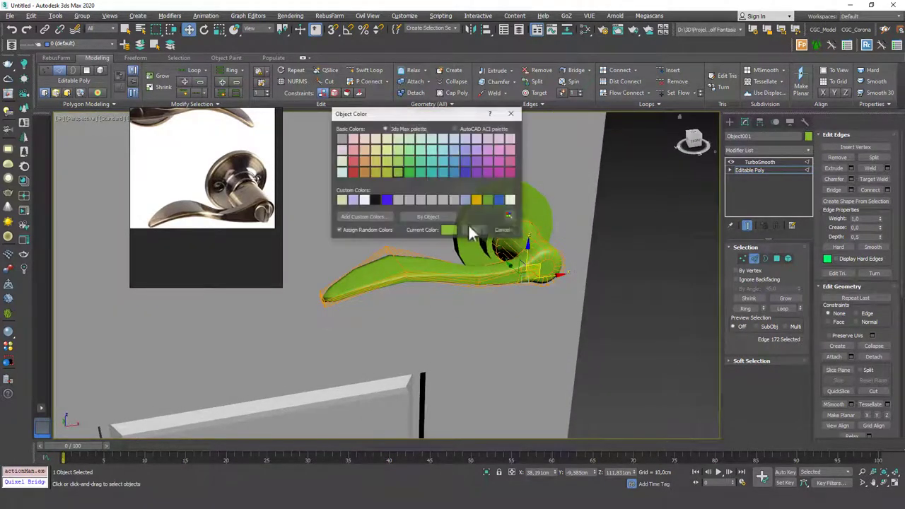
pyautogui.click(454, 201)
pyautogui.click(482, 231)
pyautogui.moveTo(501, 241); pyautogui.dragTo(519, 247, button='middle')
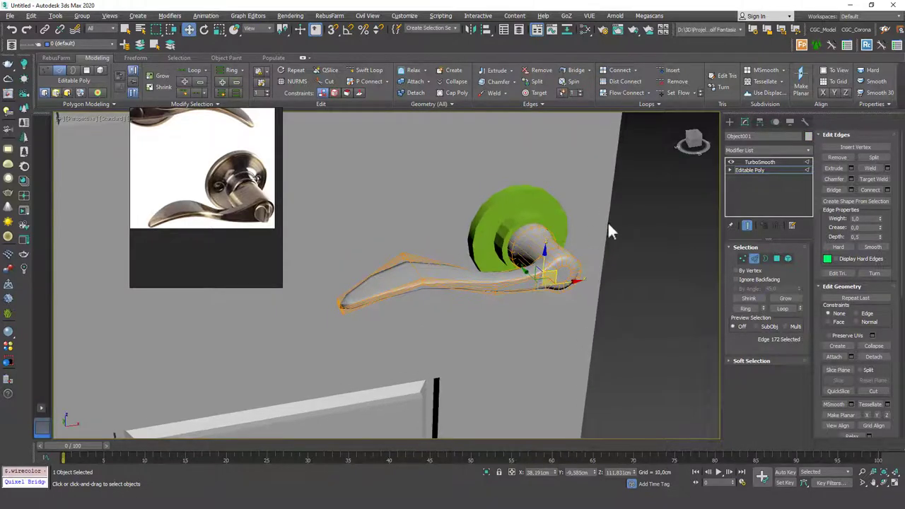
# - Give the round backplate cylinder the same grey custom object color
pyautogui.click(589, 218)
pyautogui.click(558, 209)
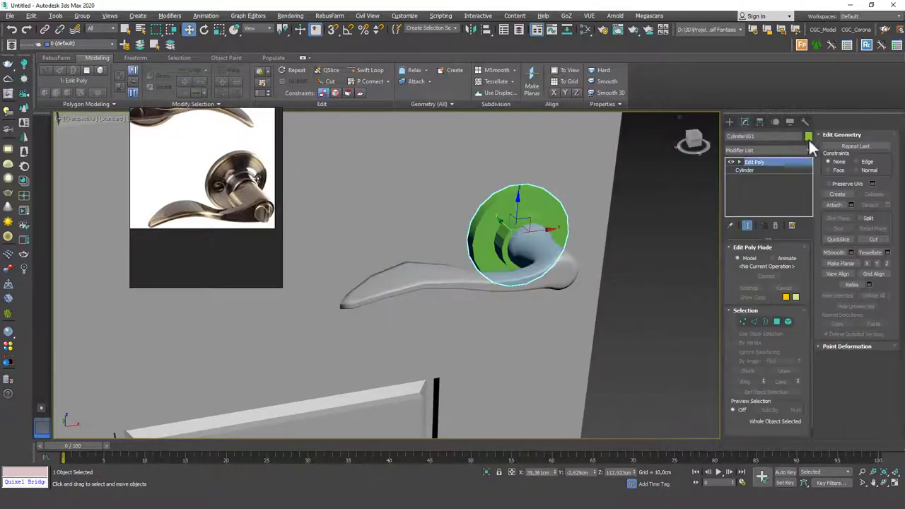
pyautogui.click(808, 136)
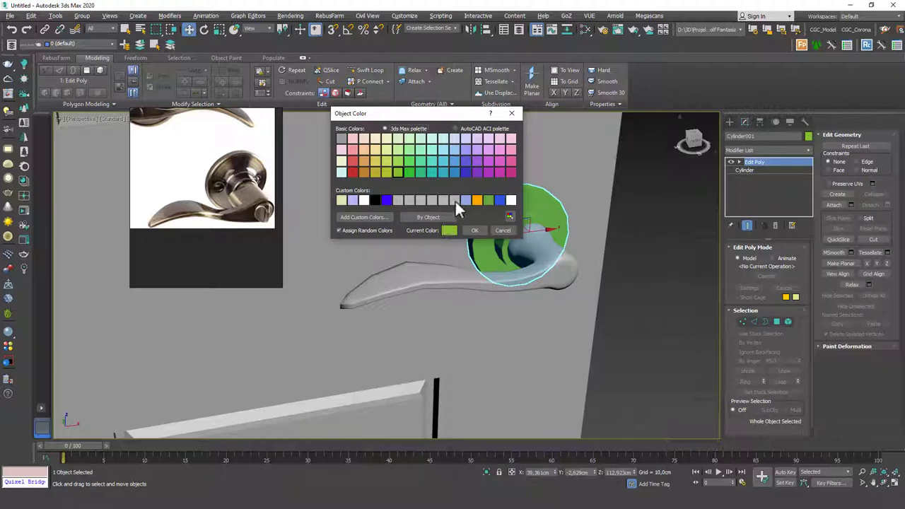
pyautogui.click(454, 200)
pyautogui.click(474, 230)
pyautogui.keyDown('alt'); pyautogui.moveTo(488, 237); pyautogui.dragTo(554, 262, button='middle'); pyautogui.keyUp('alt')
# - Raise the lever handle's TurboSmooth iterations to 2 and deselect it
pyautogui.click(554, 261)
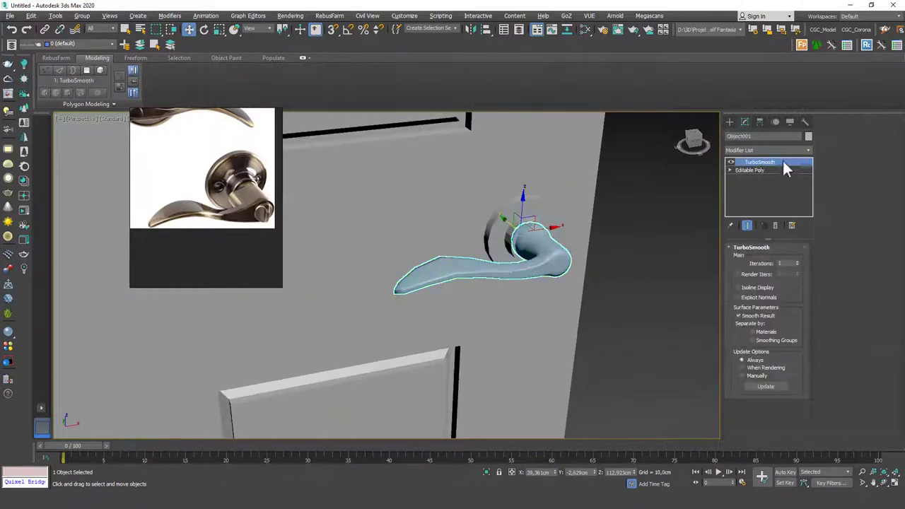
pyautogui.click(798, 261)
pyautogui.click(614, 239)
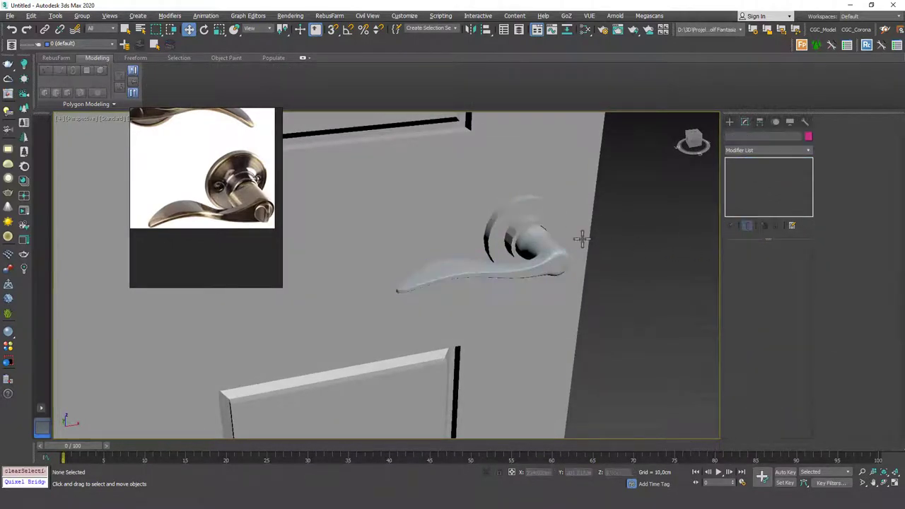
pyautogui.moveTo(531, 242)
pyautogui.keyDown('alt'); pyautogui.mouseDown(button='middle')
pyautogui.moveTo(515, 241)
pyautogui.moveTo(524, 226)
pyautogui.mouseUp(button='middle'); pyautogui.keyUp('alt')
# - Add a Chamfer modifier to the round backplate and adjust its chamfer amount
pyautogui.click(525, 226)
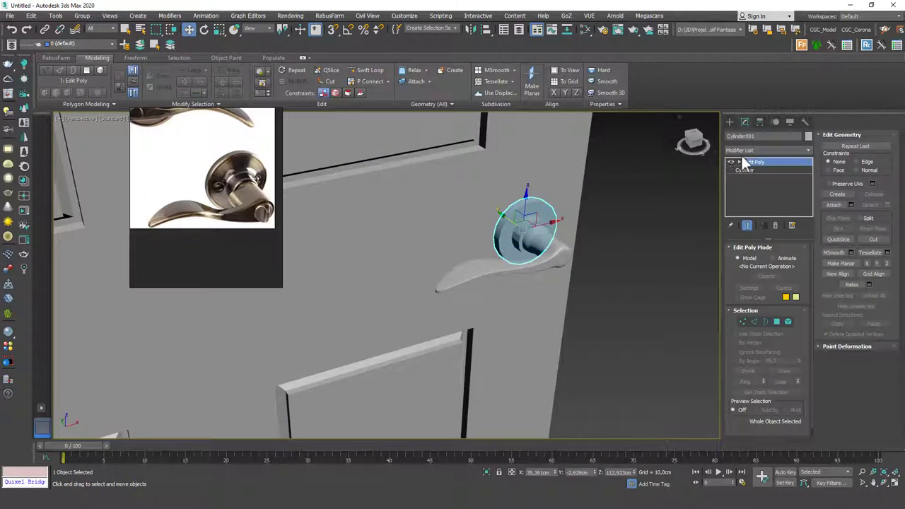
pyautogui.click(749, 152)
pyautogui.write('ch')
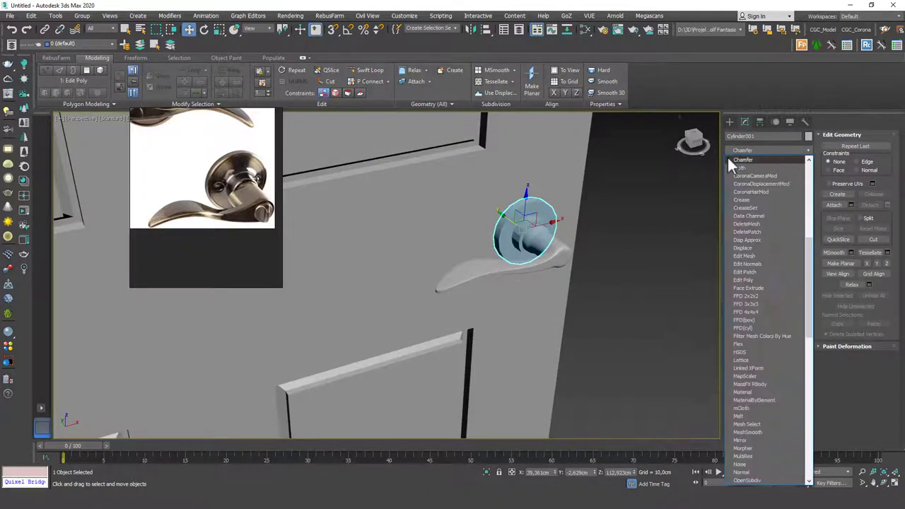
pyautogui.press('Return')
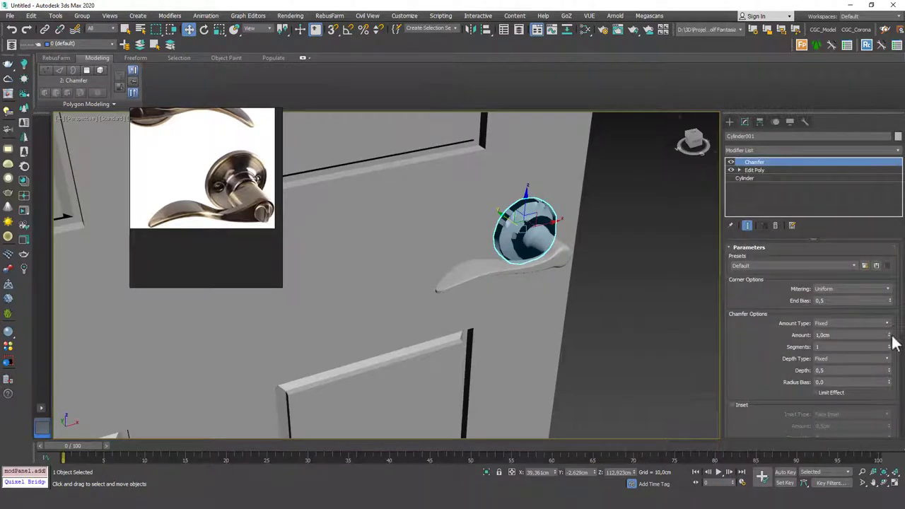
pyautogui.moveTo(889, 335); pyautogui.dragTo(887, 320)
# - Set the backplate chamfer's minimum angle to about 58.4 and check the chamfered backplate on the door
pyautogui.scroll(-5, 867, 328)
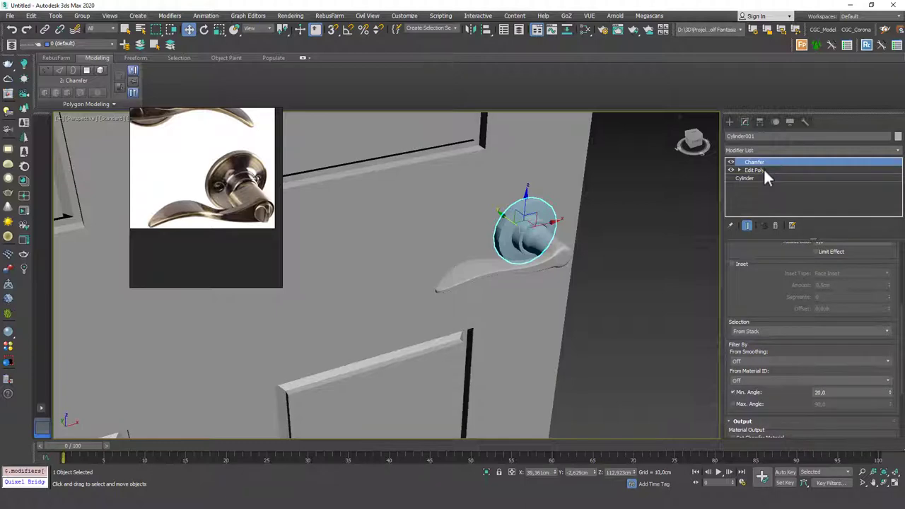
pyautogui.scroll(-2, 773, 289)
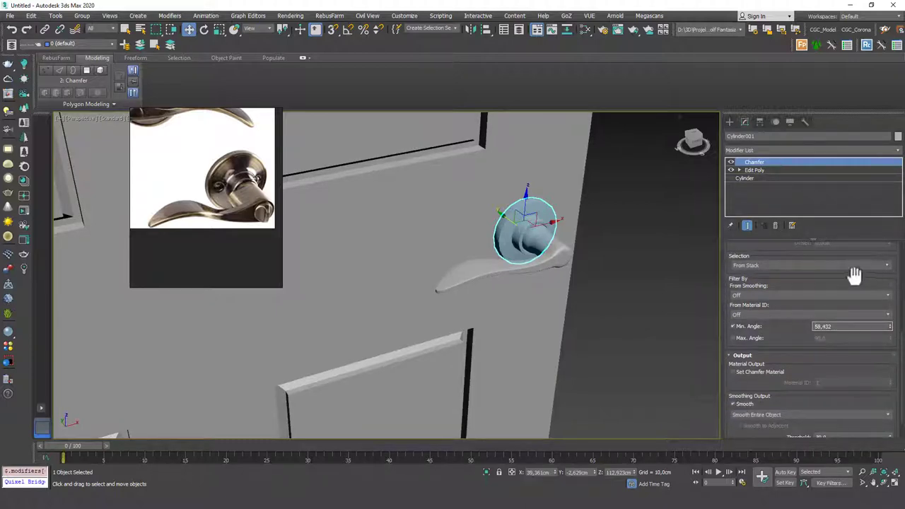
pyautogui.keyDown('alt'); pyautogui.moveTo(597, 236); pyautogui.dragTo(602, 214, button='middle'); pyautogui.keyUp('alt')
pyautogui.click(603, 215)
pyautogui.scroll(-4, 570, 250)
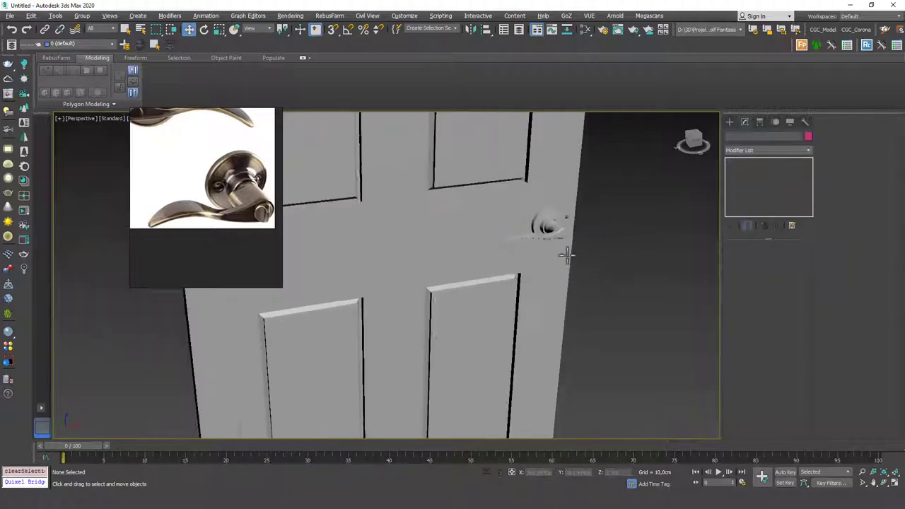
pyautogui.keyDown('alt'); pyautogui.moveTo(567, 254); pyautogui.dragTo(566, 252, button='middle'); pyautogui.keyUp('alt')
pyautogui.scroll(8, 576, 255)
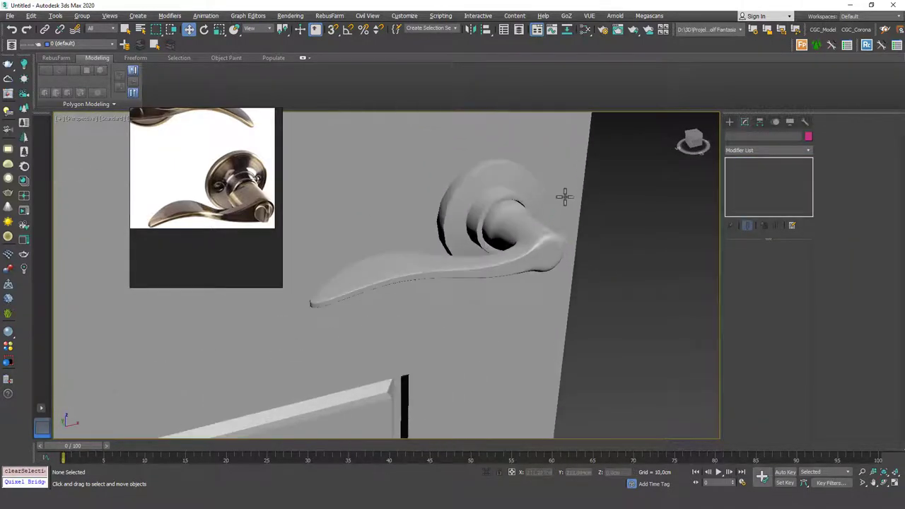
# - Select the vertices of the lever and the neck's outer end, and move them along Y farther from the door
pyautogui.click(559, 253)
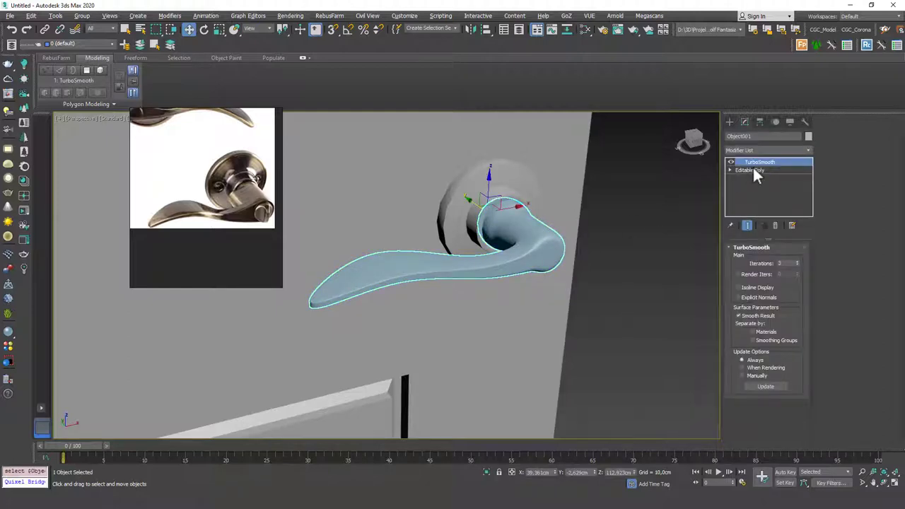
pyautogui.click(752, 170)
pyautogui.keyDown('alt'); pyautogui.moveTo(484, 222); pyautogui.dragTo(543, 233, button='middle'); pyautogui.keyUp('alt')
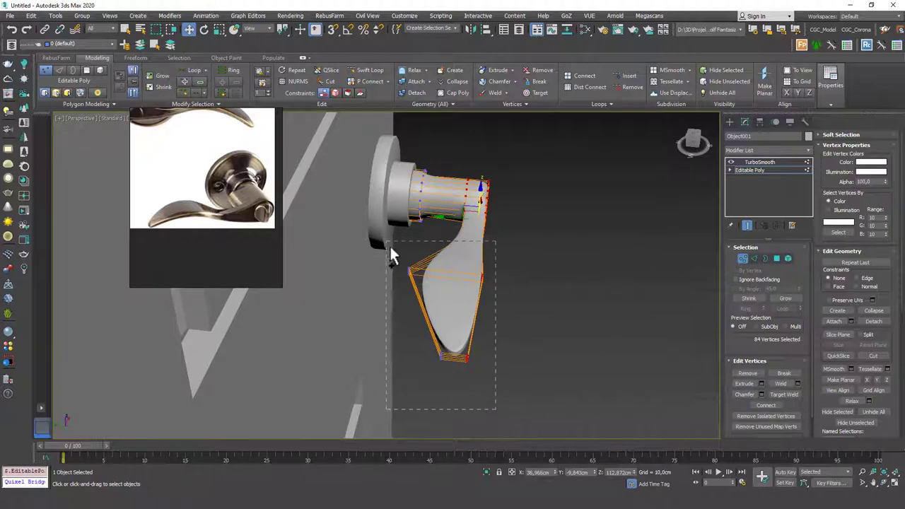
pyautogui.moveTo(450, 229); pyautogui.dragTo(457, 229)
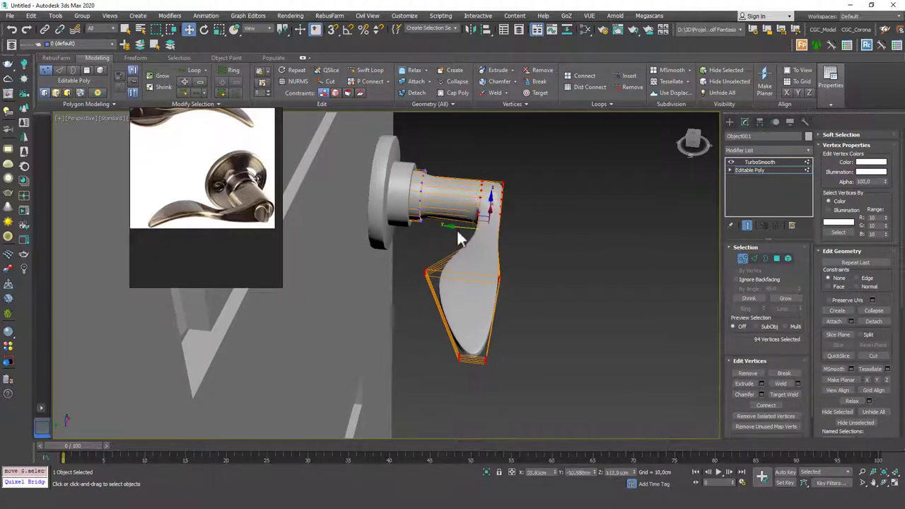
pyautogui.keyDown('alt'); pyautogui.moveTo(456, 229); pyautogui.dragTo(535, 238, button='middle'); pyautogui.keyUp('alt')
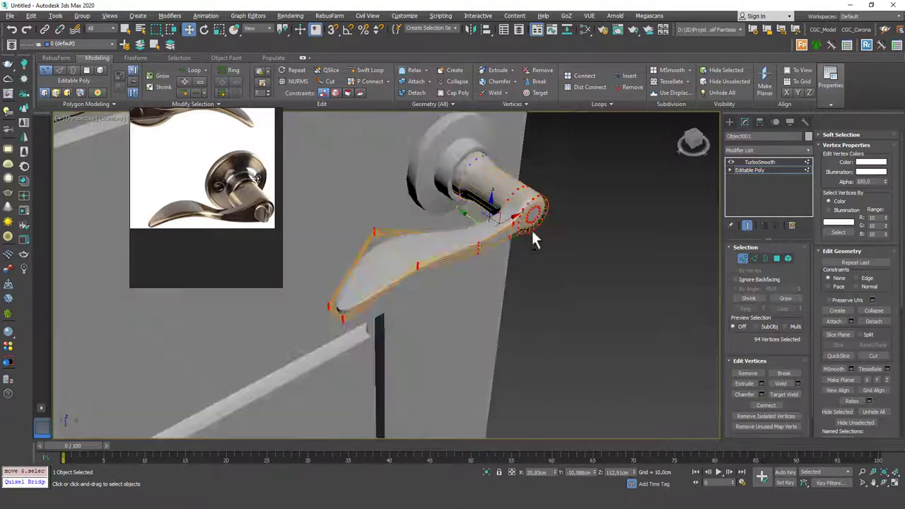
# - Connect the ring of edges along the handle's neck with 2 segments and a pinch of 91, and return to the TurboSmooth level
pyautogui.scroll(5, 460, 182)
pyautogui.press('2')
pyautogui.doubleClick(459, 186)
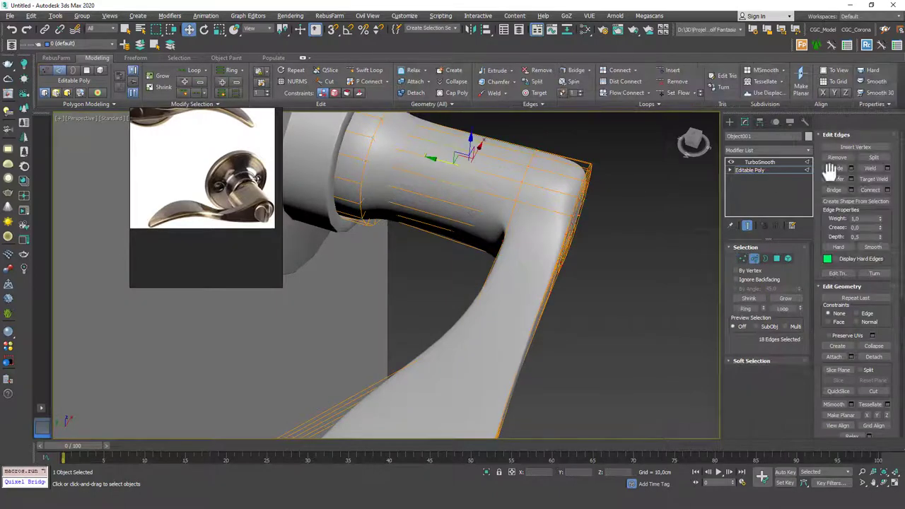
pyautogui.click(887, 190)
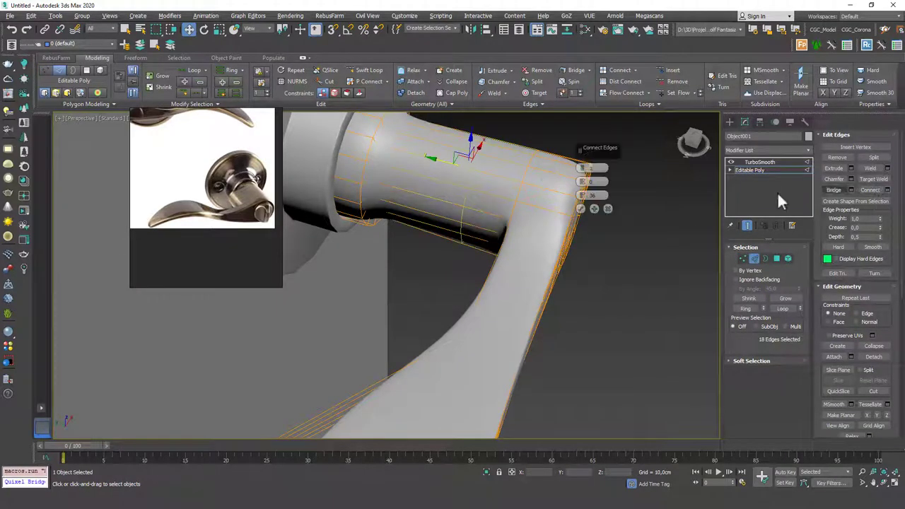
pyautogui.rightClick(582, 195)
pyautogui.hotkey('ctrl', 'e')
pyautogui.moveTo(578, 149); pyautogui.dragTo(576, 100)
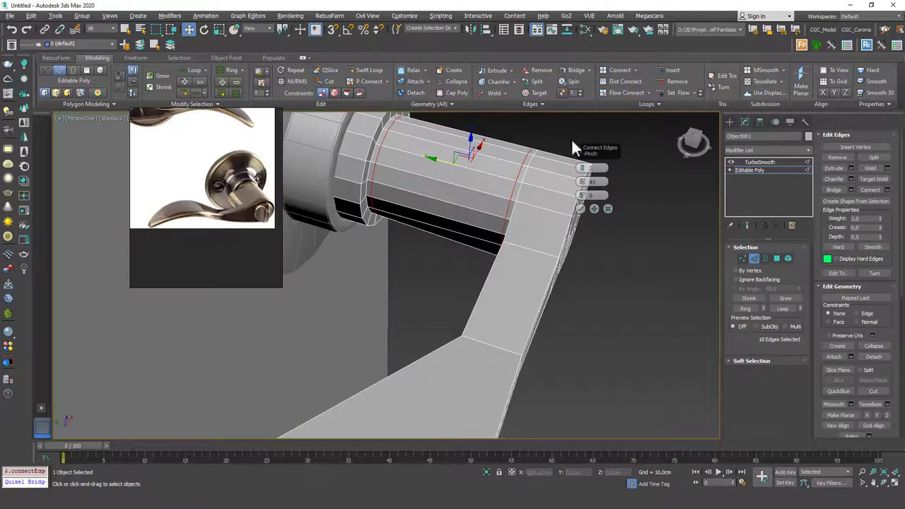
pyautogui.click(580, 209)
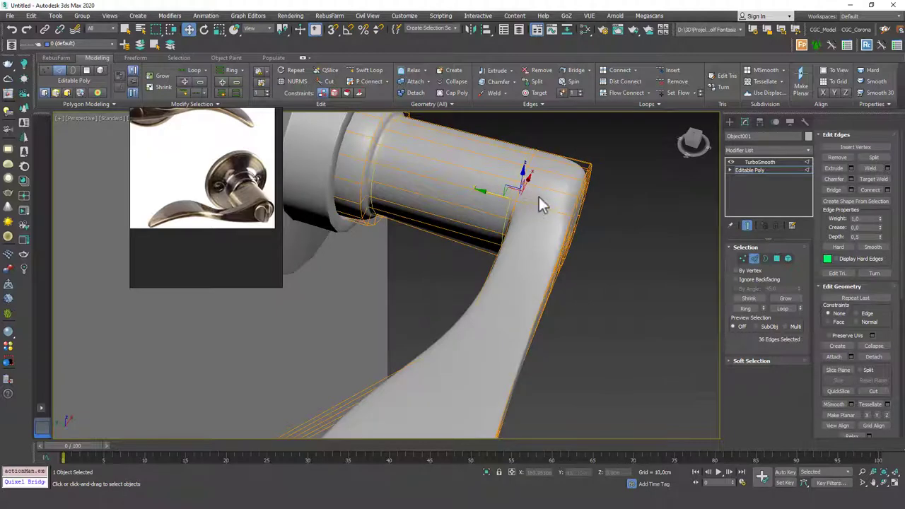
pyautogui.scroll(-5, 538, 197)
pyautogui.keyDown('alt'); pyautogui.moveTo(539, 197); pyautogui.dragTo(588, 216, button='middle'); pyautogui.keyUp('alt')
pyautogui.click(758, 163)
pyautogui.click(591, 215)
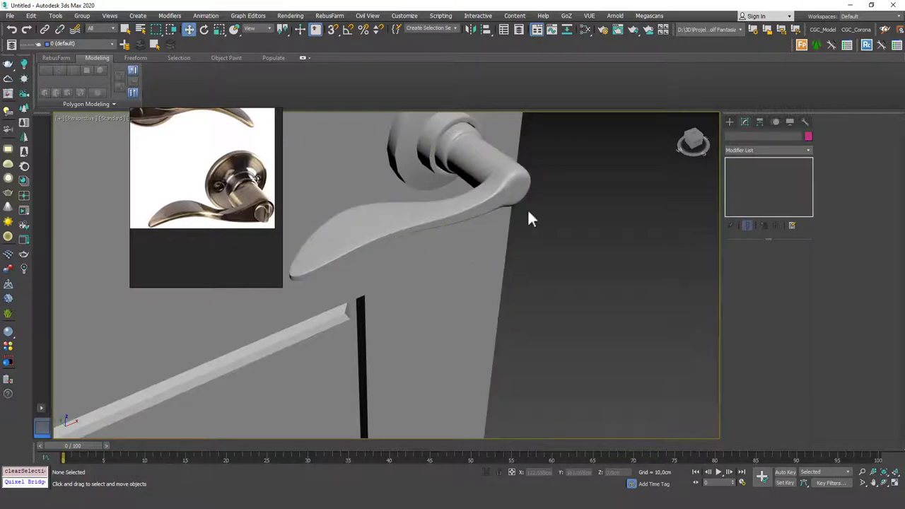
# - Select the lever handle, enter its Editable Poly edge level, and pick the edge beneath the joint between lever and neck
pyautogui.scroll(-10, 459, 212)
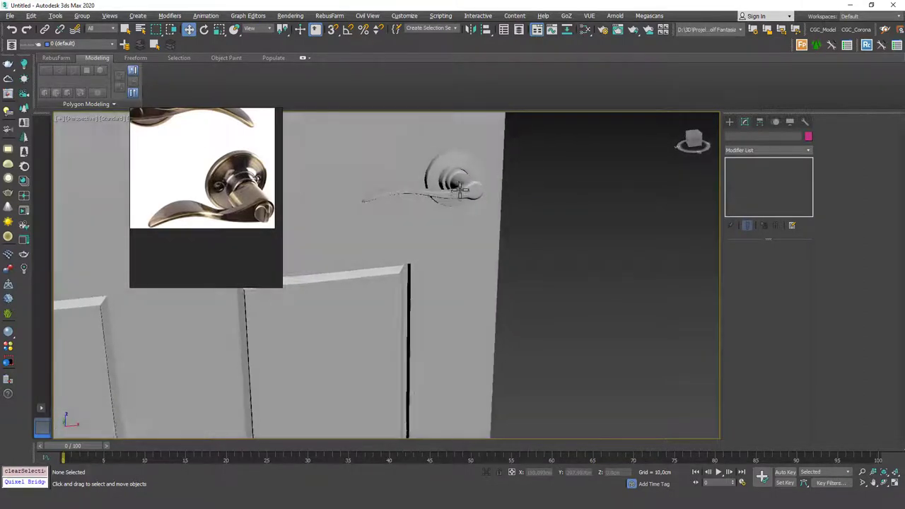
pyautogui.scroll(1, 453, 191)
pyautogui.click(468, 194)
pyautogui.scroll(8, 475, 203)
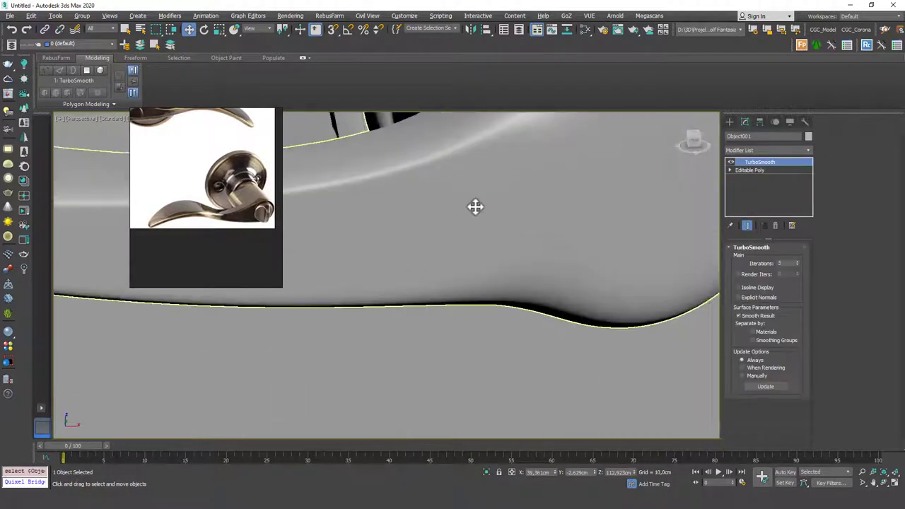
pyautogui.scroll(-4, 473, 206)
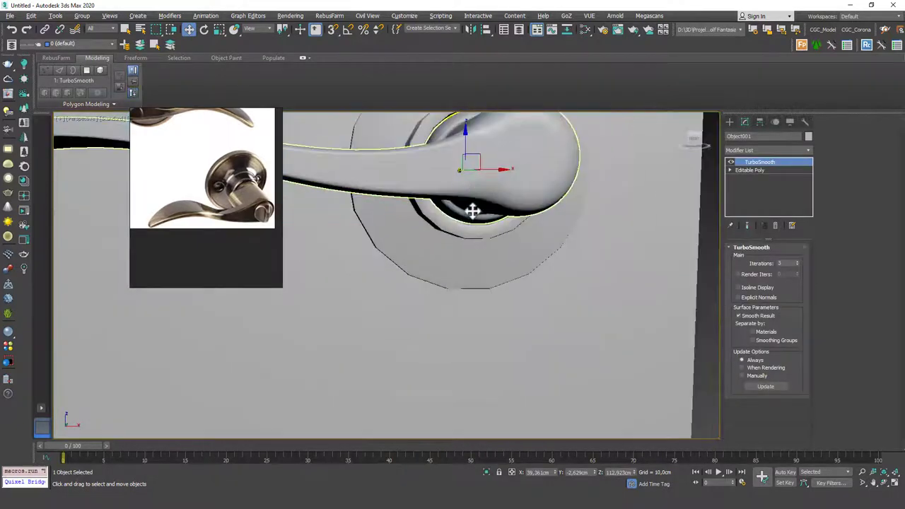
pyautogui.click(747, 170)
pyautogui.hotkey('shift', 'e')
pyautogui.press('F4')
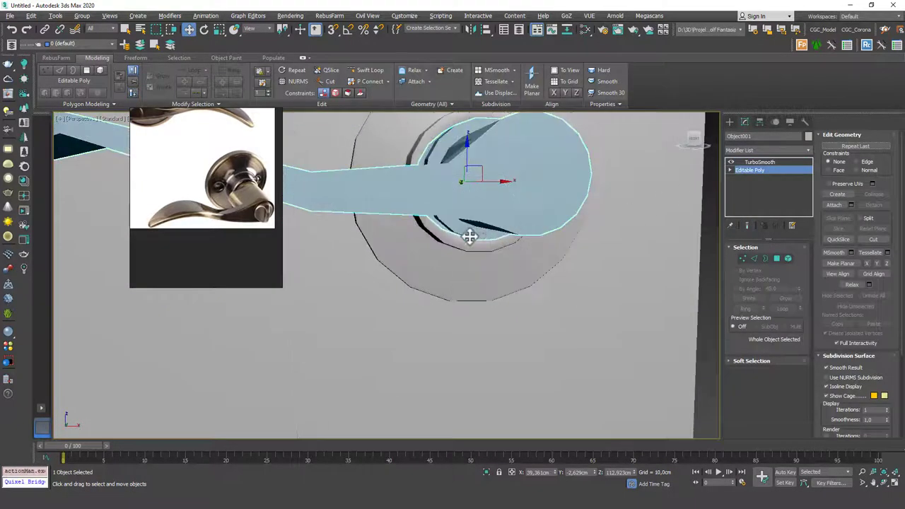
pyautogui.press('F4')
pyautogui.keyDown('alt'); pyautogui.moveTo(468, 236); pyautogui.dragTo(523, 167, button='middle'); pyautogui.keyUp('alt')
pyautogui.press('2')
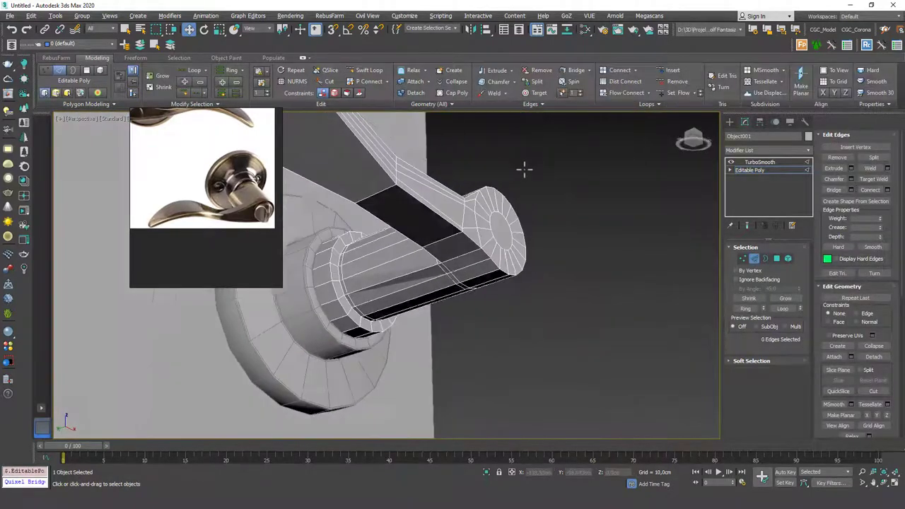
pyautogui.click(458, 256)
pyautogui.keyDown('alt'); pyautogui.moveTo(458, 257); pyautogui.dragTo(438, 233, button='middle'); pyautogui.keyUp('alt')
# - Move the vertex below the lever's joint about 0.55 cm down, then nudge it slightly up together with the vertex behind it
pyautogui.hotkey('shift', 'e')
pyautogui.press('F4')
pyautogui.scroll(1, 474, 245)
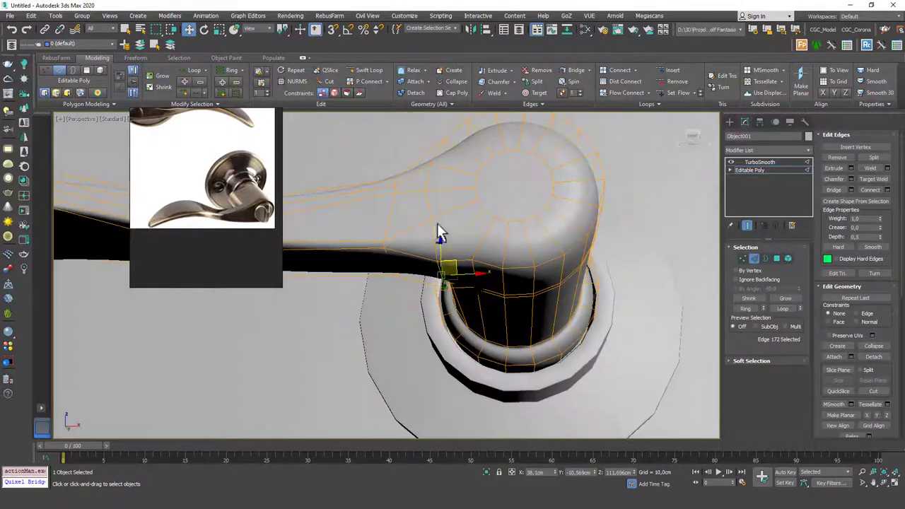
pyautogui.press('1')
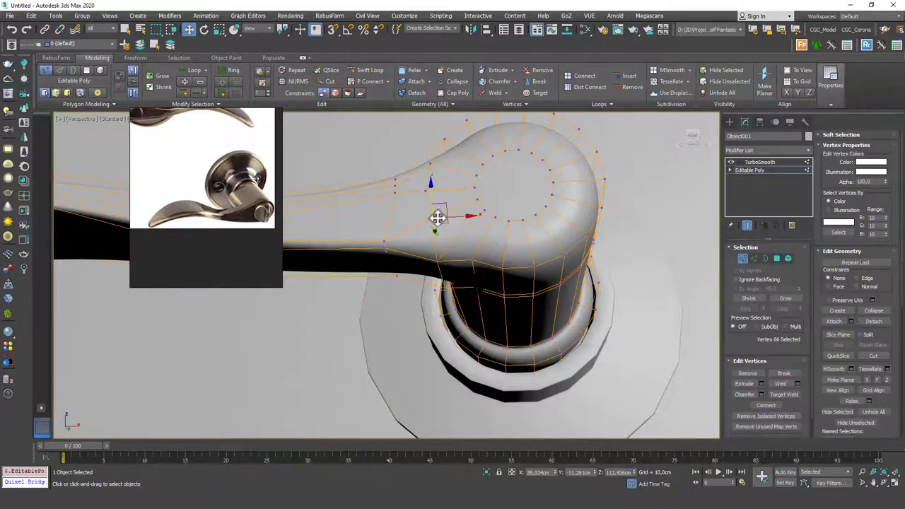
pyautogui.moveTo(444, 205); pyautogui.dragTo(449, 236)
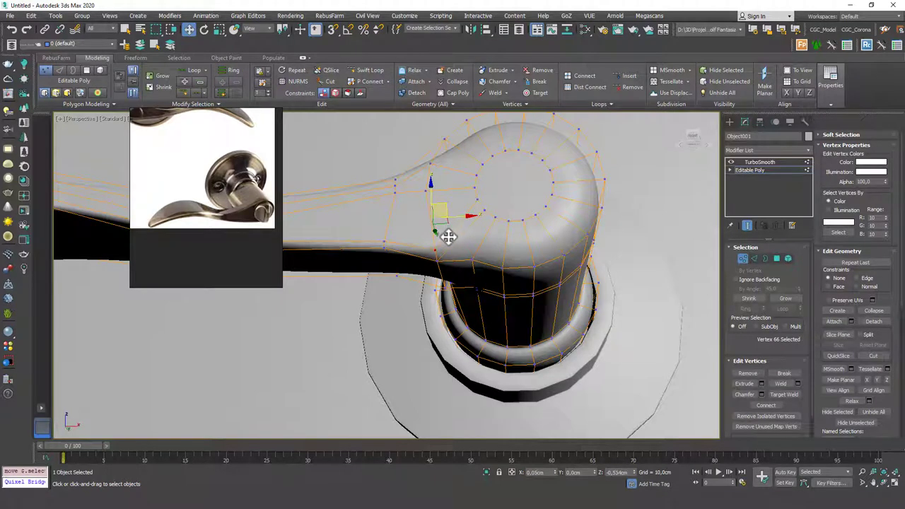
pyautogui.keyDown('alt'); pyautogui.moveTo(448, 237); pyautogui.dragTo(439, 261, button='middle'); pyautogui.keyUp('alt')
pyautogui.keyDown('ctrl'); pyautogui.click(436, 263); pyautogui.keyUp('ctrl')
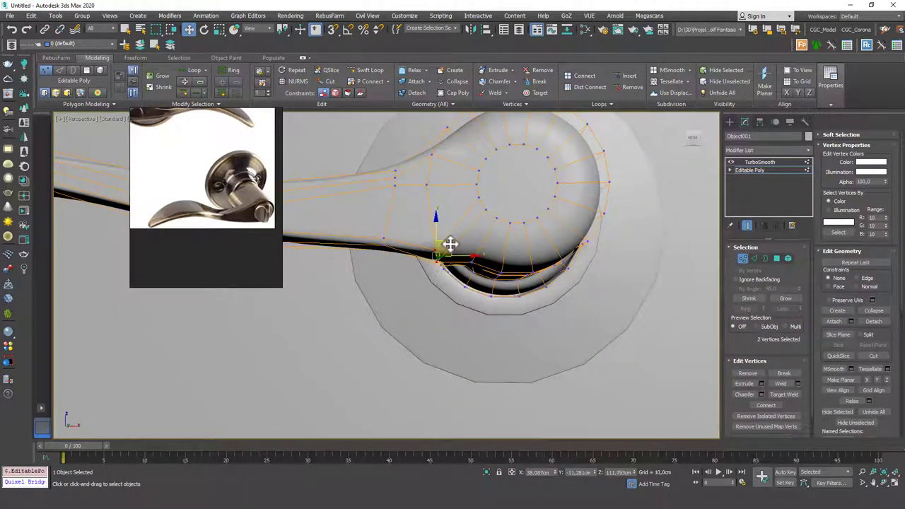
pyautogui.moveTo(450, 245); pyautogui.dragTo(451, 238)
# - Adjust the neighbouring edge on the underside of the lever's round end and inspect the smoothed mesh there
pyautogui.keyDown('alt'); pyautogui.moveTo(479, 263); pyautogui.dragTo(472, 268, button='middle'); pyautogui.keyUp('alt')
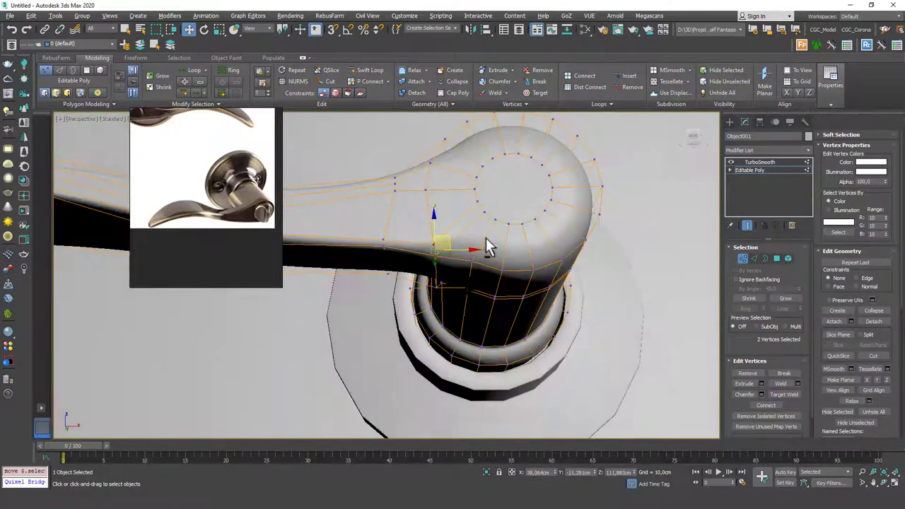
pyautogui.press('2')
pyautogui.moveTo(470, 287); pyautogui.dragTo(482, 264)
pyautogui.moveTo(474, 269)
pyautogui.keyDown('alt'); pyautogui.mouseDown(button='middle')
pyautogui.moveTo(438, 303)
pyautogui.moveTo(431, 299)
pyautogui.moveTo(476, 295)
pyautogui.moveTo(469, 265)
pyautogui.moveTo(483, 270)
pyautogui.mouseUp(button='middle'); pyautogui.keyUp('alt')
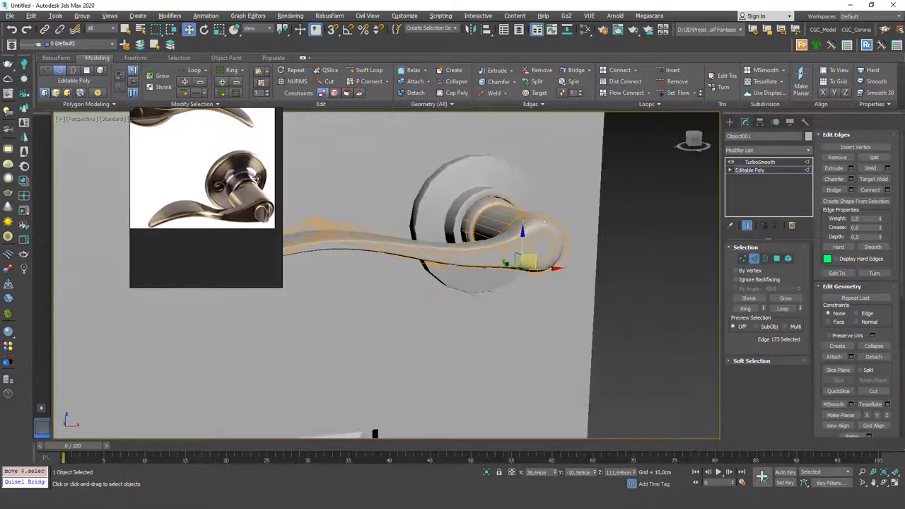
pyautogui.scroll(2, 504, 244)
pyautogui.press('F4')
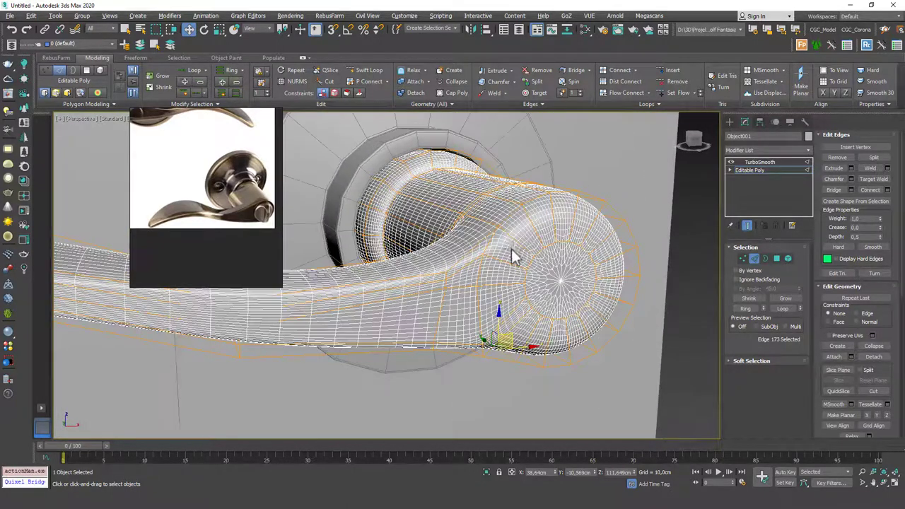
pyautogui.press('F4')
# - Switch the handle to polygon selection without the smoothed result, enable selection by angle, and pick the lever's round end face
pyautogui.press('4')
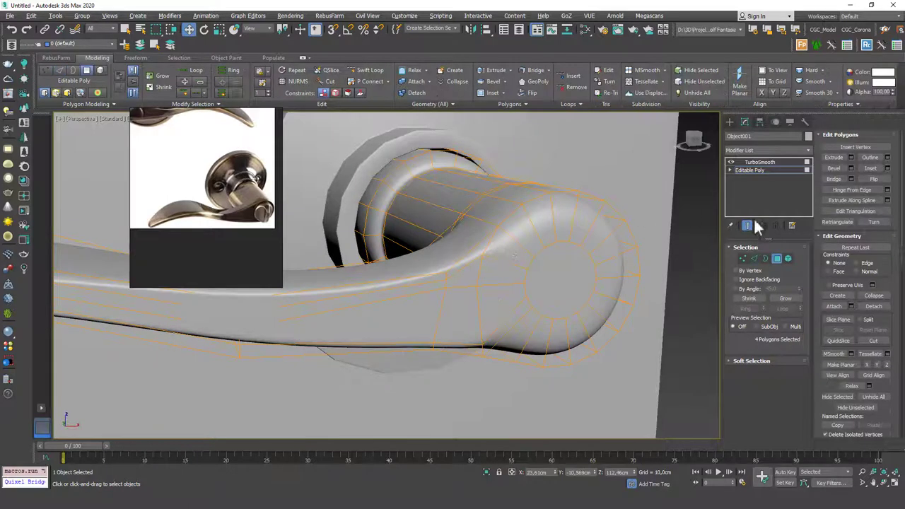
pyautogui.click(750, 288)
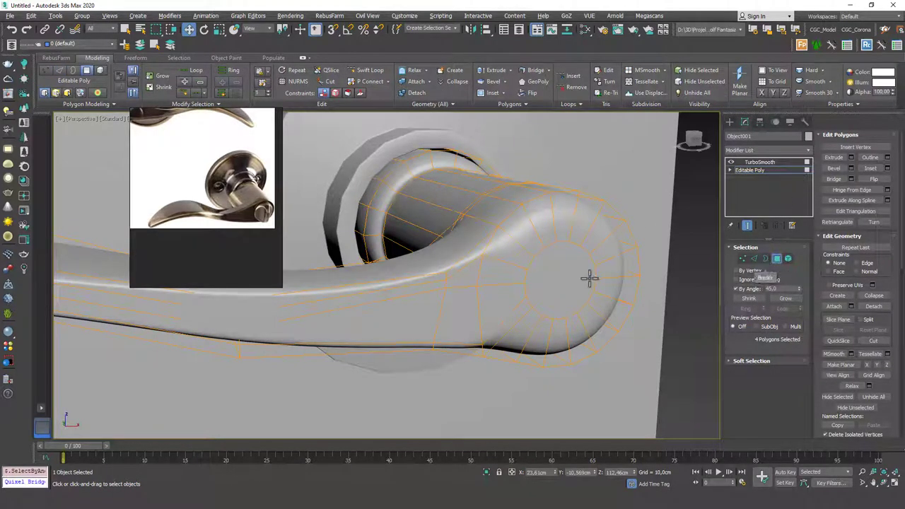
pyautogui.hotkey('ctrl', 'e')
pyautogui.keyDown('alt'); pyautogui.moveTo(545, 225); pyautogui.dragTo(559, 261, button='middle'); pyautogui.keyUp('alt')
pyautogui.scroll(-3, 531, 263)
pyautogui.press('F4')
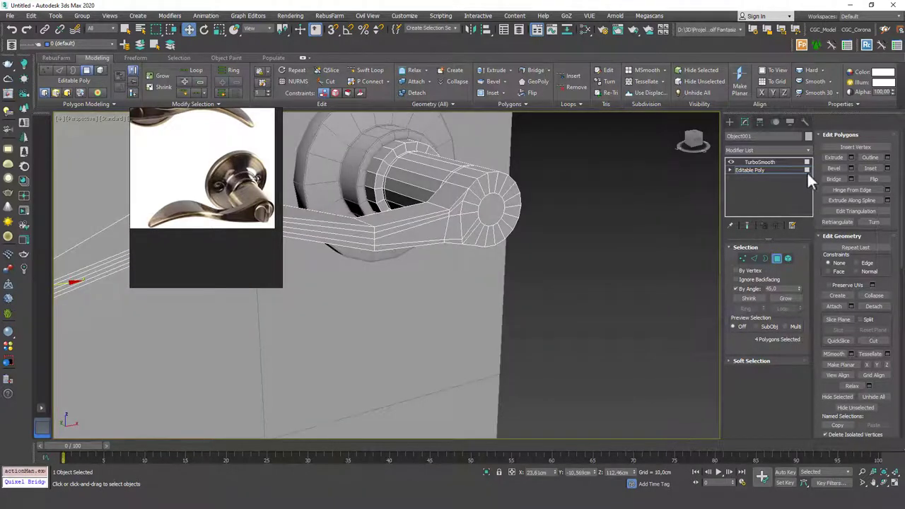
pyautogui.click(737, 289)
pyautogui.click(485, 206)
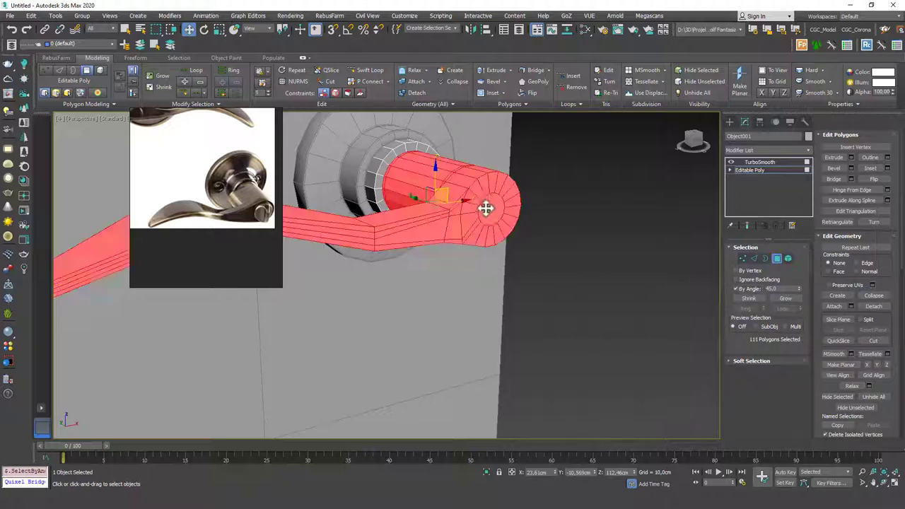
# - Set the selection angle to 15 and select all polygons of the lever's front face, checking the selection along its length
pyautogui.click(781, 287)
pyautogui.write('15')
pyautogui.press('Return')
pyautogui.click(520, 232)
pyautogui.click(501, 215)
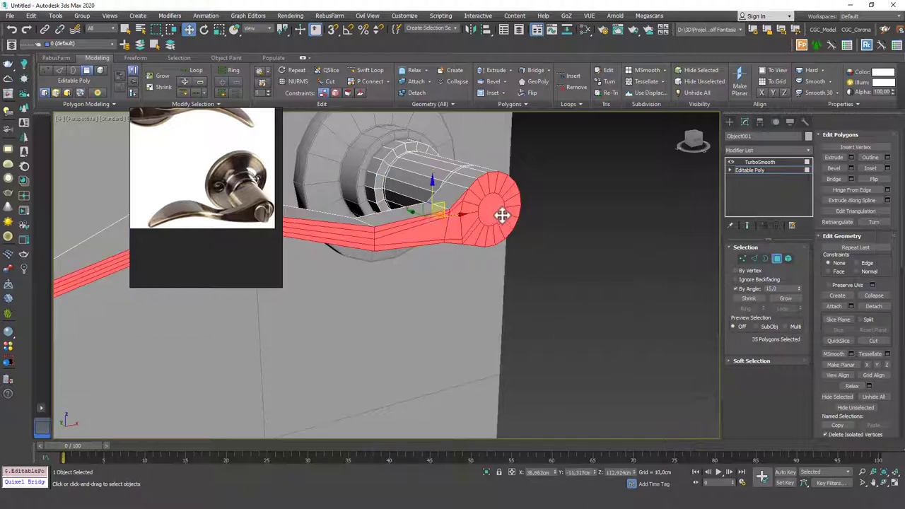
pyautogui.keyDown('alt'); pyautogui.moveTo(502, 215); pyautogui.dragTo(587, 217, button='middle'); pyautogui.keyUp('alt')
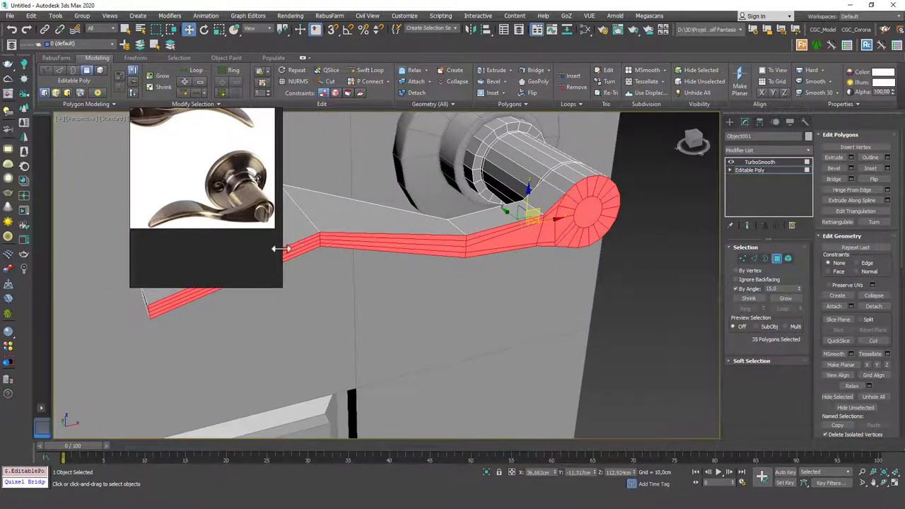
pyautogui.scroll(3, 383, 253)
pyautogui.moveTo(383, 254)
pyautogui.keyDown('alt'); pyautogui.mouseDown(button='middle')
pyautogui.moveTo(404, 210)
pyautogui.moveTo(389, 243)
pyautogui.mouseUp(button='middle'); pyautogui.keyUp('alt')
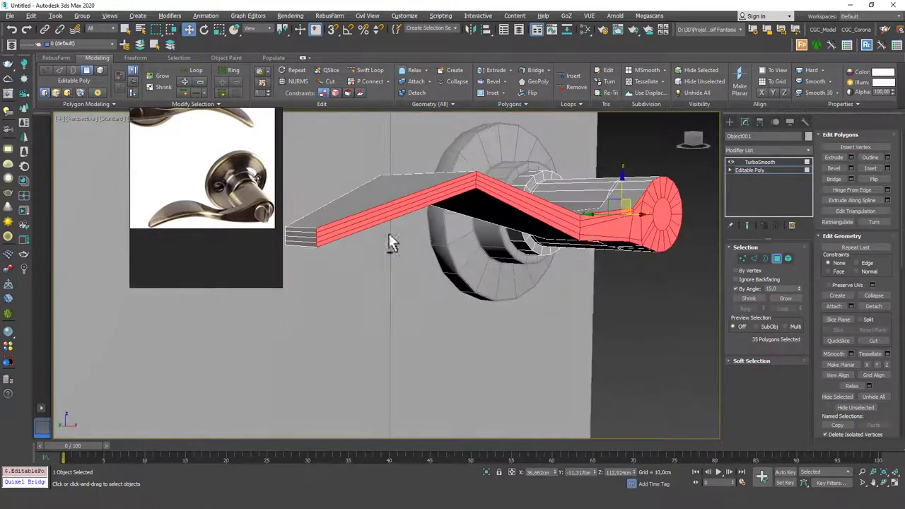
pyautogui.keyDown('alt'); pyautogui.moveTo(515, 228); pyautogui.dragTo(503, 236, button='middle'); pyautogui.keyUp('alt')
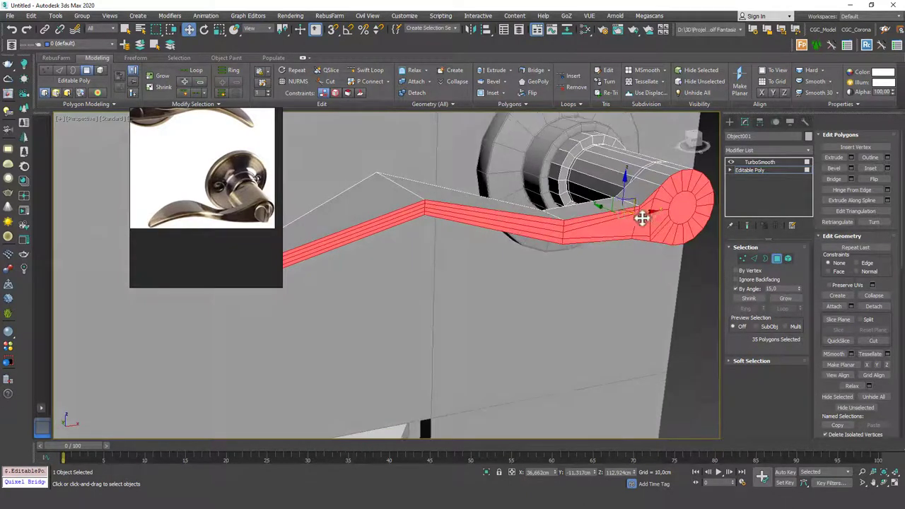
pyautogui.keyDown('alt'); pyautogui.moveTo(625, 217); pyautogui.dragTo(609, 186, button='middle'); pyautogui.keyUp('alt')
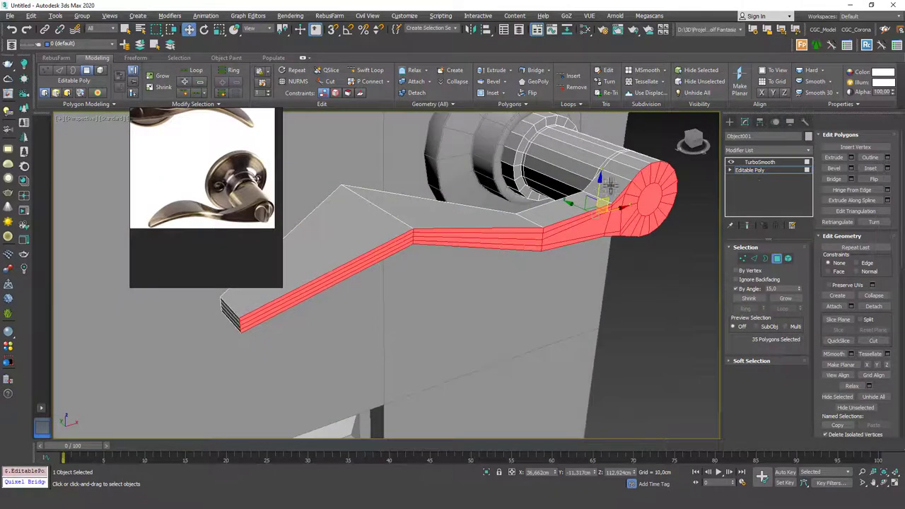
# - Inset the lever's selected front-face polygons by about 0.059 cm and return to the TurboSmooth level to check the edge
pyautogui.click(887, 168)
pyautogui.moveTo(583, 182); pyautogui.dragTo(581, 182)
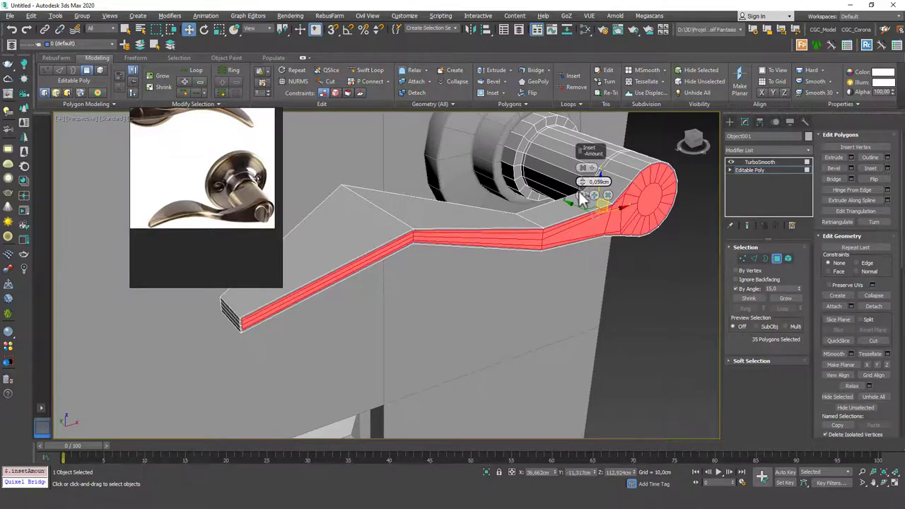
pyautogui.click(582, 196)
pyautogui.scroll(2, 581, 198)
pyautogui.keyDown('alt'); pyautogui.moveTo(655, 175); pyautogui.dragTo(640, 146, button='middle'); pyautogui.keyUp('alt')
pyautogui.scroll(3, 640, 145)
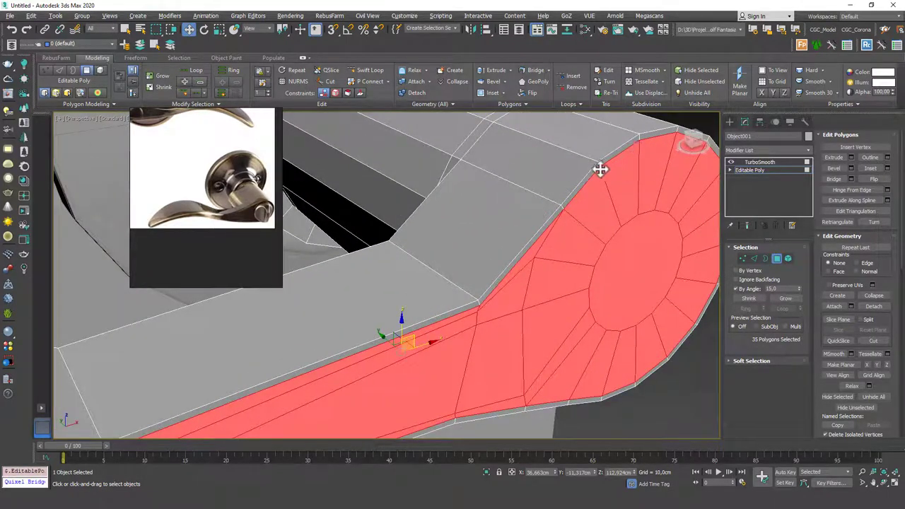
pyautogui.click(759, 169)
pyautogui.click(760, 162)
pyautogui.press('F4')
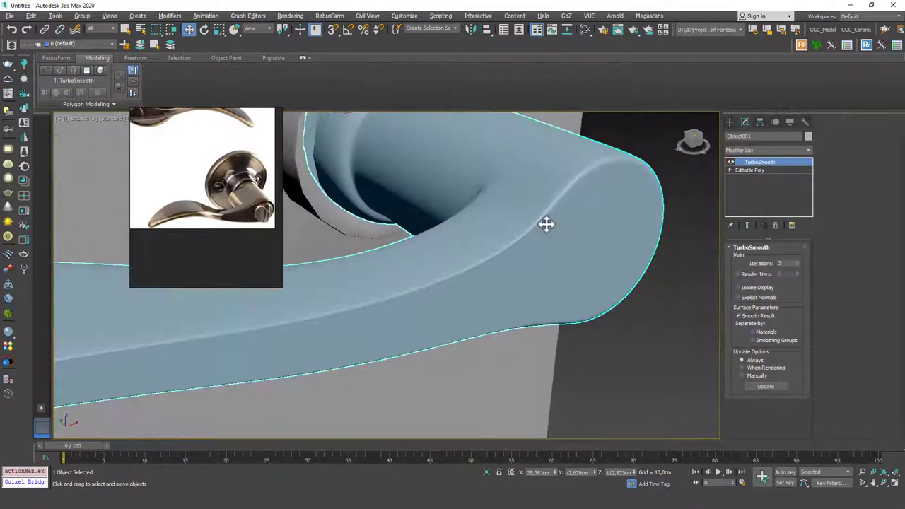
# - Deselect the lever handle and examine it on the whole door, with and without mesh edges displayed
pyautogui.scroll(-6, 553, 246)
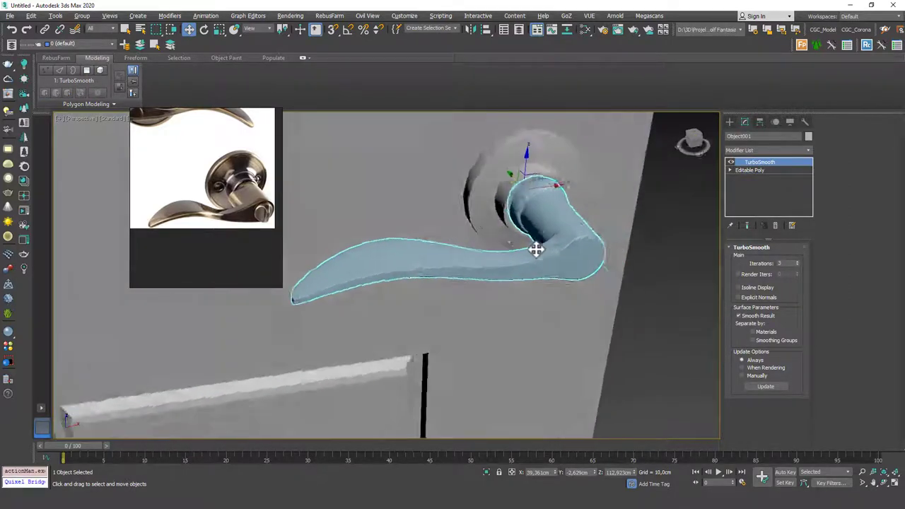
pyautogui.moveTo(536, 249)
pyautogui.keyDown('alt'); pyautogui.mouseDown(button='middle')
pyautogui.moveTo(531, 257)
pyautogui.moveTo(571, 247)
pyautogui.moveTo(552, 262)
pyautogui.moveTo(525, 259)
pyautogui.moveTo(537, 264)
pyautogui.moveTo(526, 244)
pyautogui.moveTo(514, 247)
pyautogui.moveTo(570, 275)
pyautogui.moveTo(547, 280)
pyautogui.mouseUp(button='middle'); pyautogui.keyUp('alt')
pyautogui.scroll(-5, 570, 275)
pyautogui.click(592, 267)
pyautogui.scroll(-4, 542, 285)
pyautogui.press('F4')
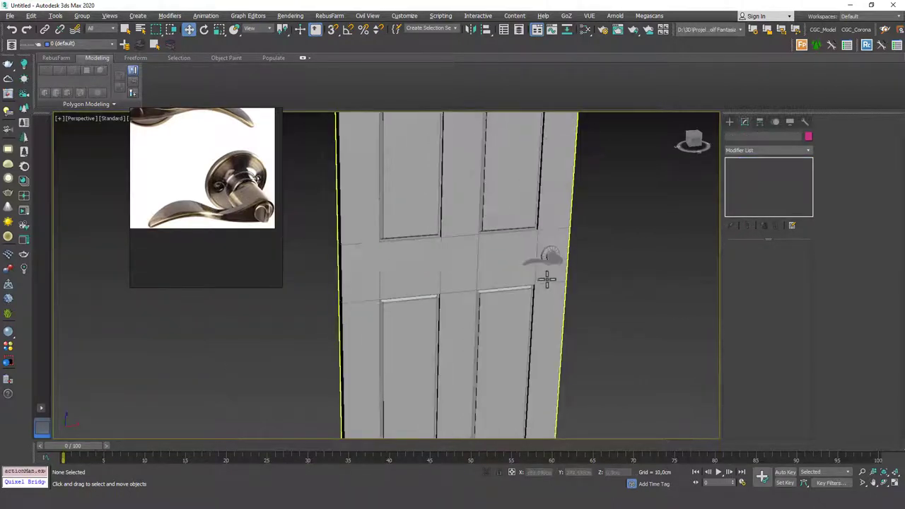
pyautogui.press('F4')
pyautogui.scroll(3, 550, 237)
pyautogui.keyDown('alt'); pyautogui.moveTo(550, 235); pyautogui.dragTo(518, 211, button='middle'); pyautogui.keyUp('alt')
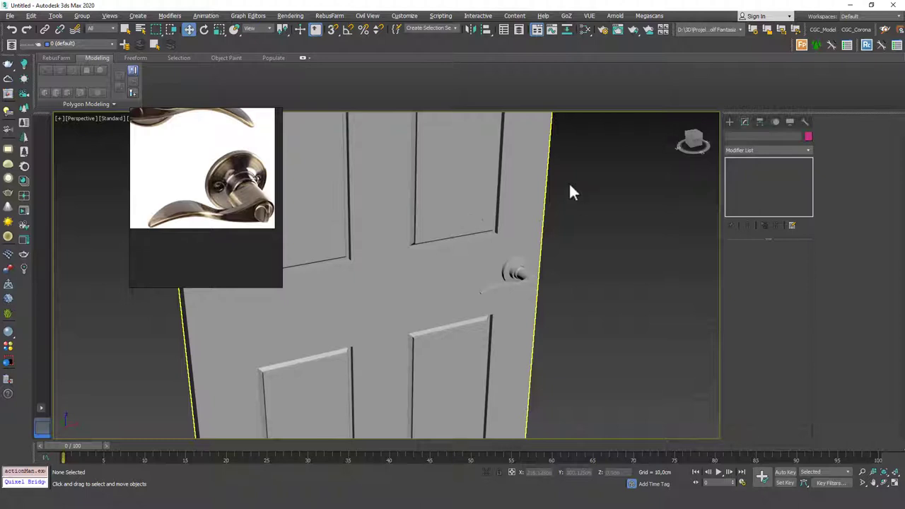
# - Select the door and add a Chamfer modifier above its Edit Poly modifier
pyautogui.click(490, 184)
pyautogui.scroll(-4, 498, 229)
pyautogui.keyDown('alt'); pyautogui.moveTo(499, 233); pyautogui.dragTo(523, 225, button='middle'); pyautogui.keyUp('alt')
pyautogui.click(768, 149)
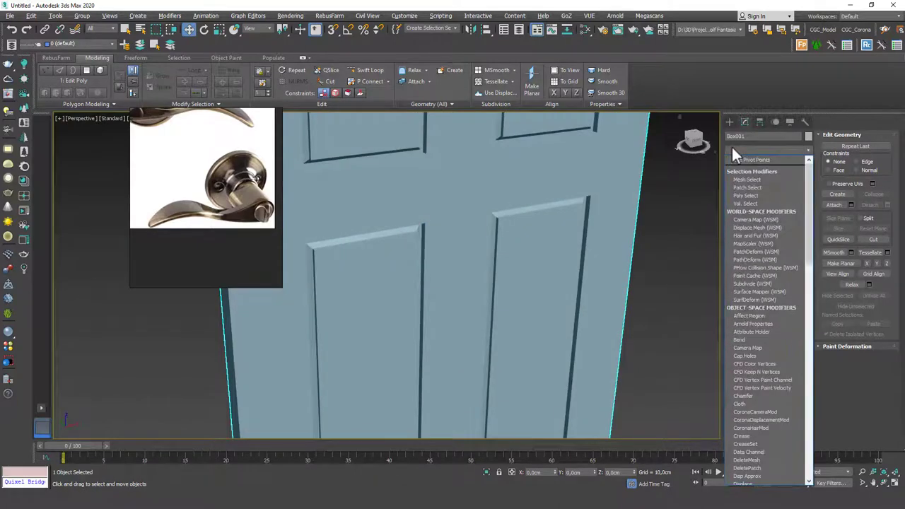
pyautogui.write('ch')
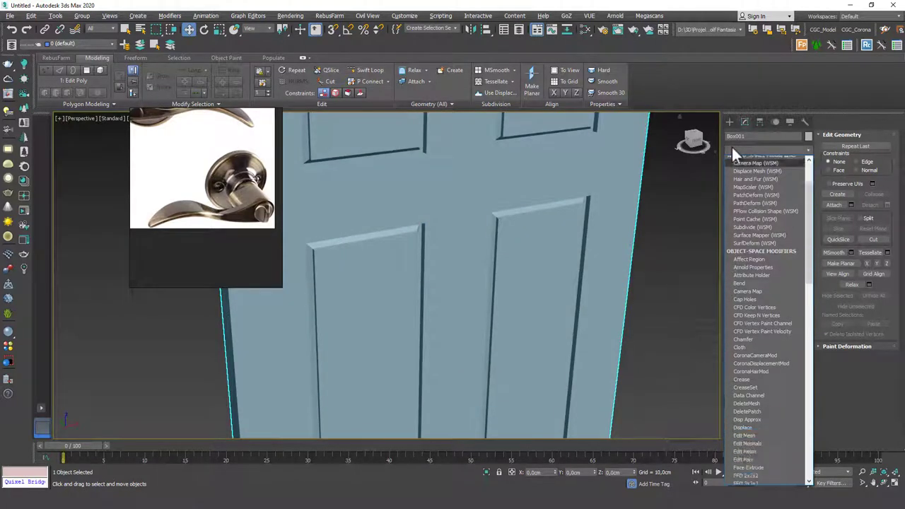
pyautogui.press('Return')
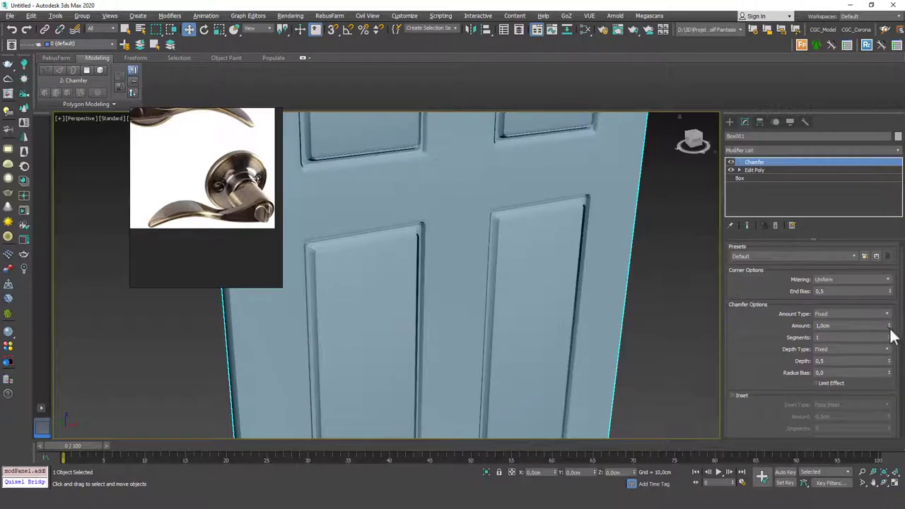
# - Set the door's chamfer amount to about 0.225 cm, inspect the panel edges in wireframe, and deselect the door
pyautogui.rightClick(888, 325)
pyautogui.scroll(-1, 892, 318)
pyautogui.moveTo(892, 319); pyautogui.dragTo(895, 222)
pyautogui.moveTo(547, 271); pyautogui.dragTo(533, 263, button='middle')
pyautogui.press('F4')
pyautogui.scroll(5, 563, 196)
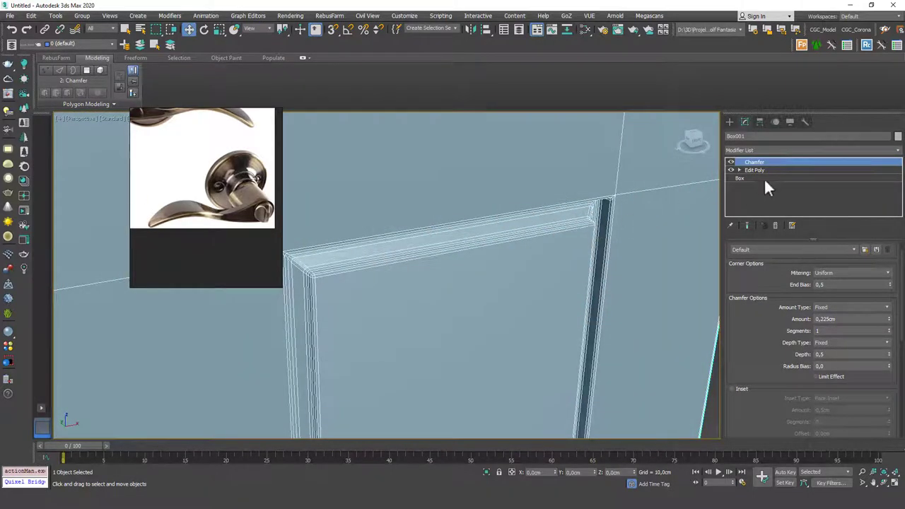
pyautogui.scroll(-10, 559, 254)
pyautogui.hotkey('ctrl', 'd')
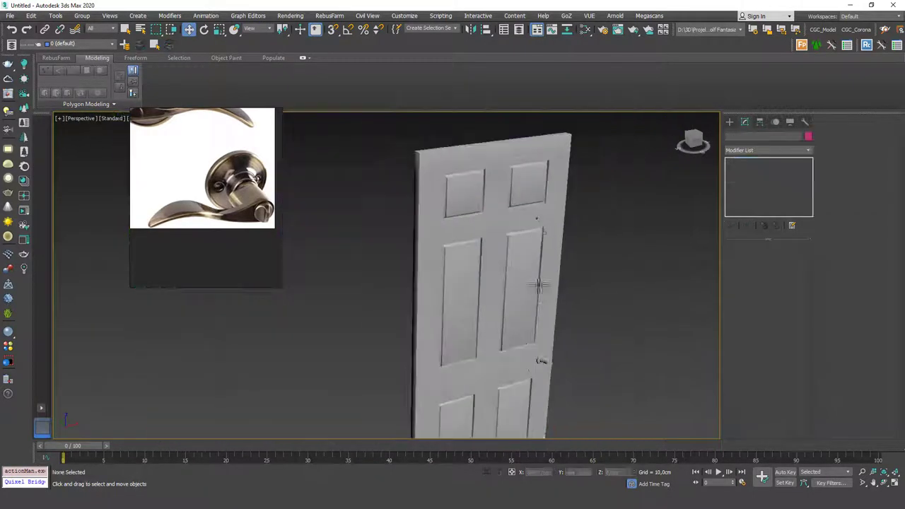
# - Set the door chamfer's smoothing output to Smooth Chamfers Only, then deselect the door and check its shading
pyautogui.click(547, 198)
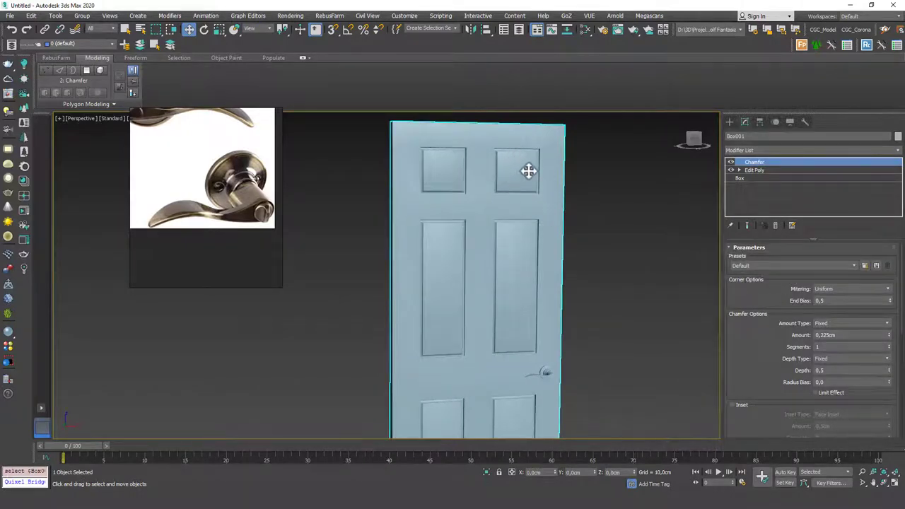
pyautogui.scroll(-10, 756, 353)
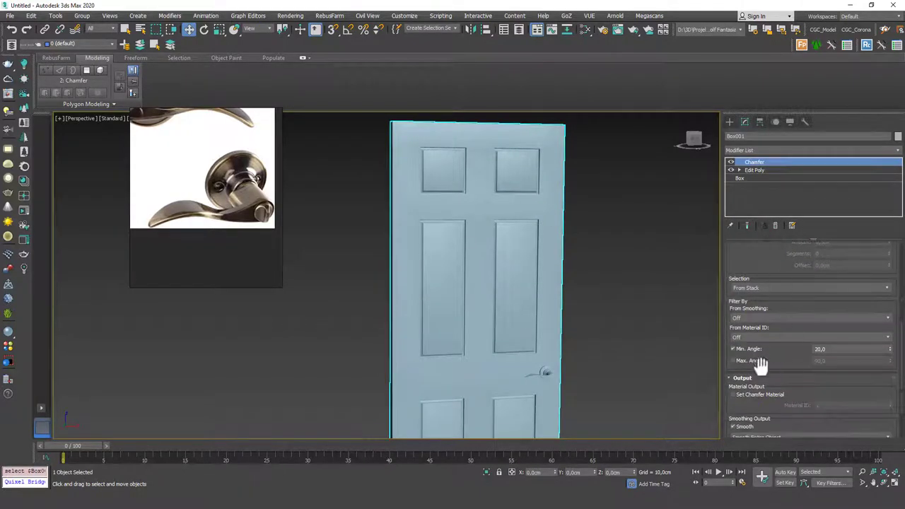
pyautogui.scroll(-2, 787, 326)
pyautogui.click(778, 382)
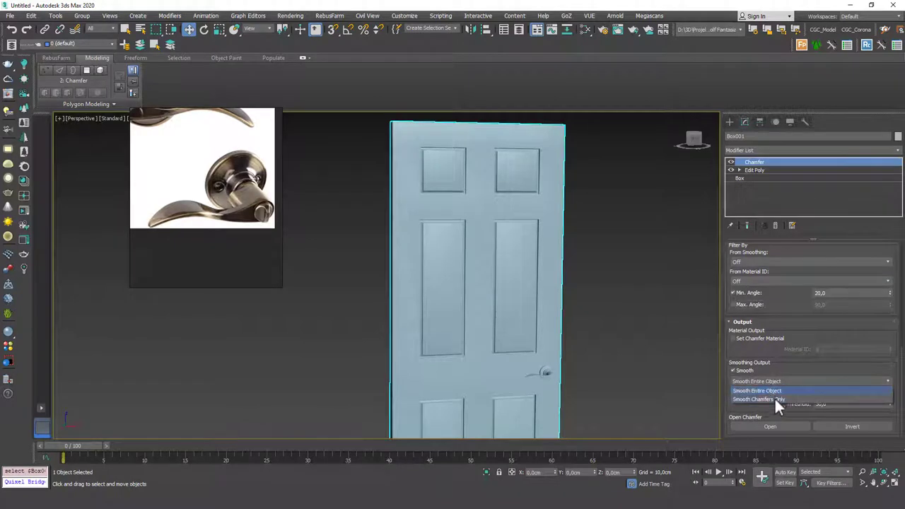
pyautogui.click(774, 398)
pyautogui.click(598, 226)
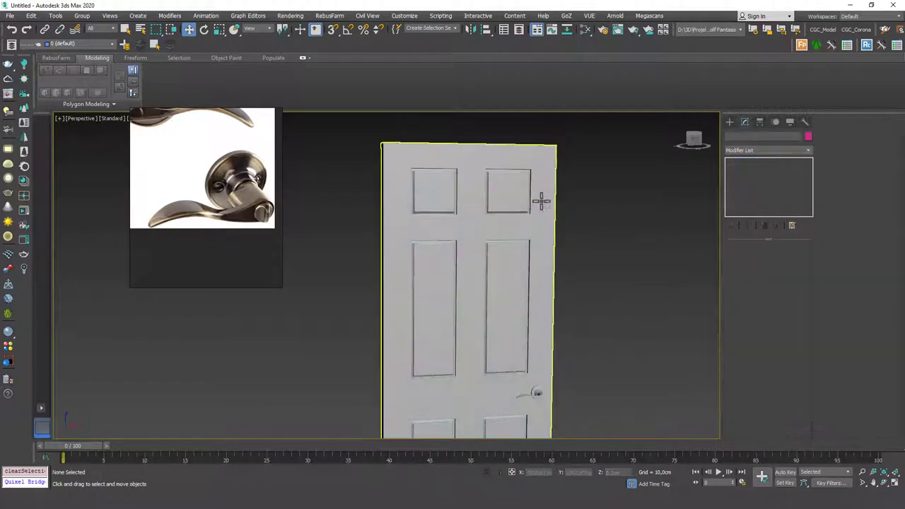
pyautogui.scroll(-4, 544, 212)
pyautogui.keyDown('alt'); pyautogui.moveTo(540, 223); pyautogui.dragTo(516, 242, button='middle'); pyautogui.keyUp('alt')
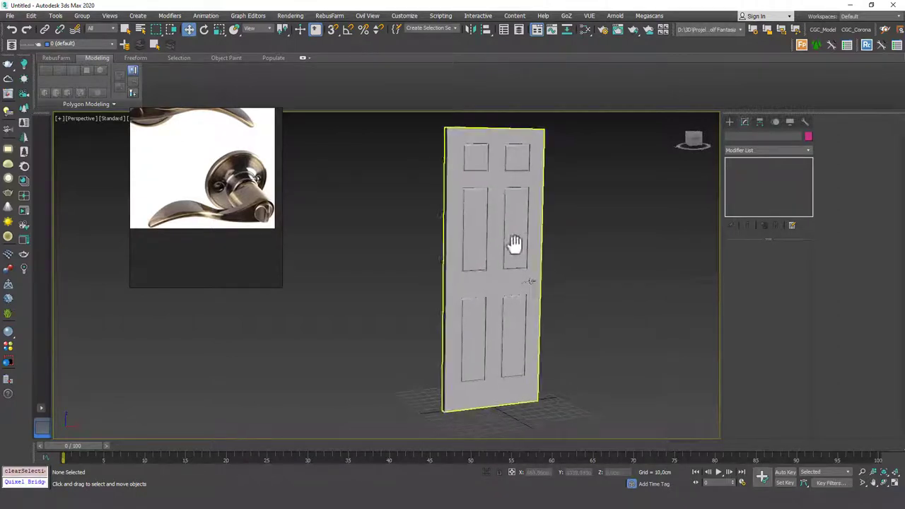